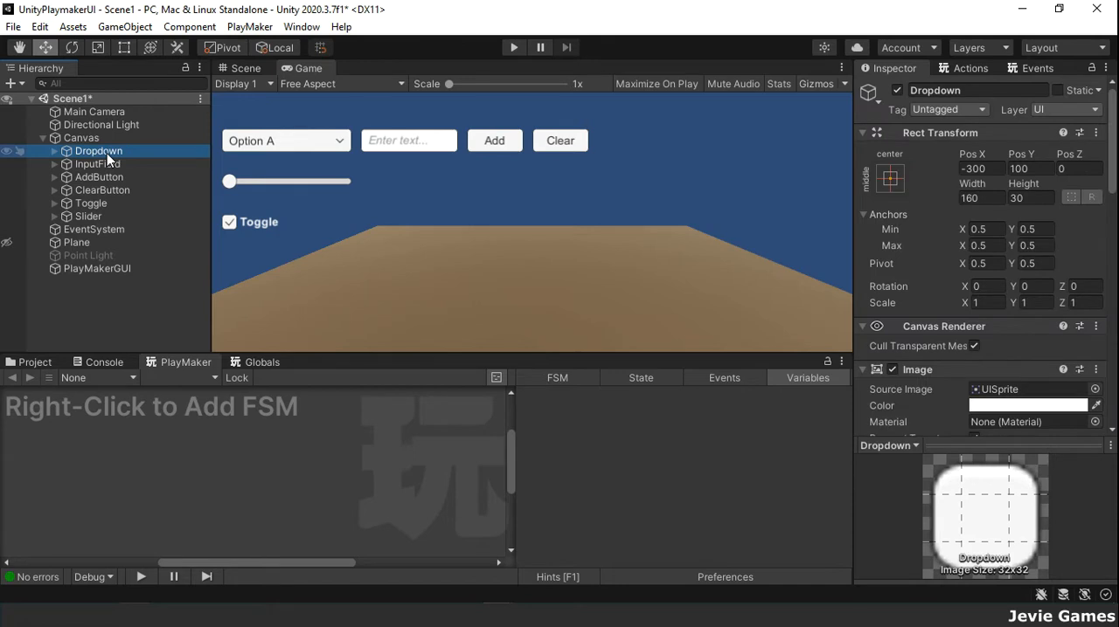
# Step: Inspect the Canvas children InputField, AddButton, ClearButton, Toggle and Slider one after another
pyautogui.click(106, 165)
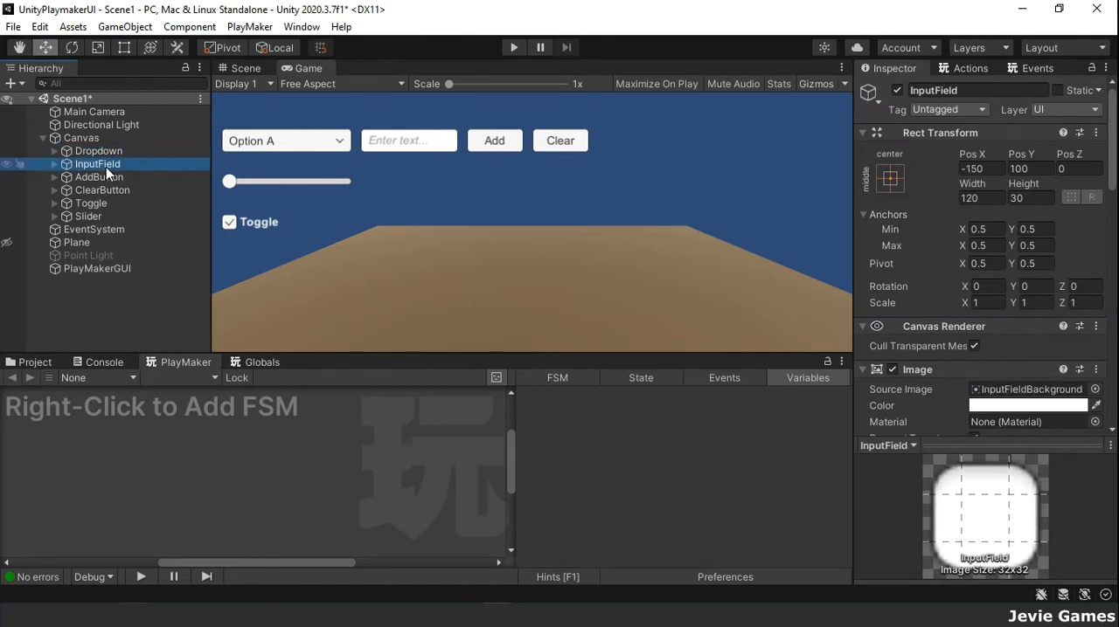
pyautogui.click(105, 177)
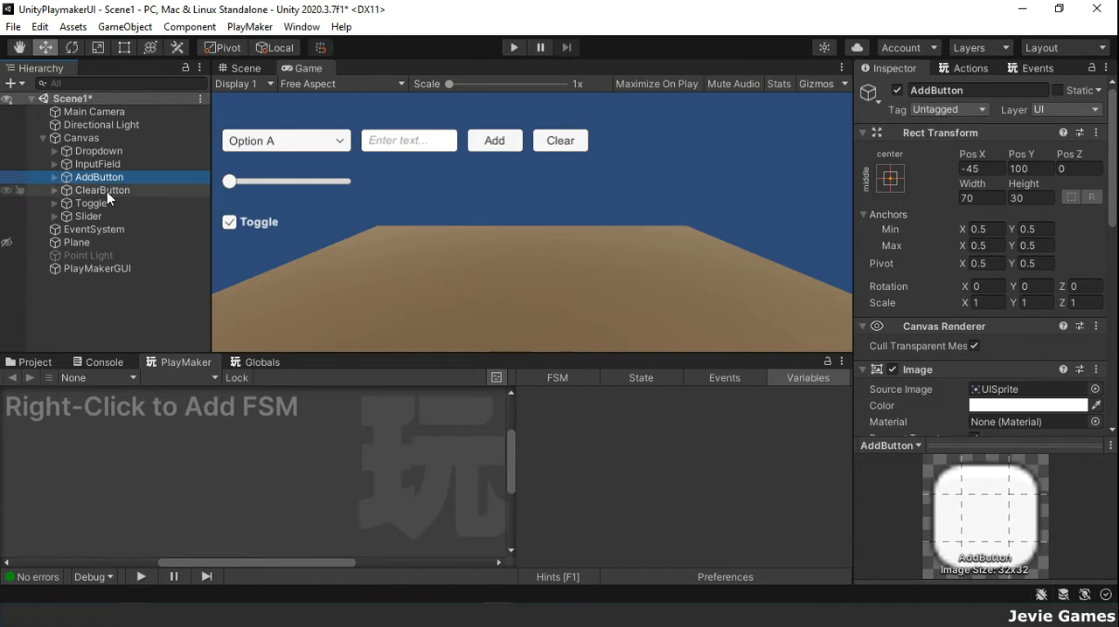
pyautogui.click(107, 191)
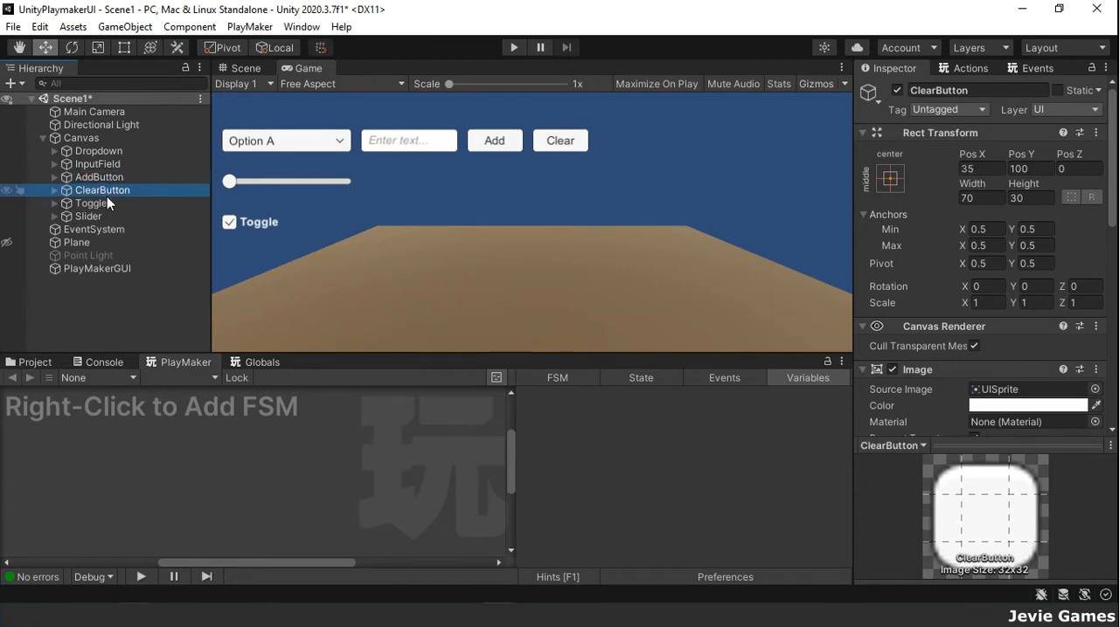
pyautogui.click(107, 205)
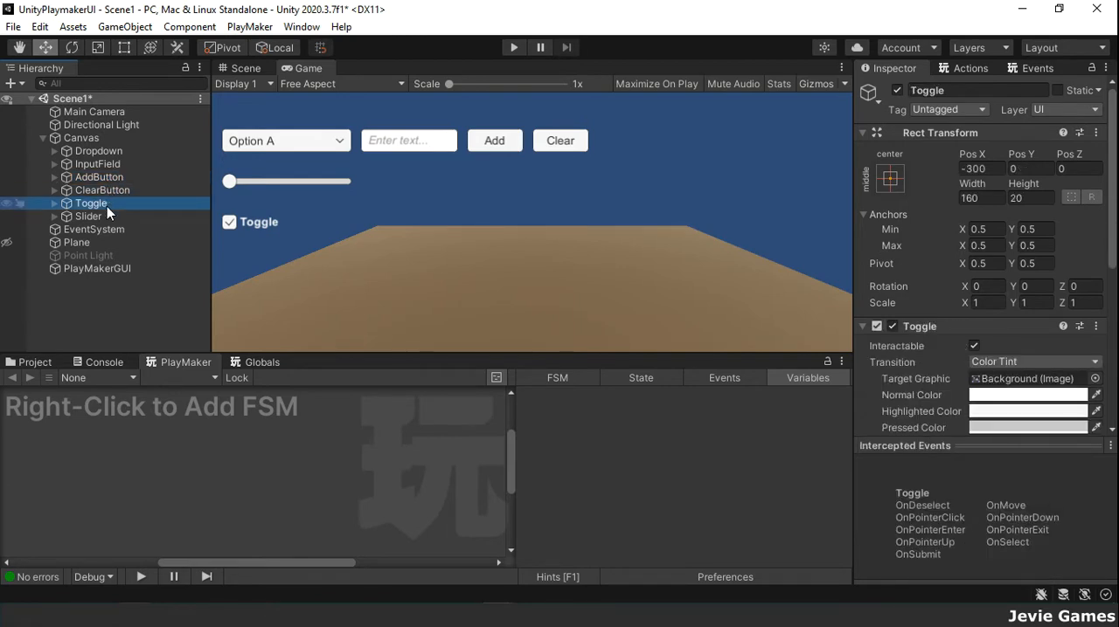
pyautogui.click(110, 216)
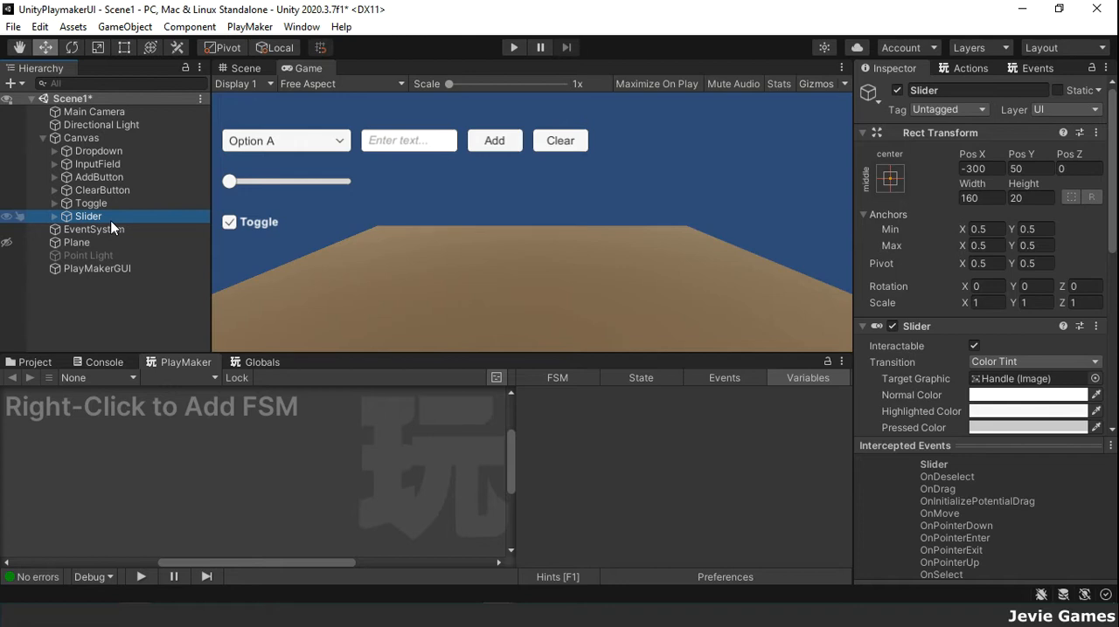
# Step: Add a PlayMaker FSM to the Dropdown object and rename its first state to Start
pyautogui.click(96, 150)
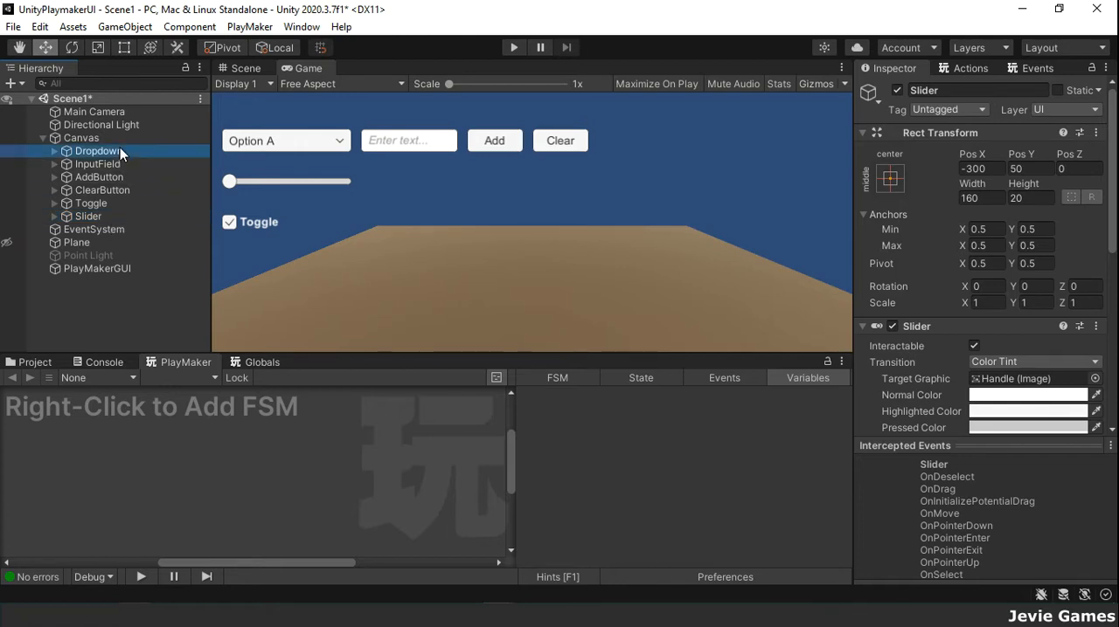
pyautogui.rightClick(147, 456)
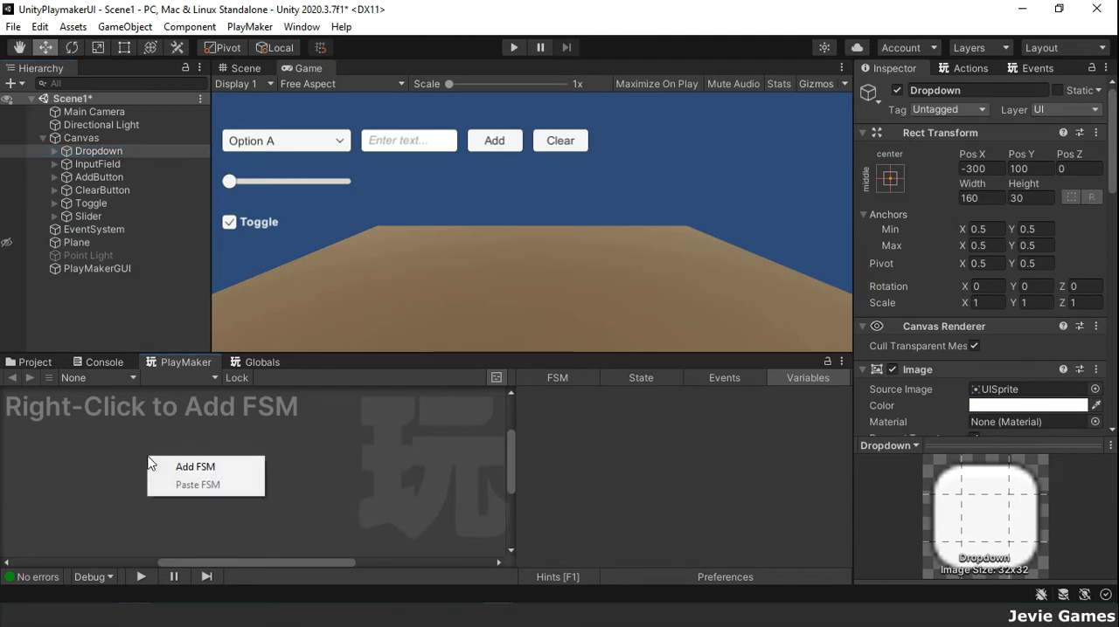
pyautogui.click(189, 463)
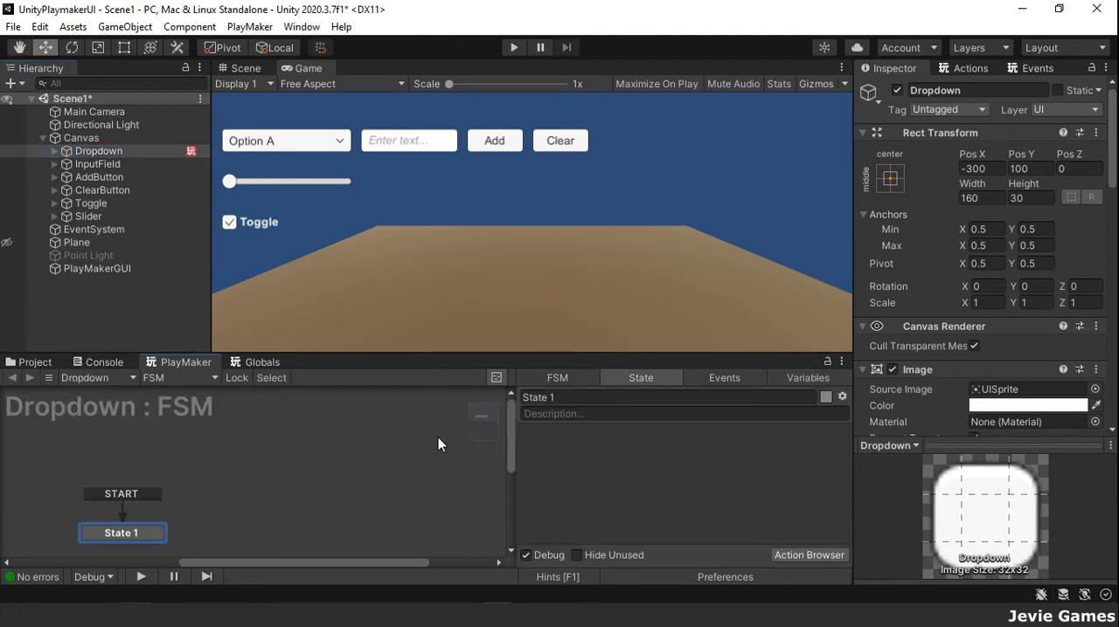
pyautogui.click(577, 402)
pyautogui.write('St')
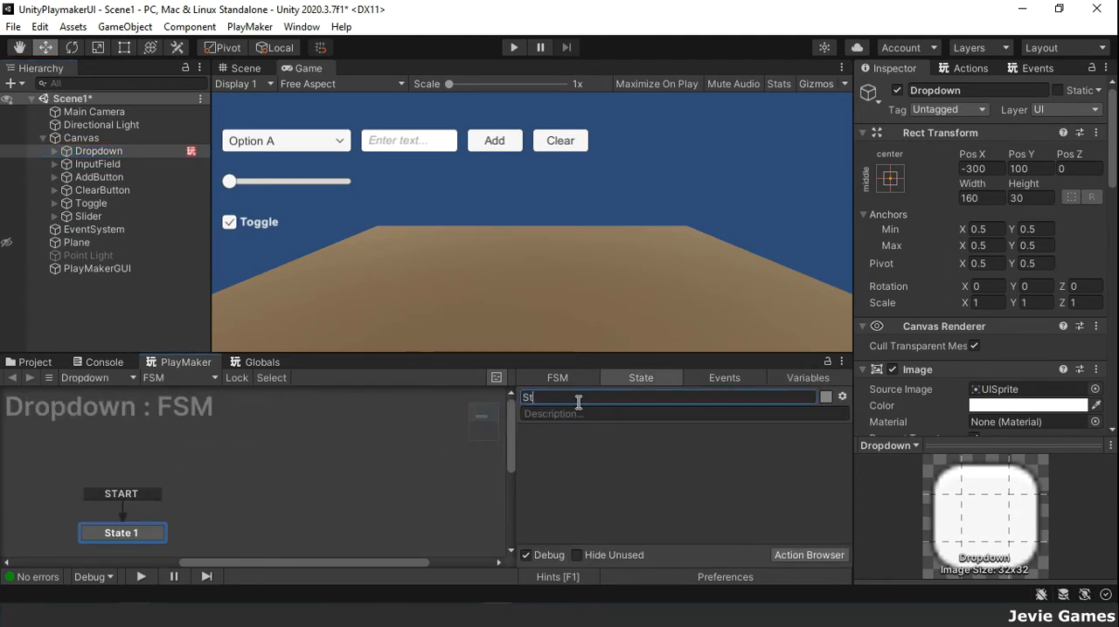
pyautogui.write('art')
# Step: Add the UI Drop Down Clear Options and UI Drop Down Add Options actions to the Dropdown's Start state
pyautogui.click(968, 68)
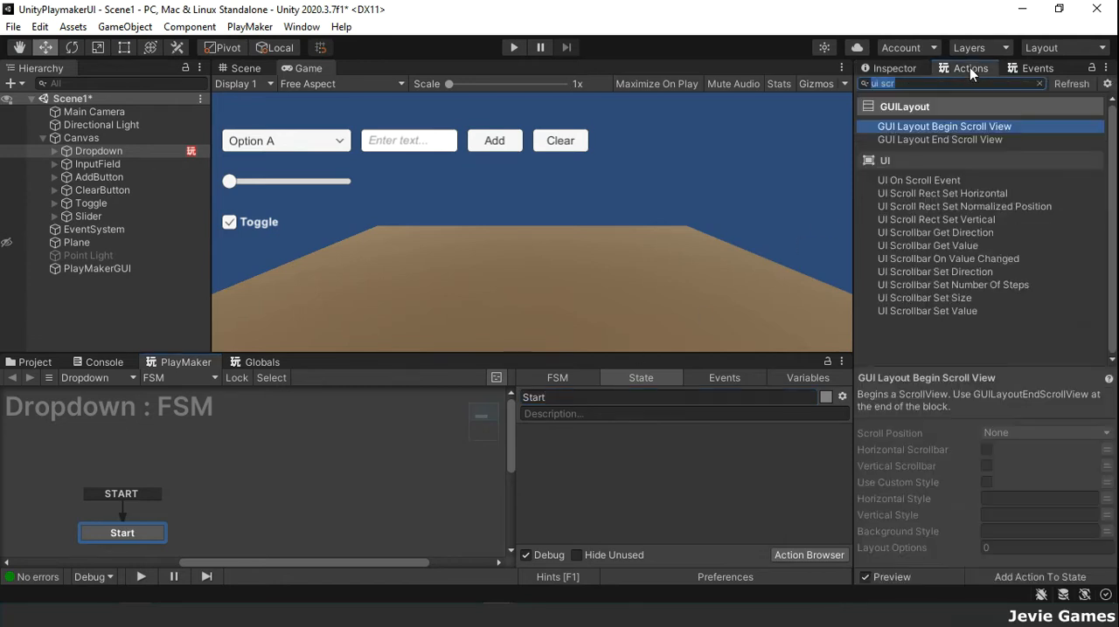
pyautogui.write('ui dro')
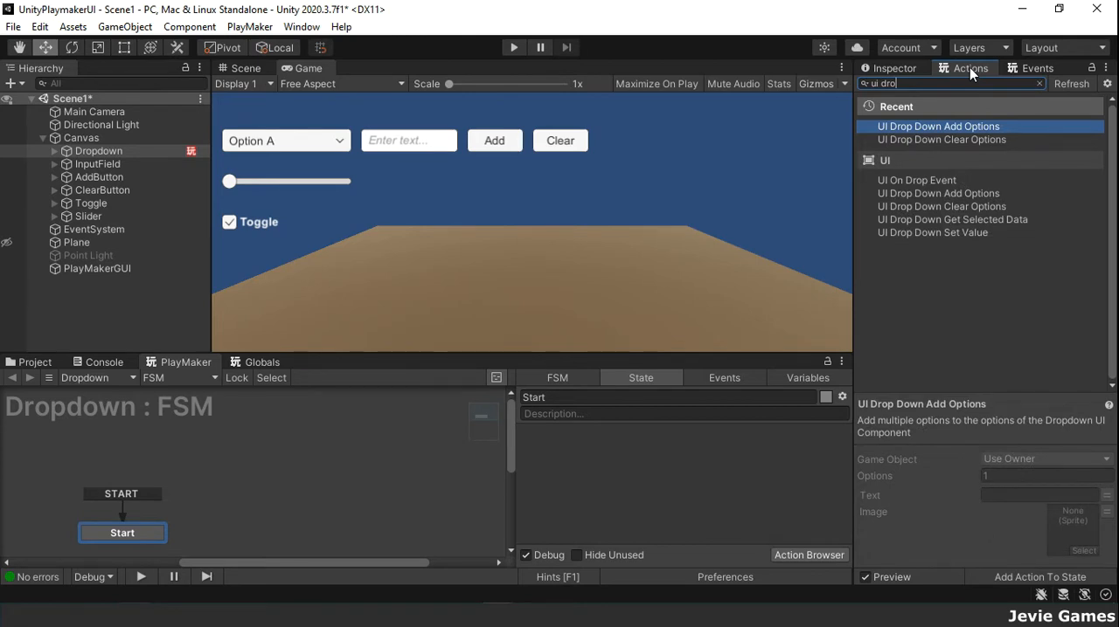
pyautogui.press('Down')
pyautogui.press('Return')
pyautogui.click(977, 141)
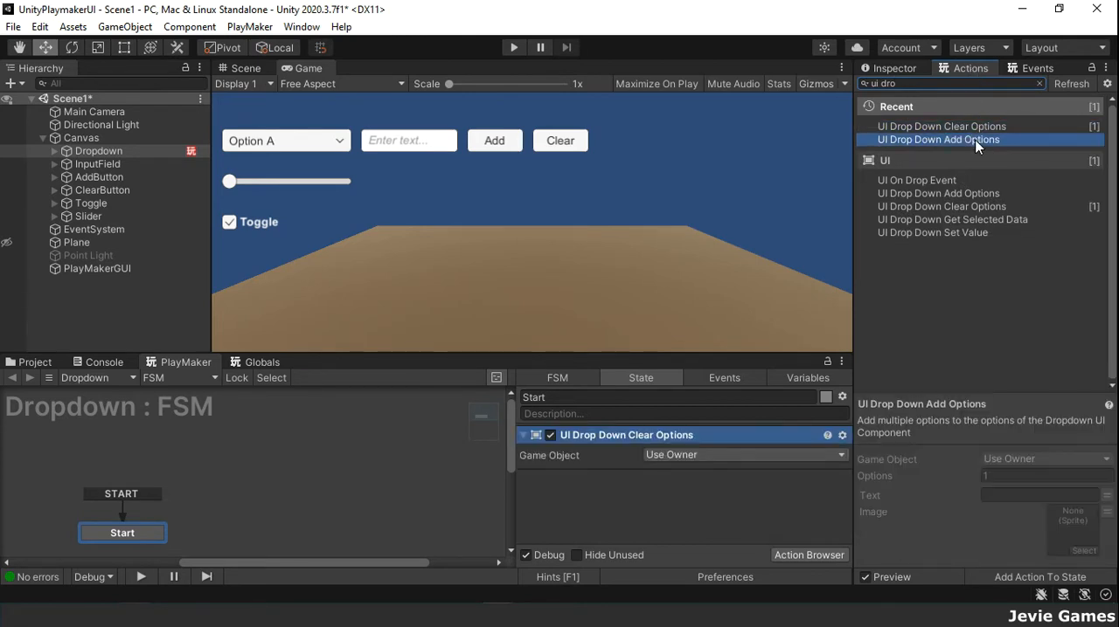
pyautogui.doubleClick(975, 141)
pyautogui.scroll(-2, 789, 465)
pyautogui.scroll(2, 782, 479)
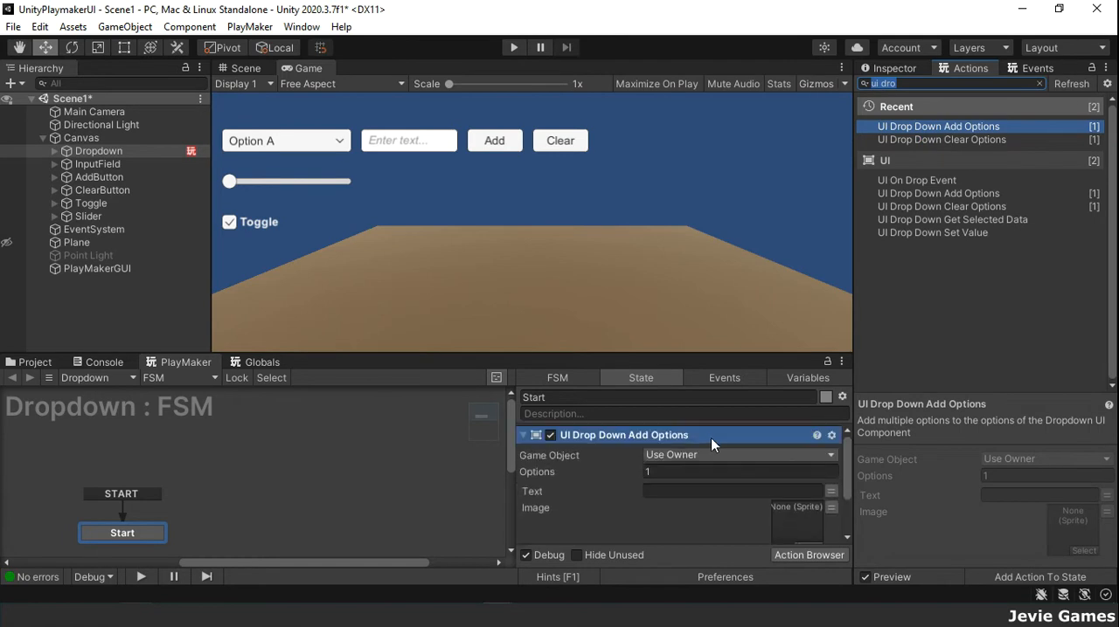
# Step: Move the UI Drop Down Add Options action below UI Drop Down Clear Options and set its option text to Colors
pyautogui.rightClick(704, 436)
pyautogui.click(757, 320)
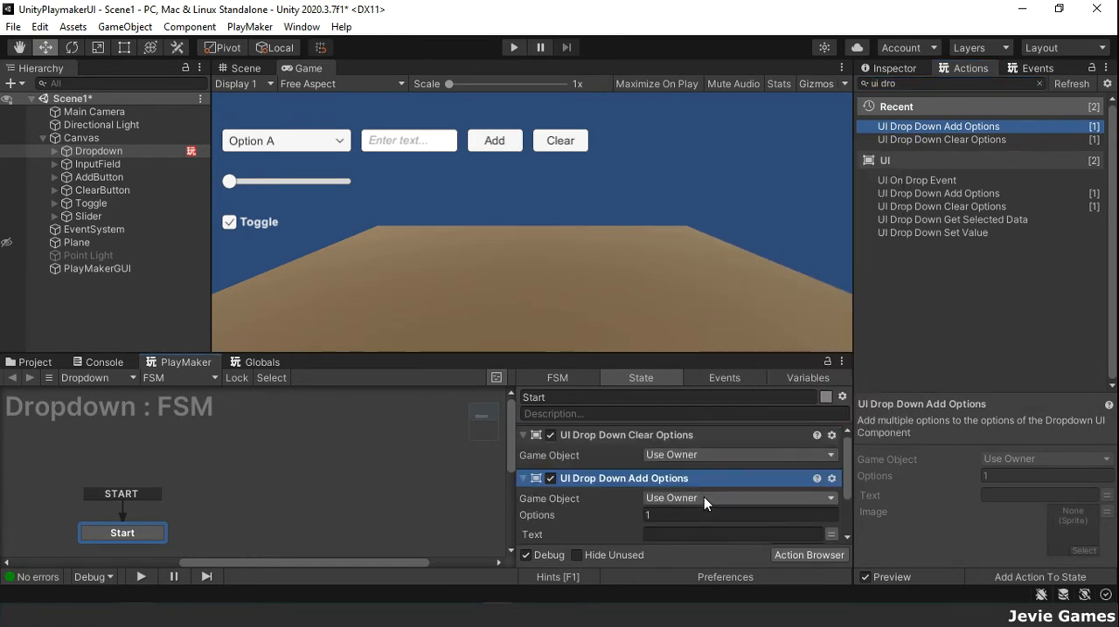
pyautogui.scroll(-2, 704, 497)
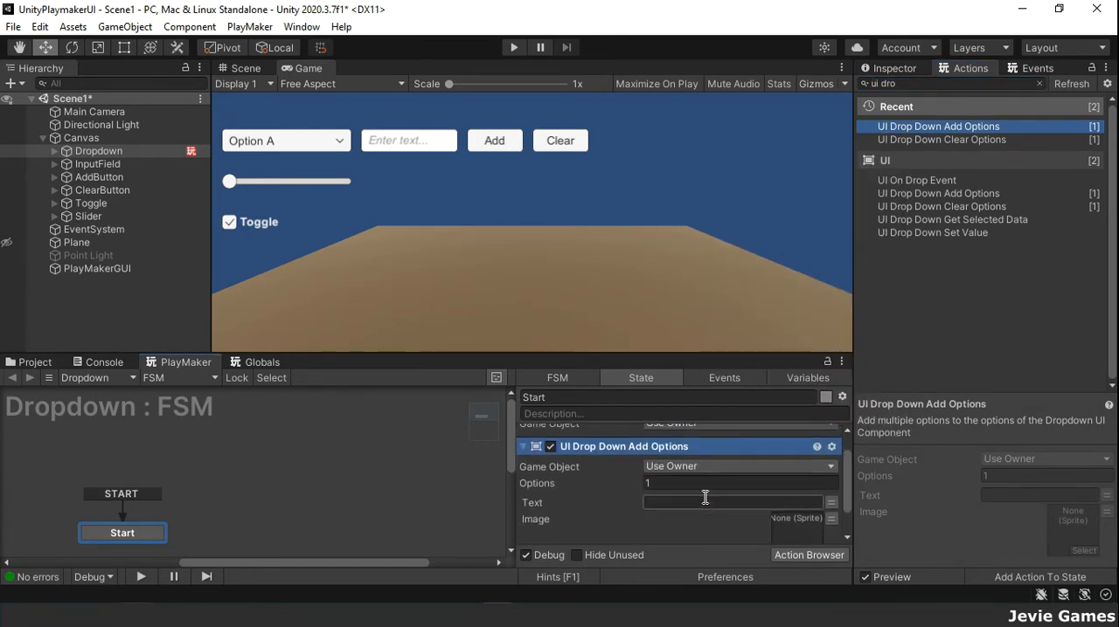
pyautogui.write('Colors')
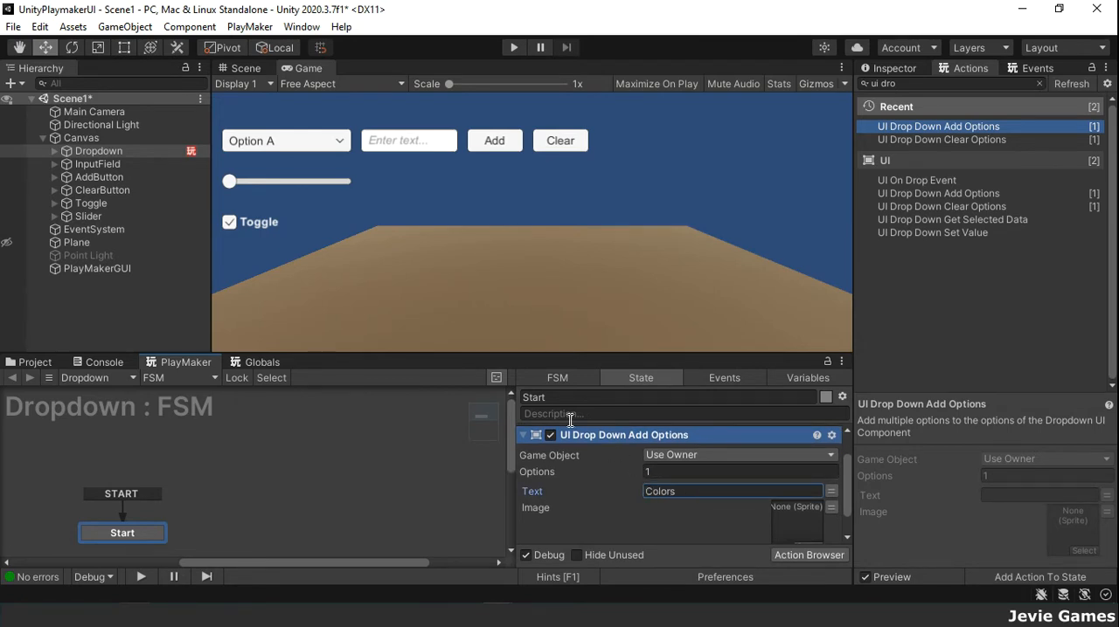
# Step: Add a PlayMaker FSM to the AddButton object and rename its first state to Start
pyautogui.click(108, 177)
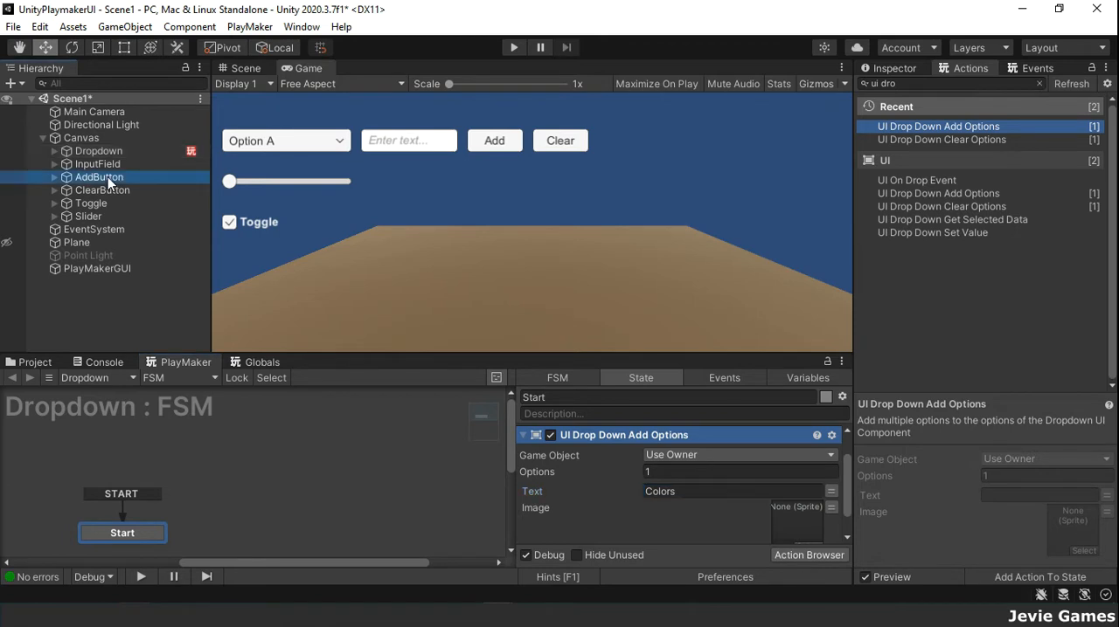
pyautogui.rightClick(182, 478)
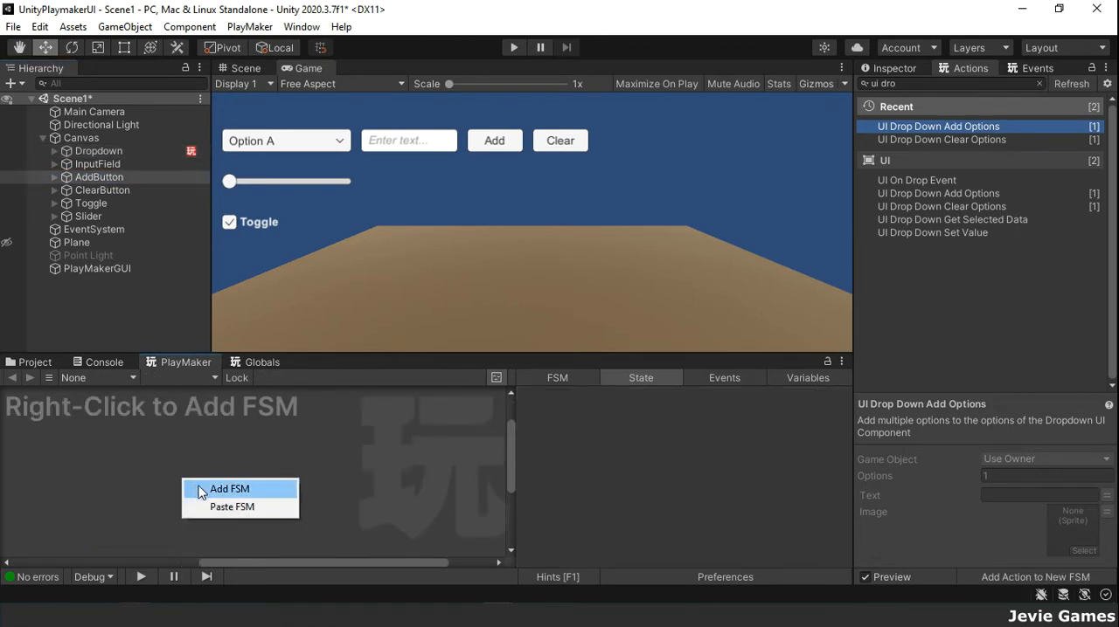
pyautogui.click(214, 489)
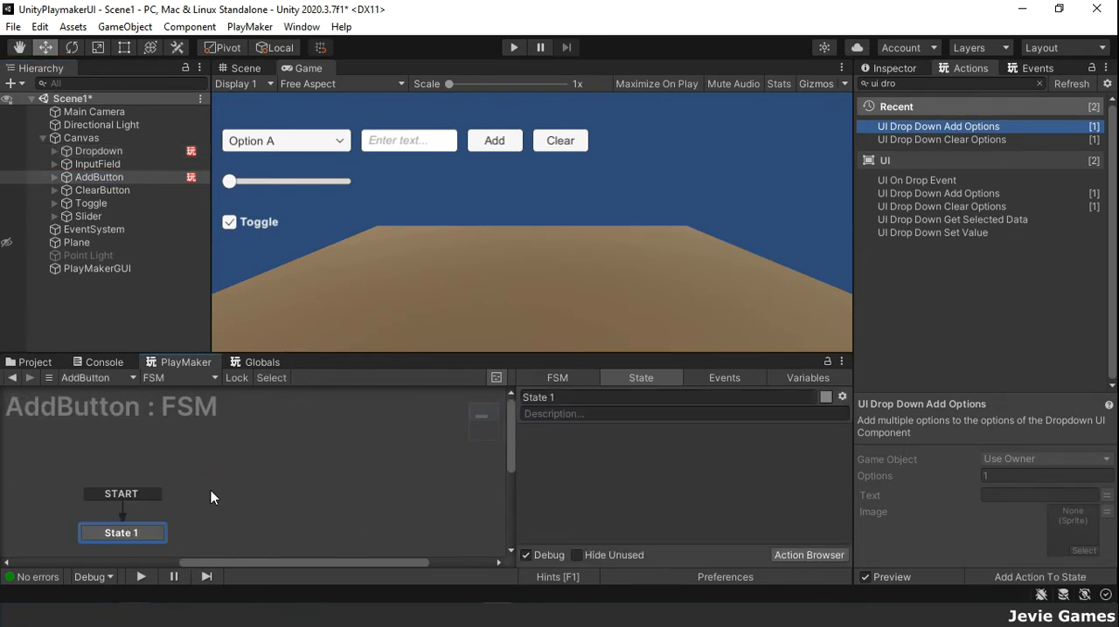
pyautogui.click(577, 398)
pyautogui.write('Start')
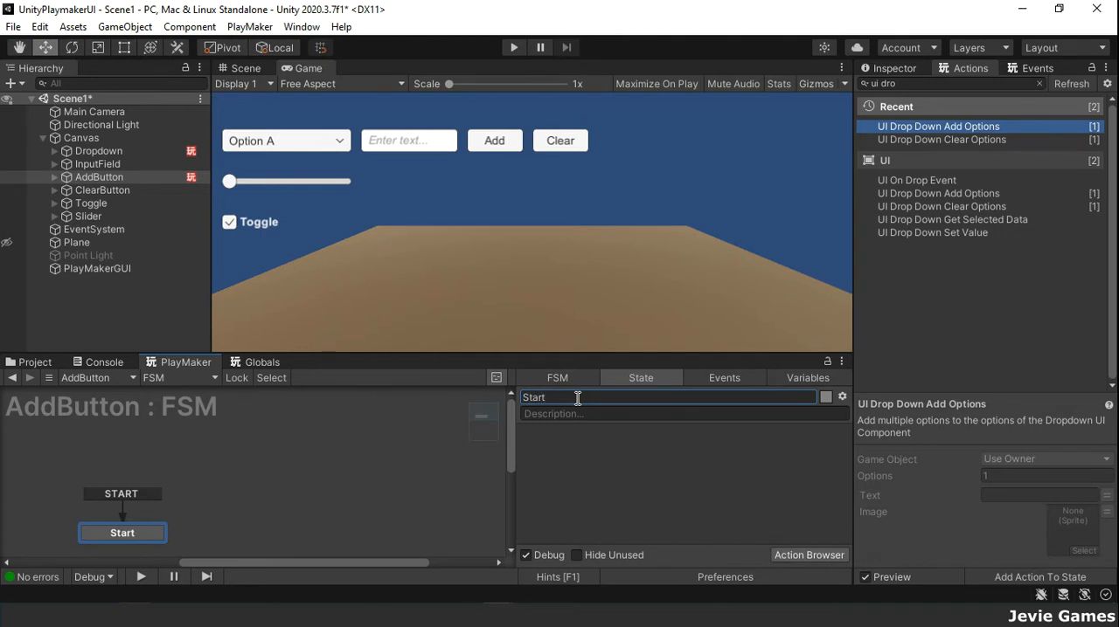
# Step: Add a second state named Add Dropdown Options to the AddButton FSM and place it above and beside the Start state
pyautogui.rightClick(287, 478)
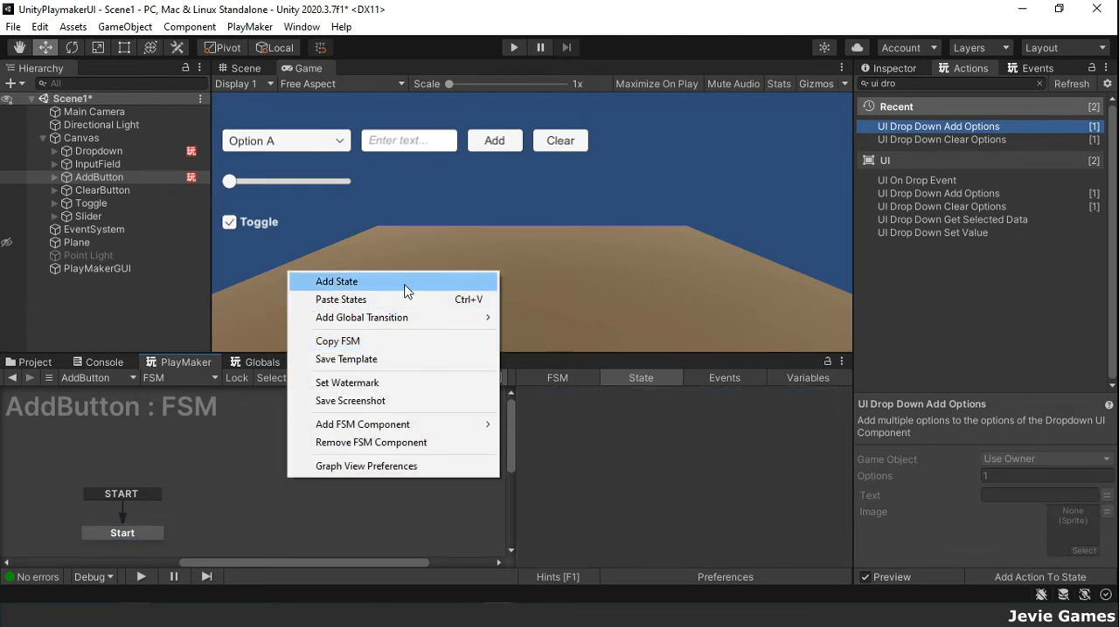
pyautogui.click(407, 285)
pyautogui.click(582, 398)
pyautogui.write('Add Drop')
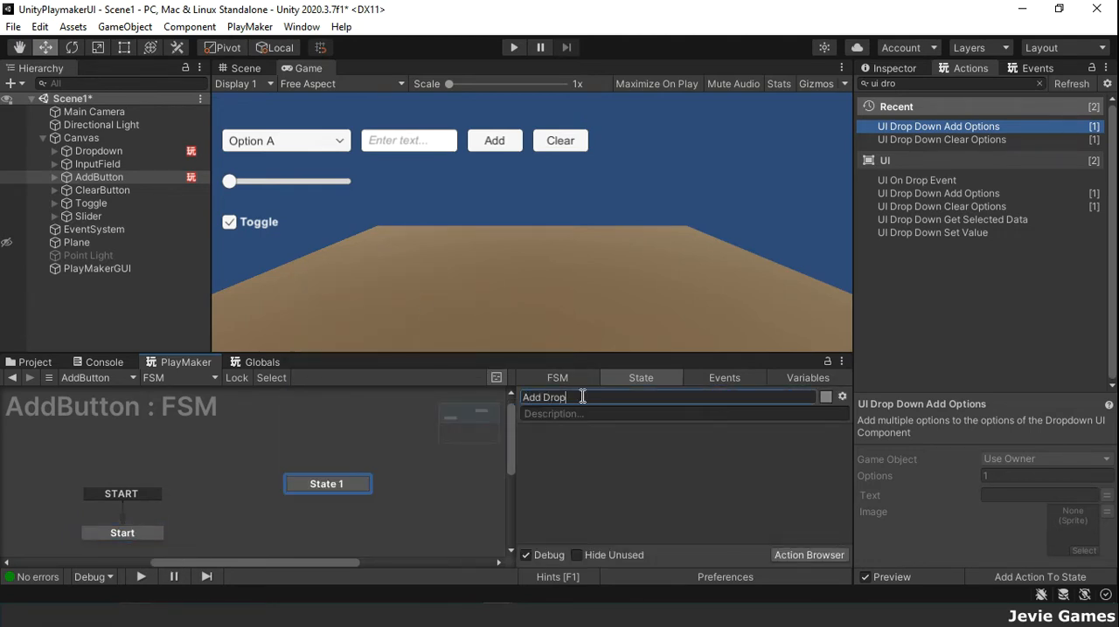
pyautogui.write('down Options')
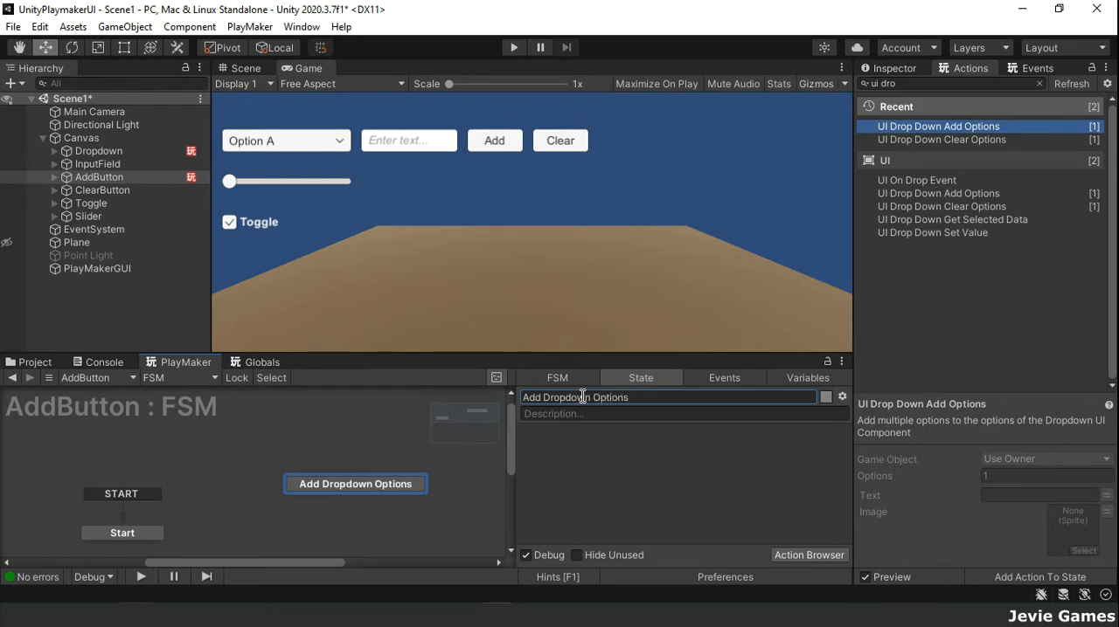
pyautogui.moveTo(335, 489); pyautogui.dragTo(295, 486)
# Step: Give the Add Dropdown Options state a global transition on the UI CLICK event
pyautogui.rightClick(279, 479)
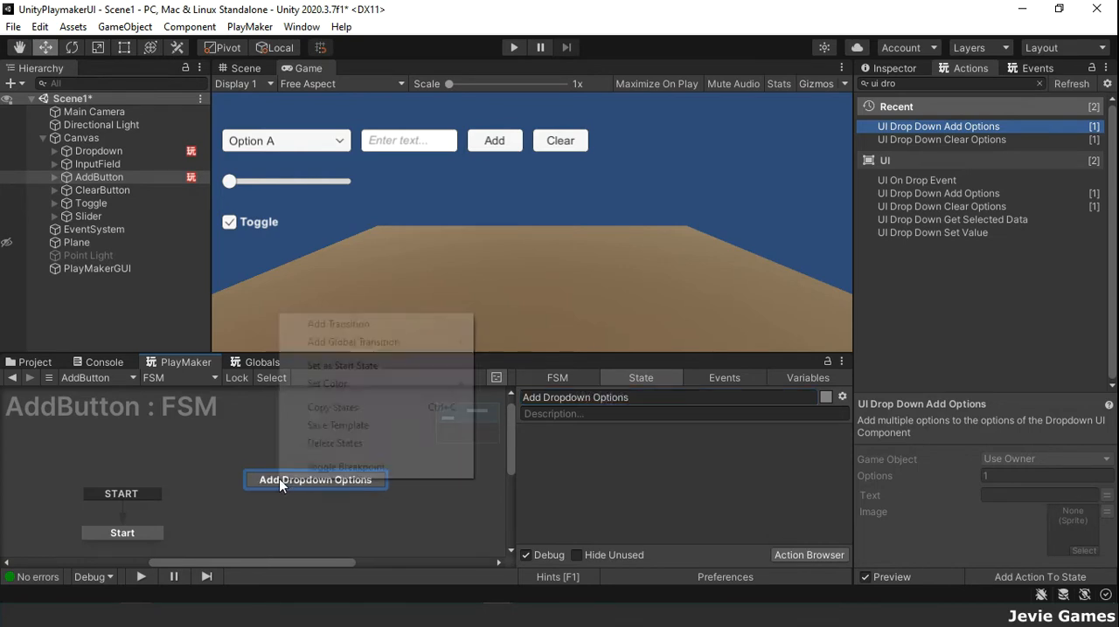
pyautogui.moveTo(429, 343)
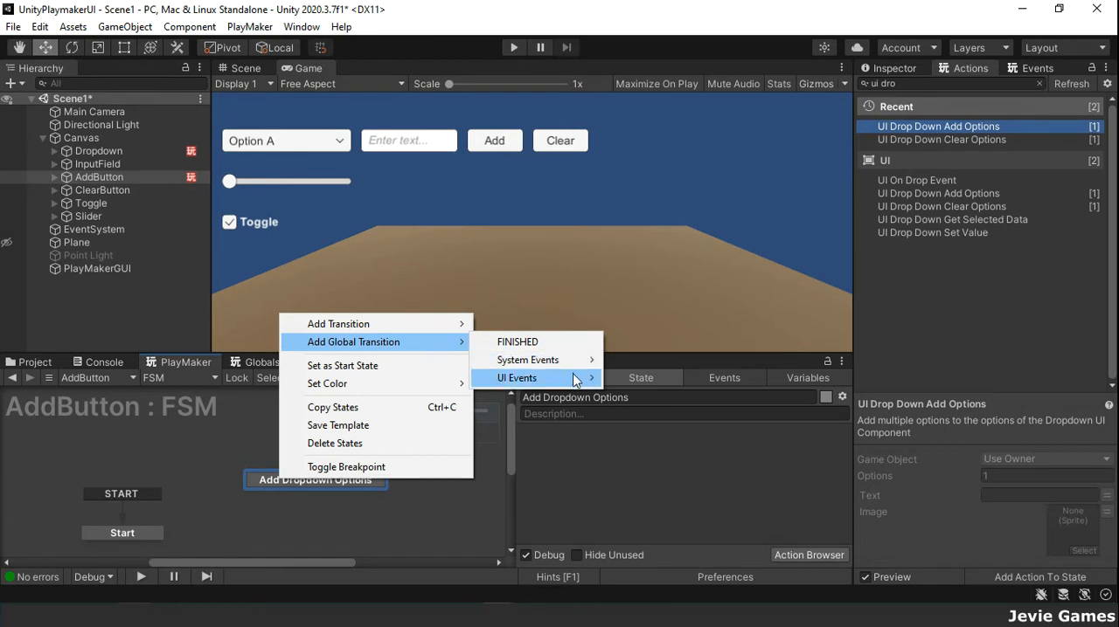
pyautogui.moveTo(568, 378)
pyautogui.click(705, 161)
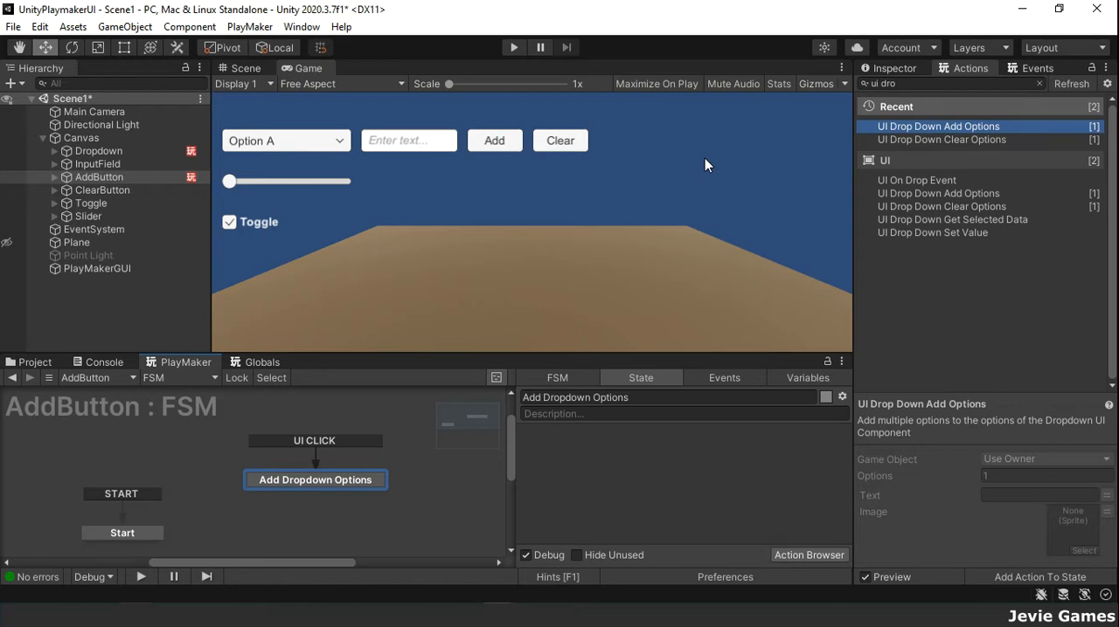
# Step: Add a UI Input Field Get Text action to the Add Dropdown Options state and specify InputField as its game object
pyautogui.click(910, 85)
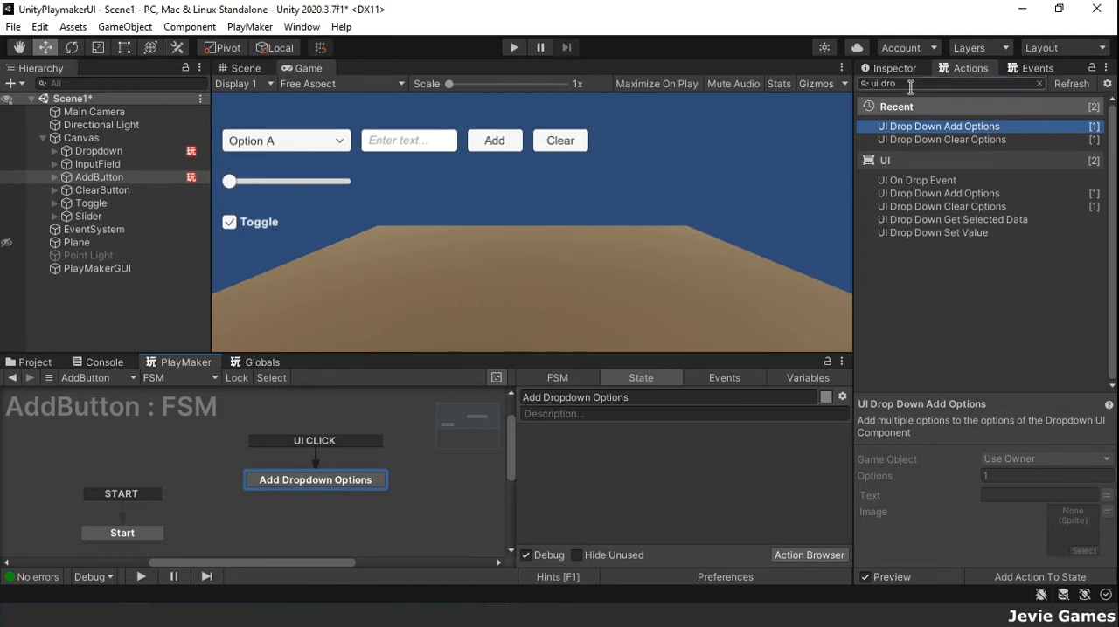
pyautogui.press('BackSpace')
pyautogui.press('BackSpace')
pyautogui.press('BackSpace')
pyautogui.press('BackSpace')
pyautogui.press('BackSpace')
pyautogui.write('i inpu')
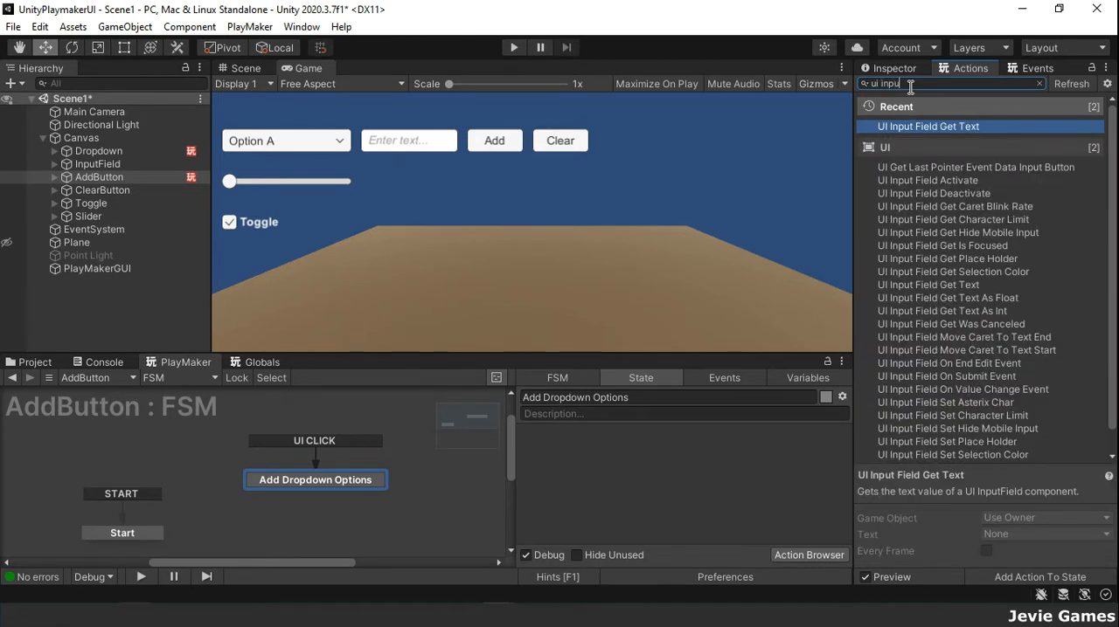
pyautogui.press('Return')
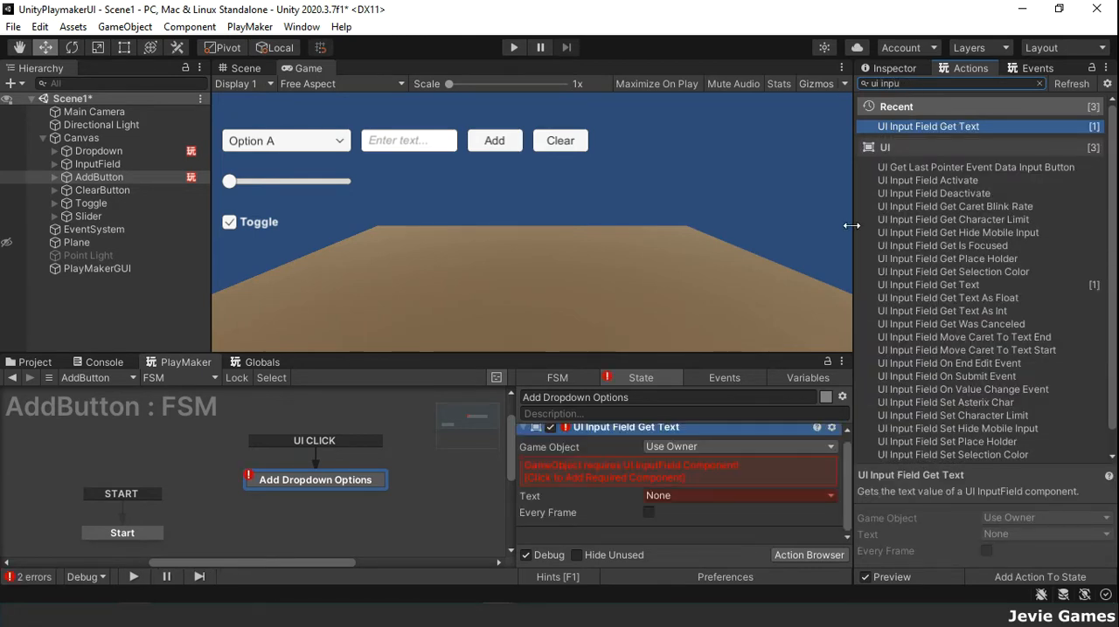
pyautogui.click(745, 447)
pyautogui.click(747, 486)
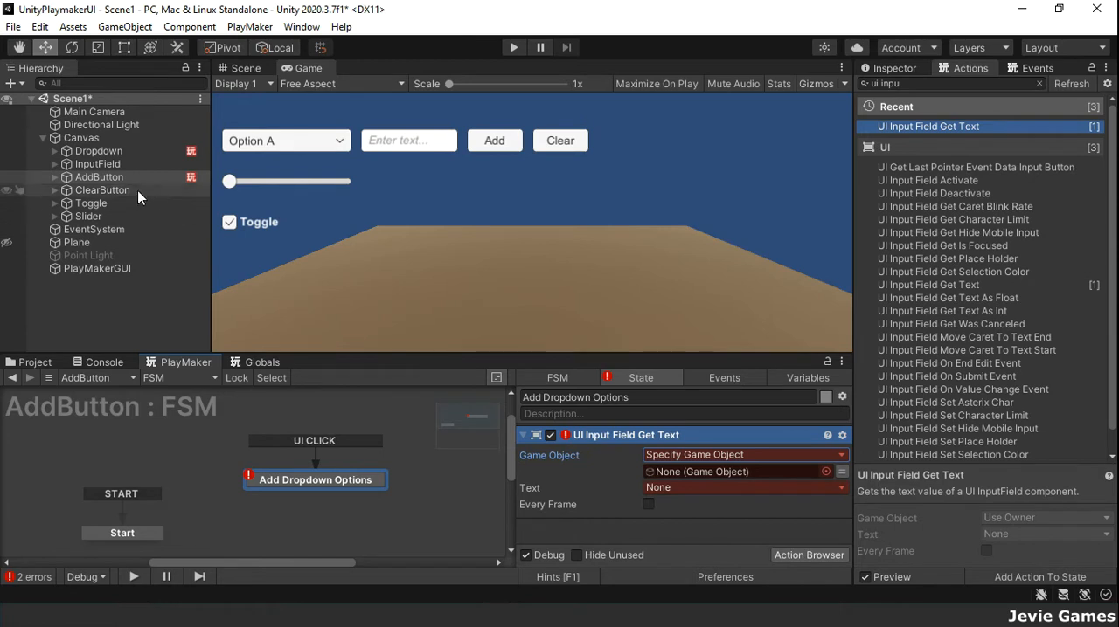
pyautogui.moveTo(103, 163); pyautogui.dragTo(698, 477)
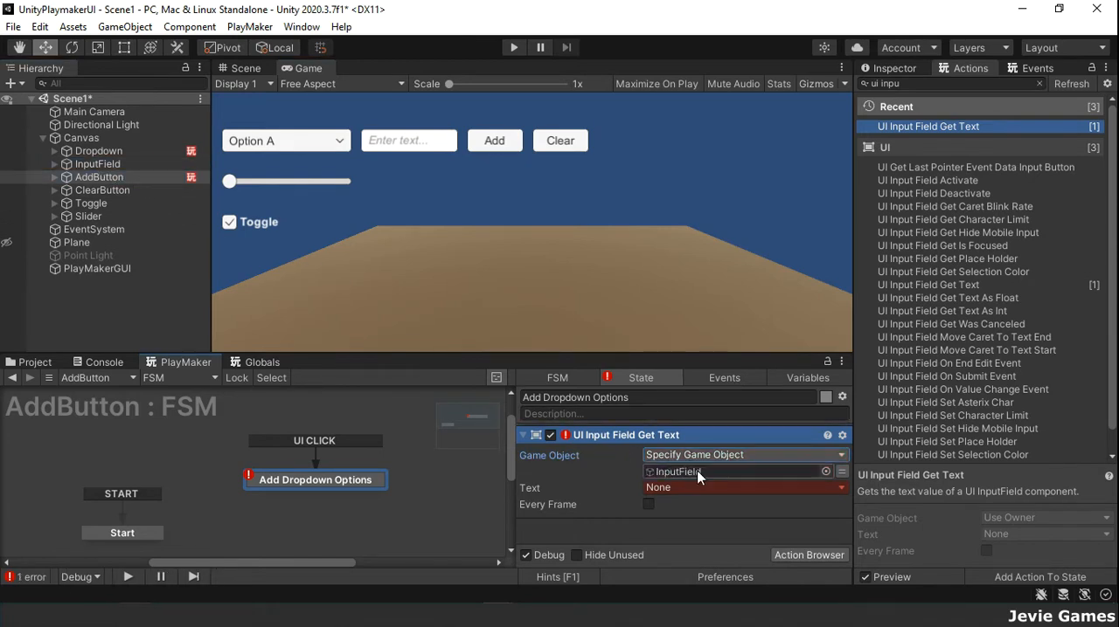
# Step: Store the Get Text action's text in a new variable named inputText
pyautogui.click(760, 490)
pyautogui.click(732, 528)
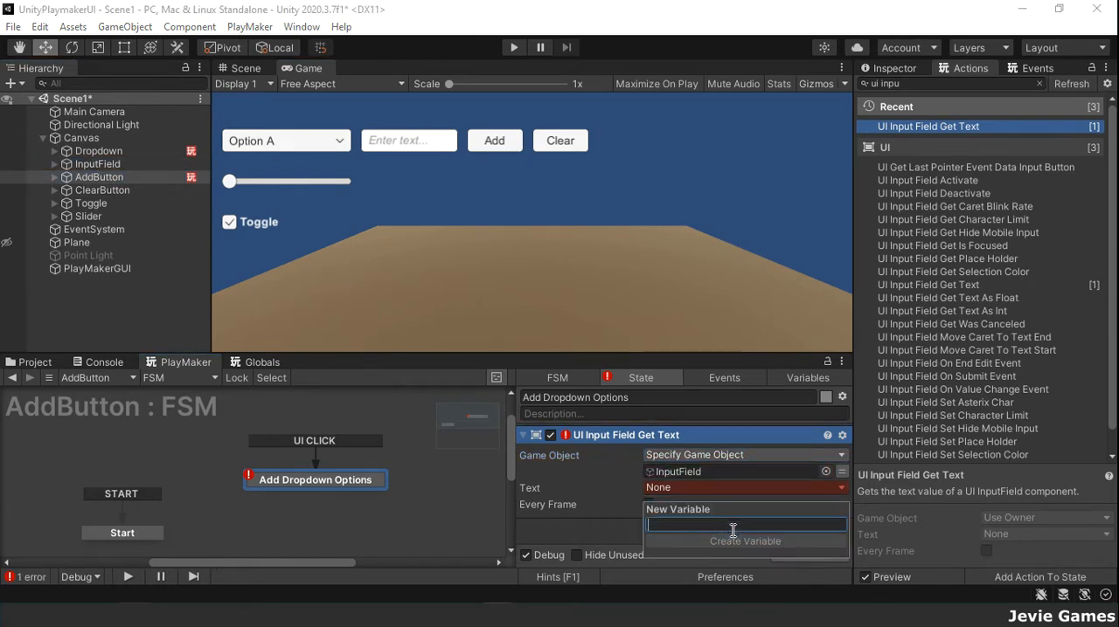
pyautogui.write('inputText')
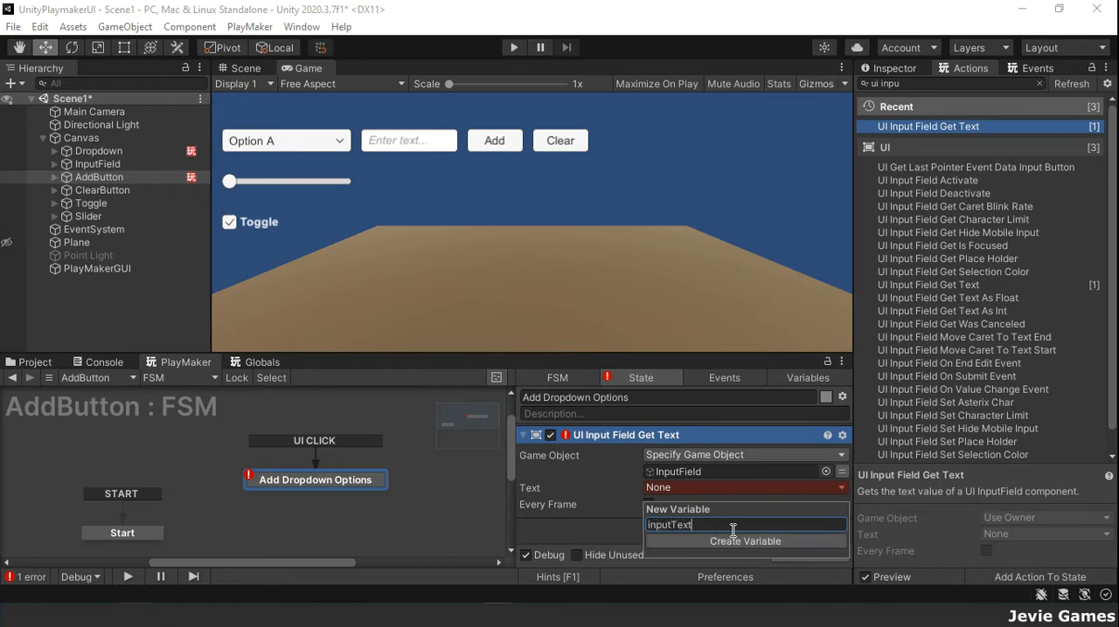
pyautogui.click(741, 541)
# Step: Insert a UI Drop Down Add Options action after the UI Input Field Get Text action in the Add Dropdown Options state
pyautogui.click(915, 84)
pyautogui.press('BackSpace')
pyautogui.press('BackSpace')
pyautogui.press('BackSpace')
pyautogui.press('BackSpace')
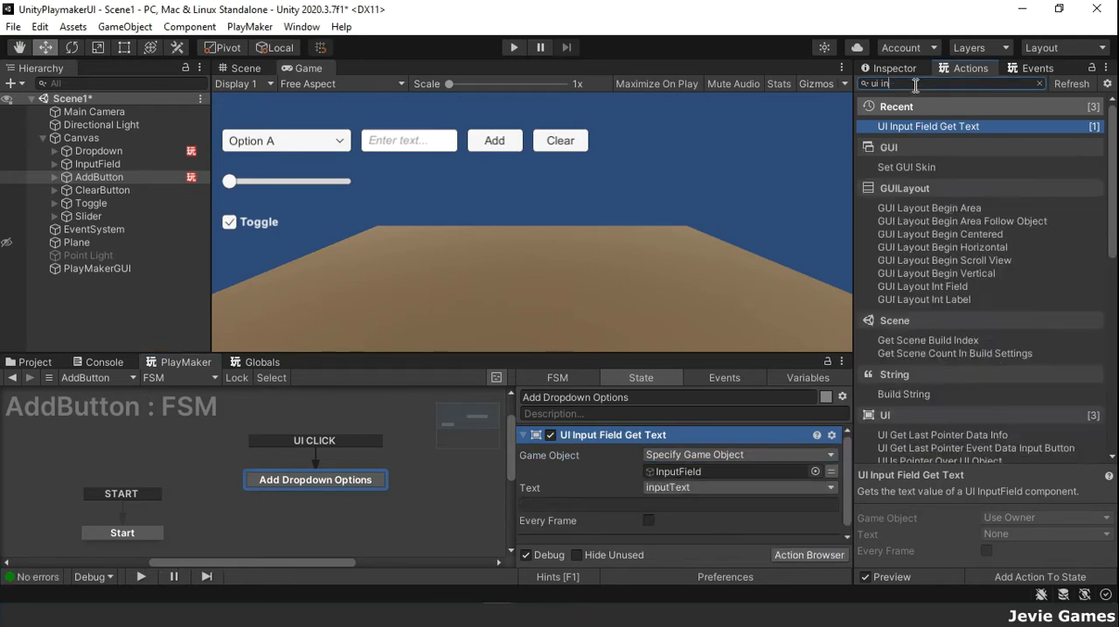
pyautogui.write('dro')
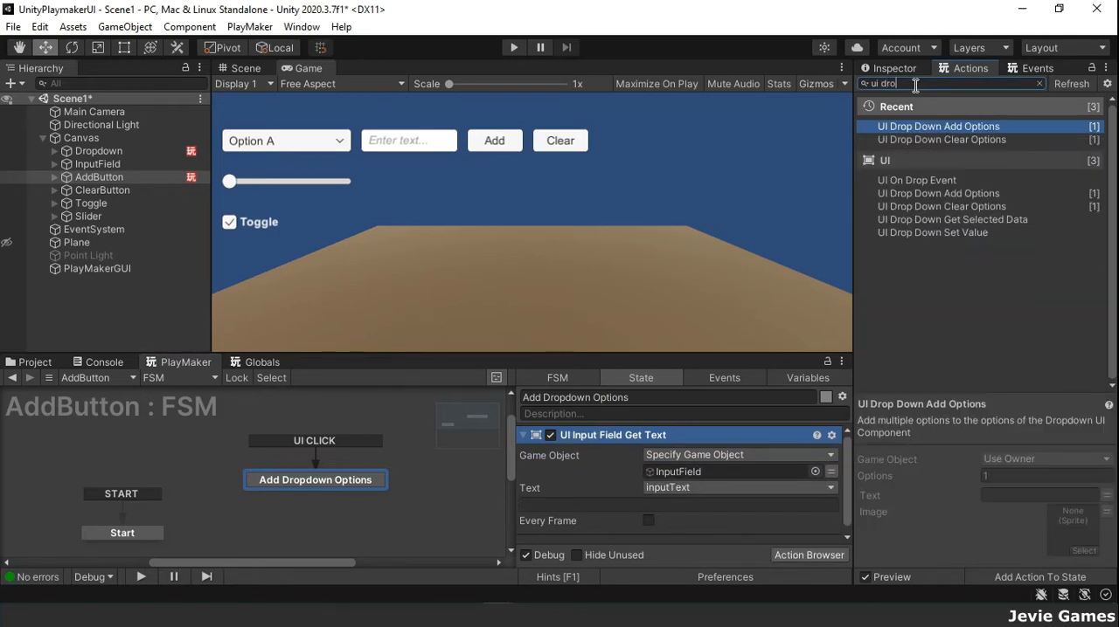
pyautogui.rightClick(957, 129)
pyautogui.click(1005, 199)
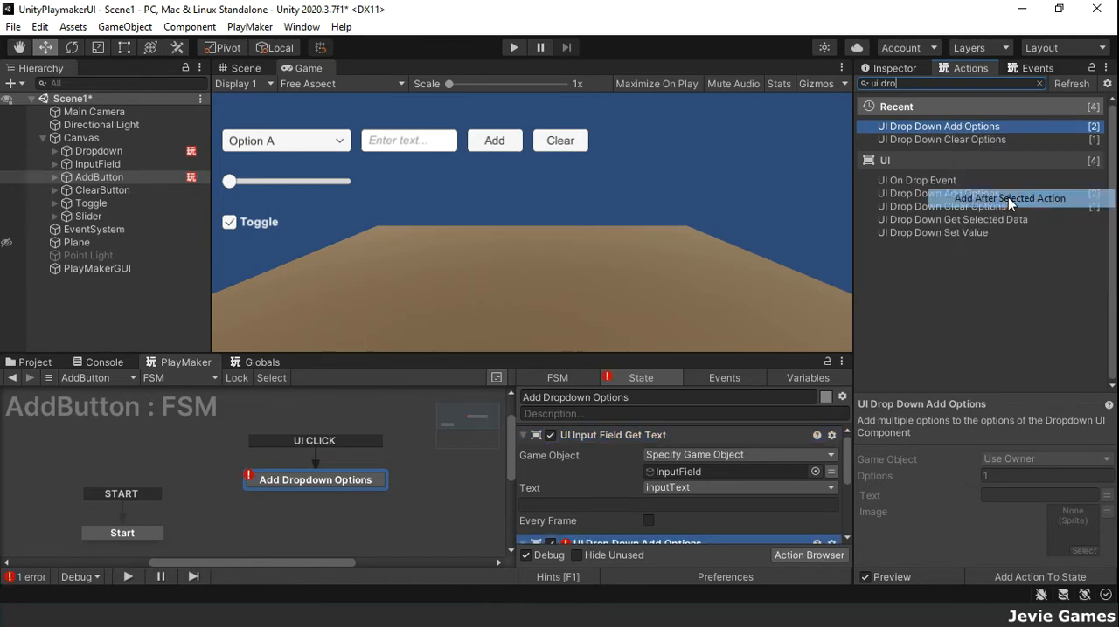
# Step: Specify Dropdown as the game object of the UI Drop Down Add Options action and set its Text to the inputText variable
pyautogui.click(745, 460)
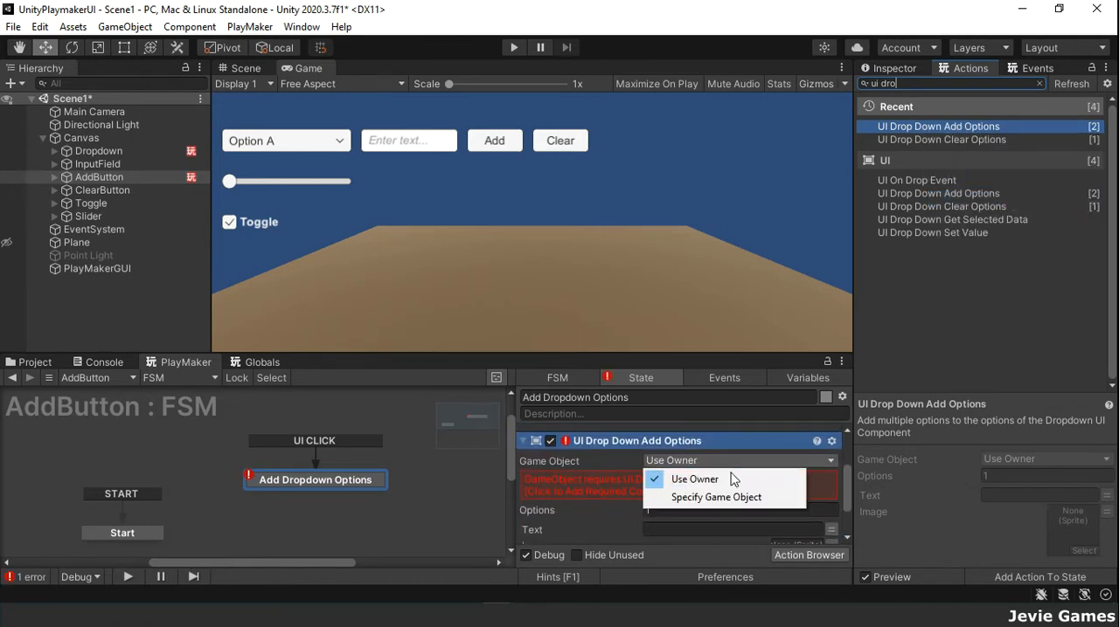
pyautogui.click(715, 499)
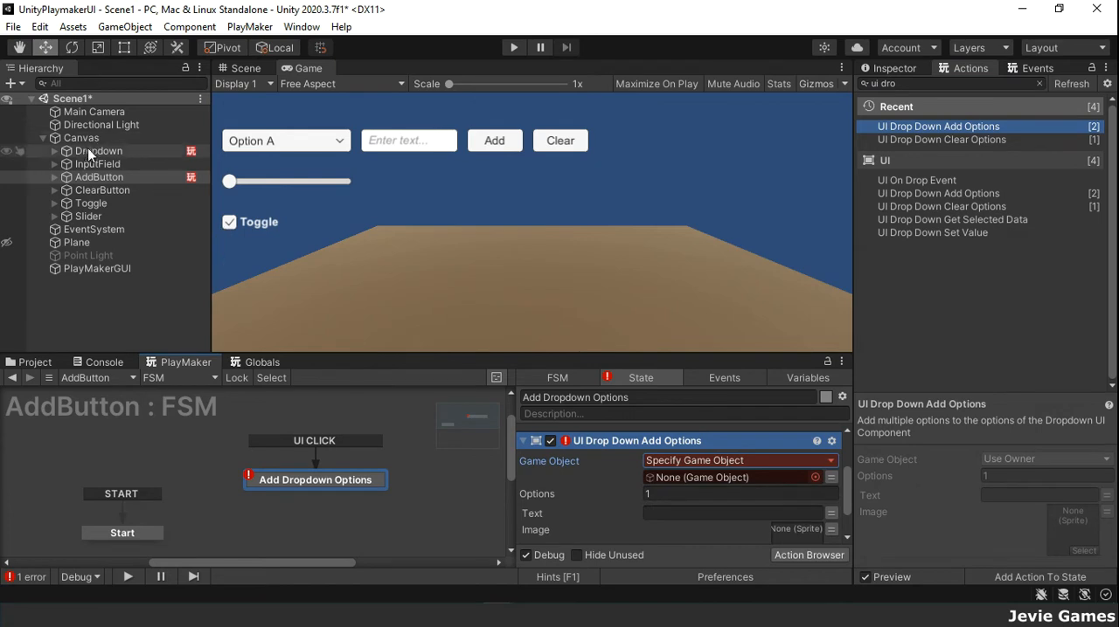
pyautogui.moveTo(87, 151); pyautogui.dragTo(711, 476)
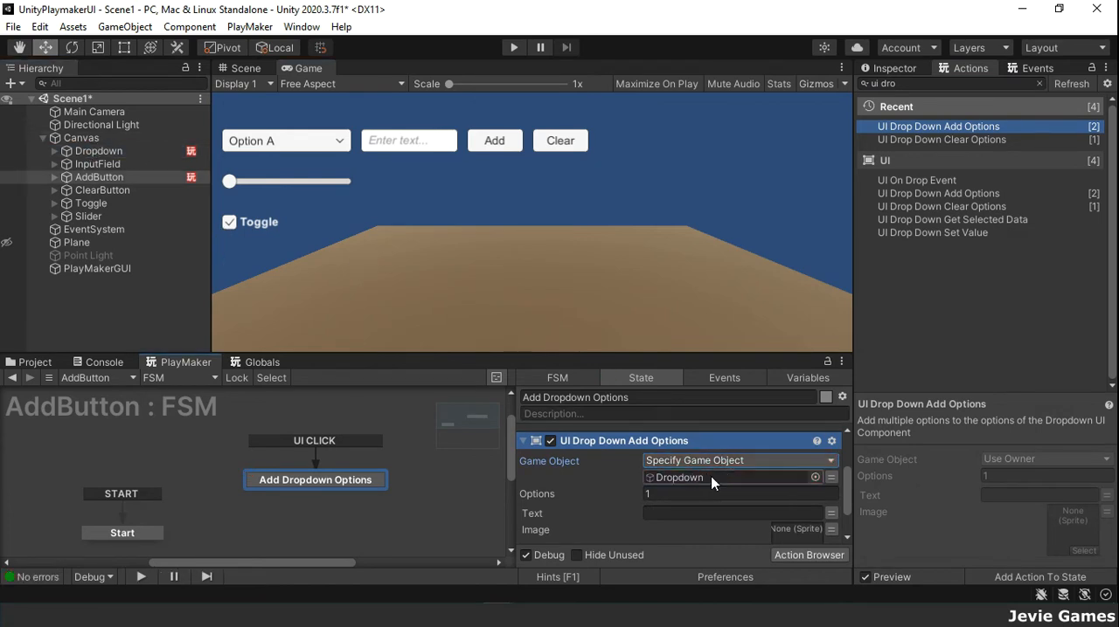
pyautogui.click(831, 513)
pyautogui.click(807, 513)
pyautogui.click(717, 549)
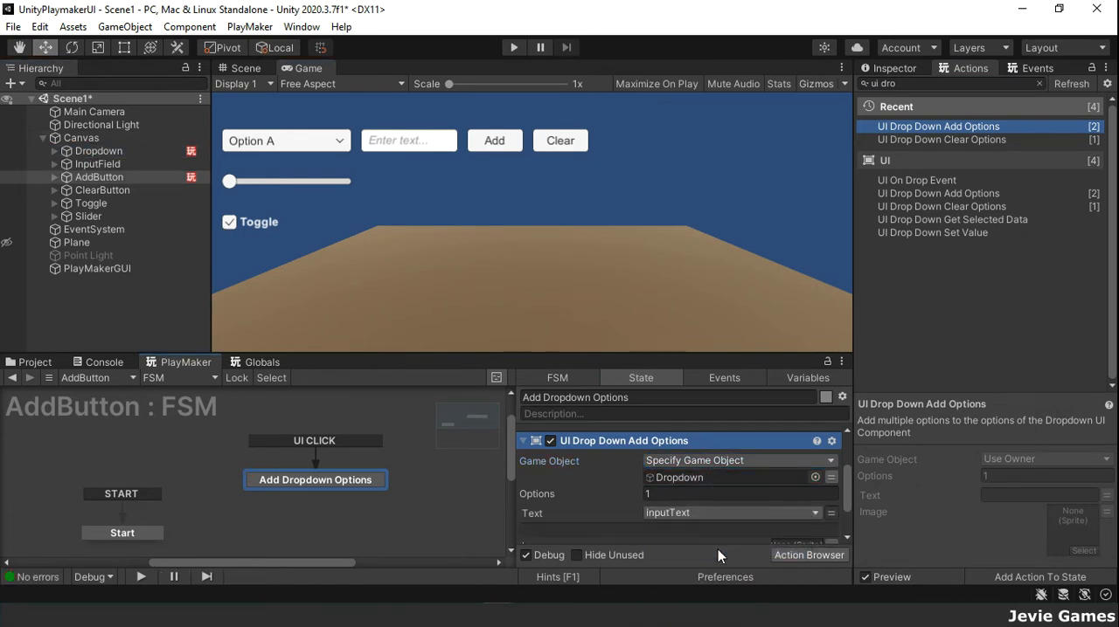
pyautogui.scroll(-2, 732, 531)
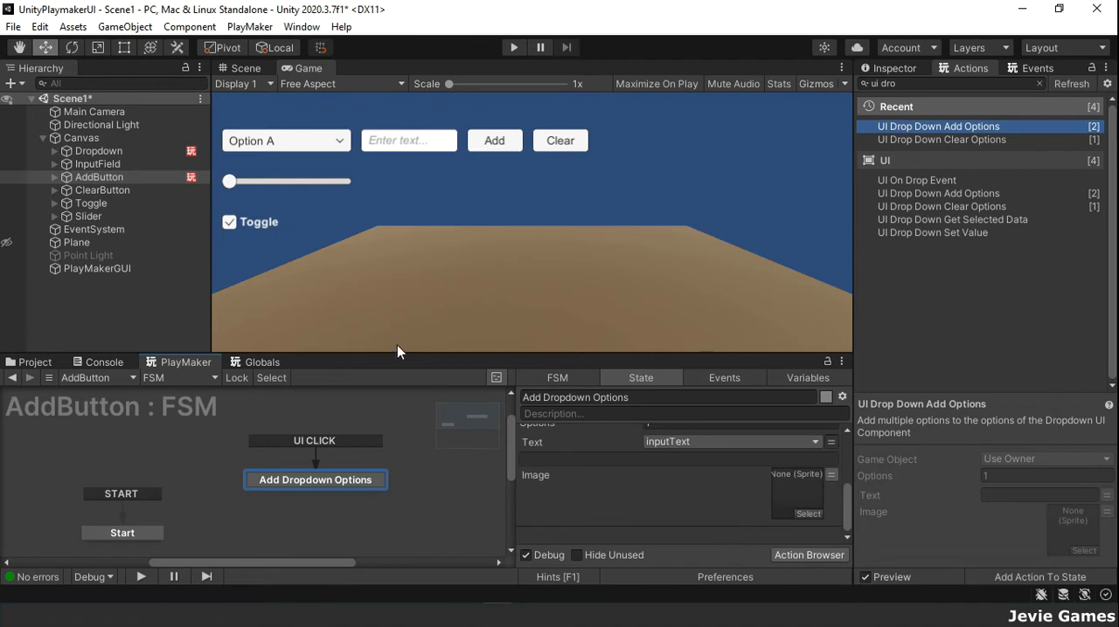
# Step: Add an FSM to ClearButton and rename its first state to Start
pyautogui.click(80, 190)
pyautogui.rightClick(69, 431)
pyautogui.click(114, 440)
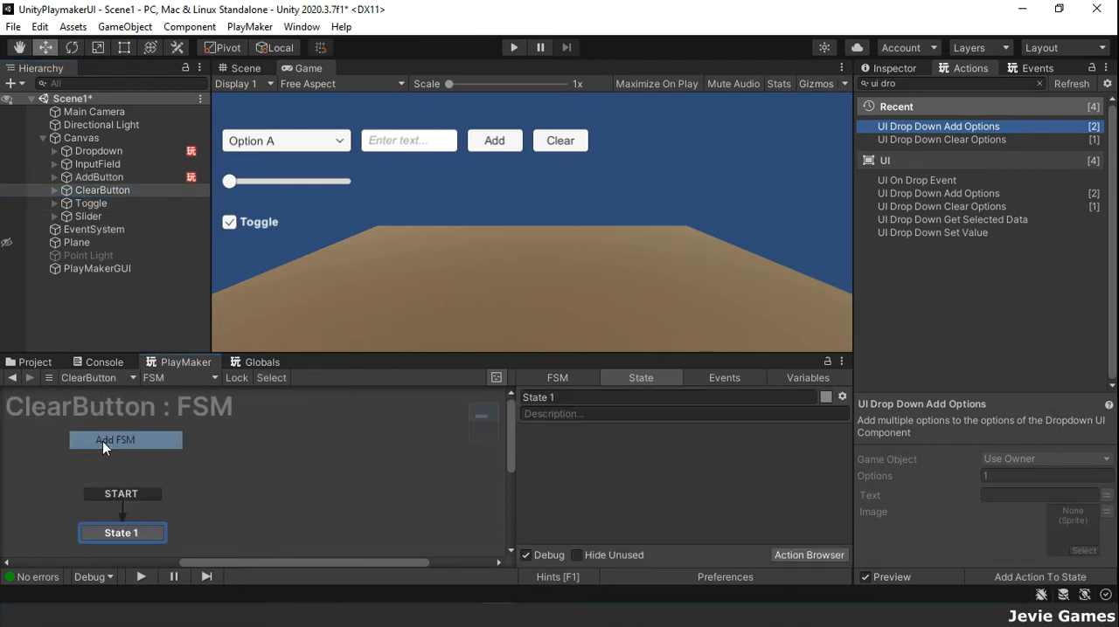
pyautogui.click(583, 398)
pyautogui.press('BackSpace')
pyautogui.write('Start')
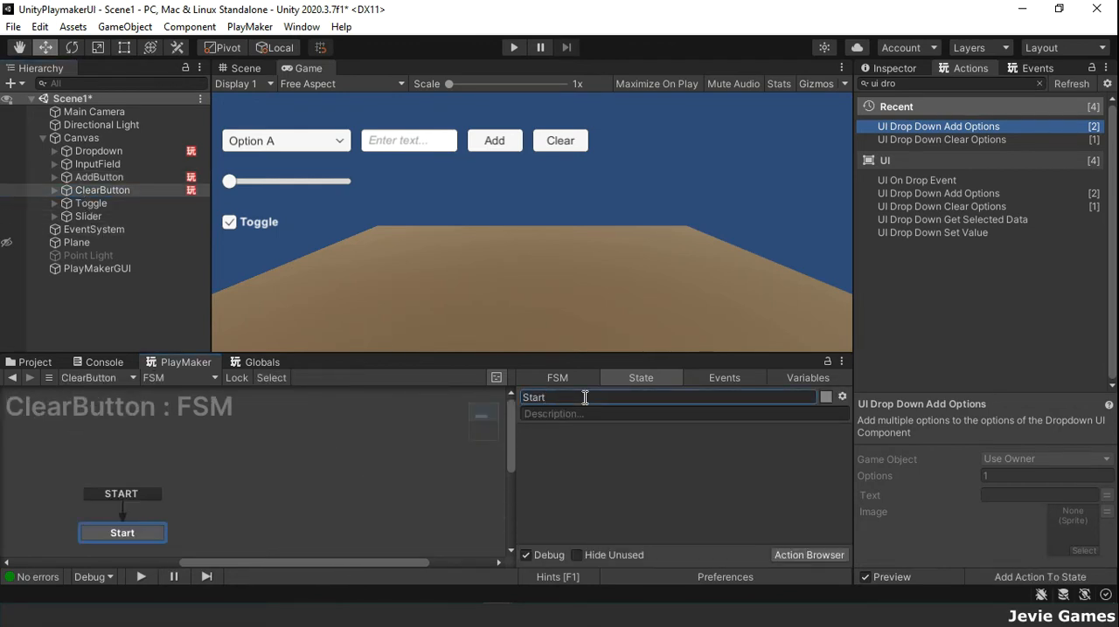
# Step: Add a second state to the ClearButton FSM and name it Clear Dropdown
pyautogui.rightClick(303, 467)
pyautogui.click(412, 273)
pyautogui.click(564, 396)
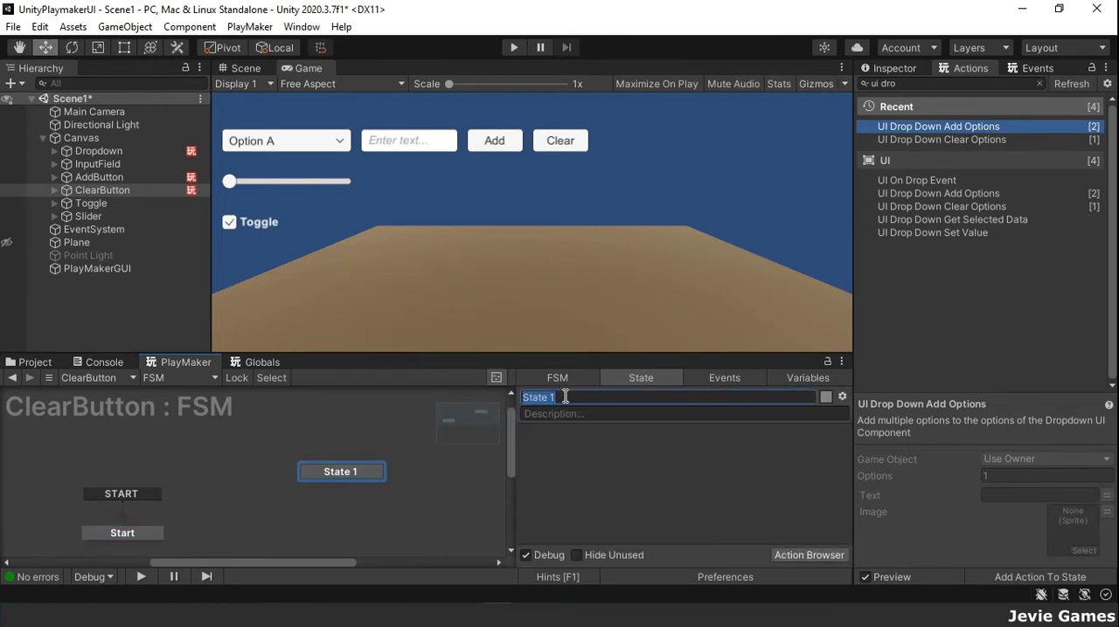
pyautogui.write('Clear Dropdown')
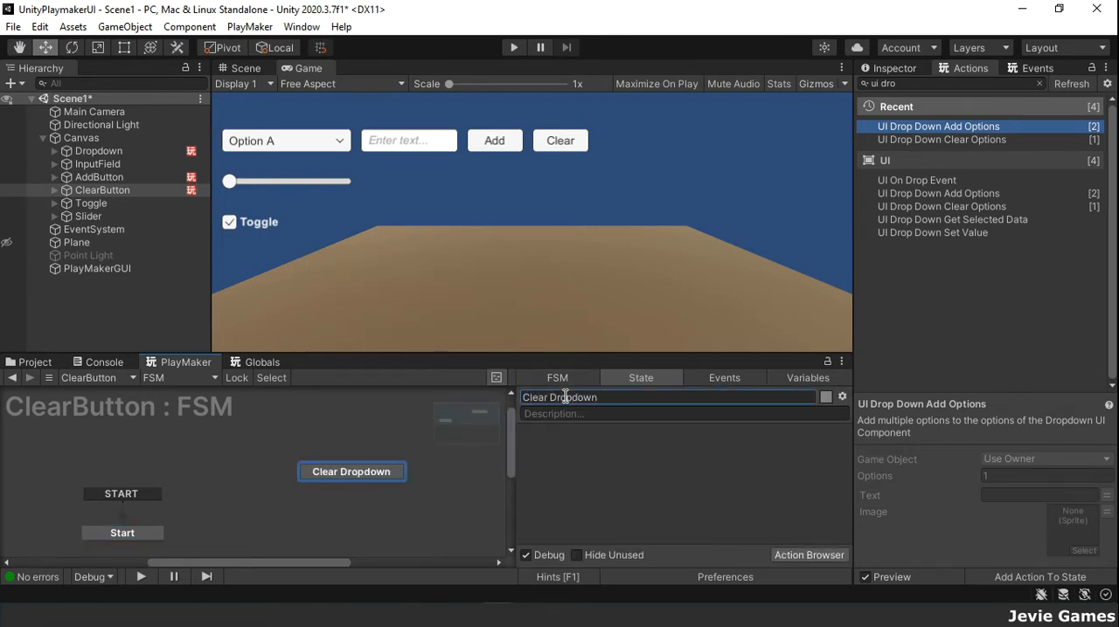
# Step: Give the Clear Dropdown state a global transition on the UI CLICK event
pyautogui.rightClick(344, 471)
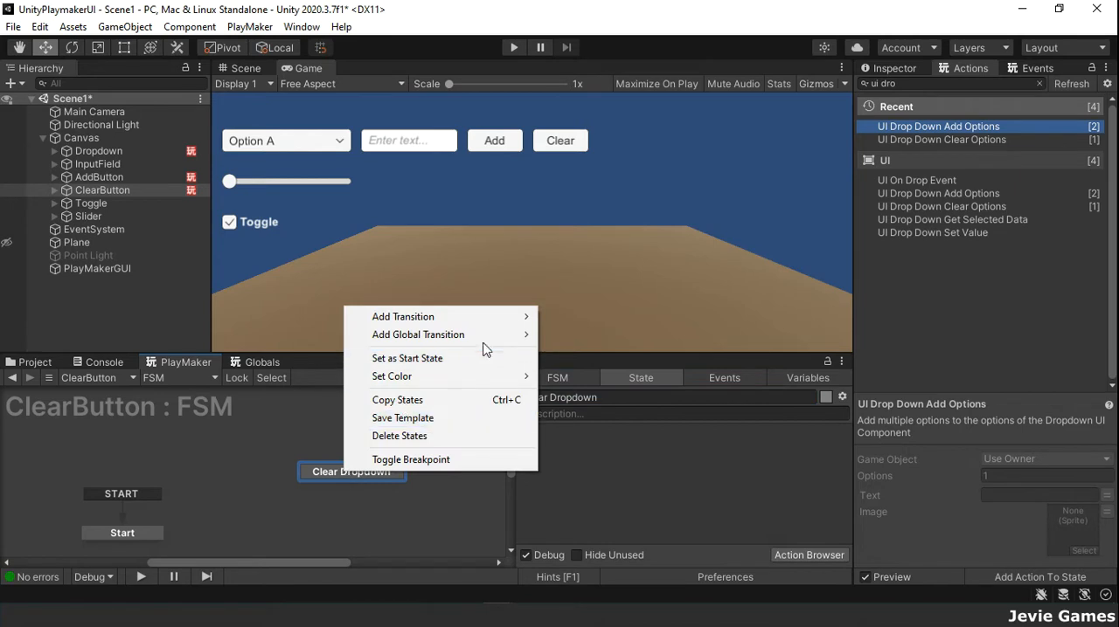
pyautogui.moveTo(493, 344)
pyautogui.moveTo(612, 370)
pyautogui.click(741, 157)
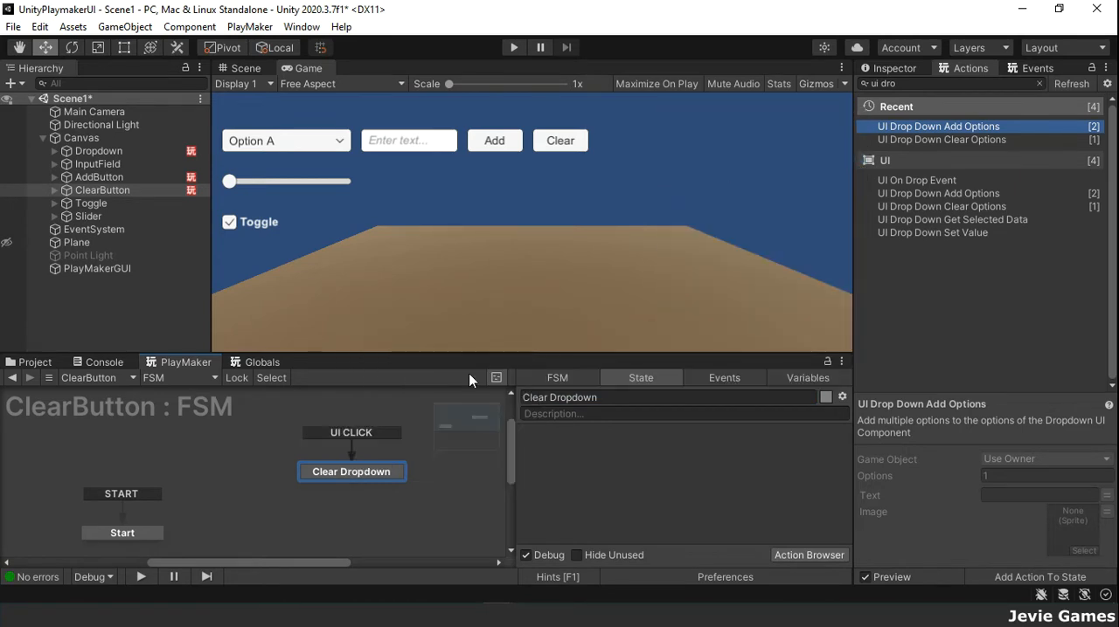
# Step: Copy the UI Drop Down Clear Options and Add Options actions from Dropdown's Start state into ClearButton's Clear Dropdown state
pyautogui.click(98, 152)
pyautogui.click(682, 435)
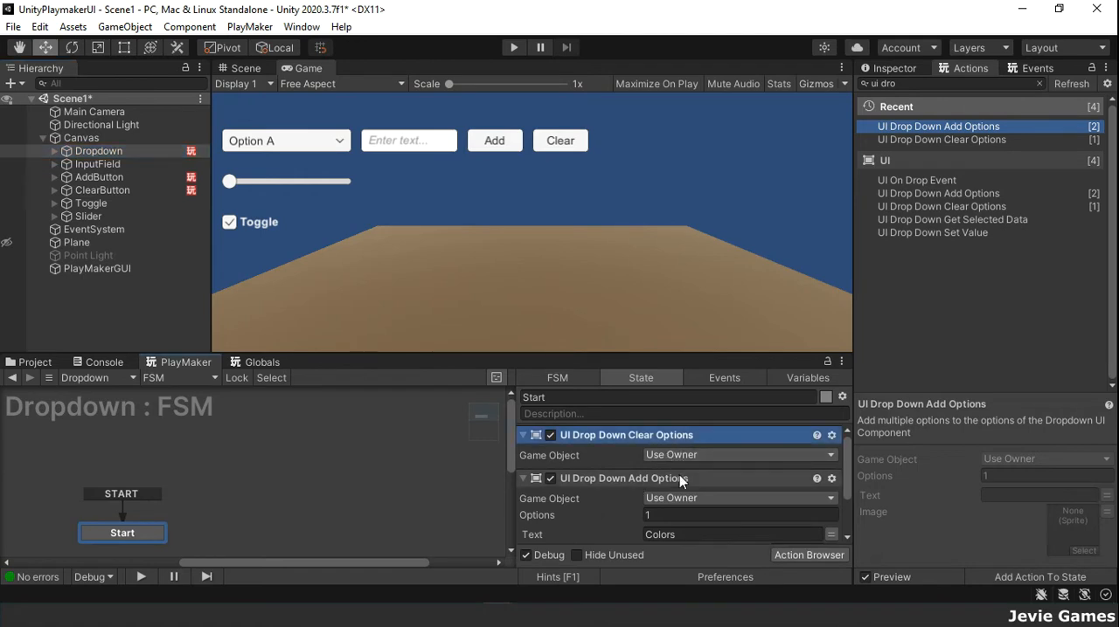
pyautogui.keyDown('ctrl'); pyautogui.click(680, 478); pyautogui.keyUp('ctrl')
pyautogui.rightClick(679, 477)
pyautogui.click(725, 320)
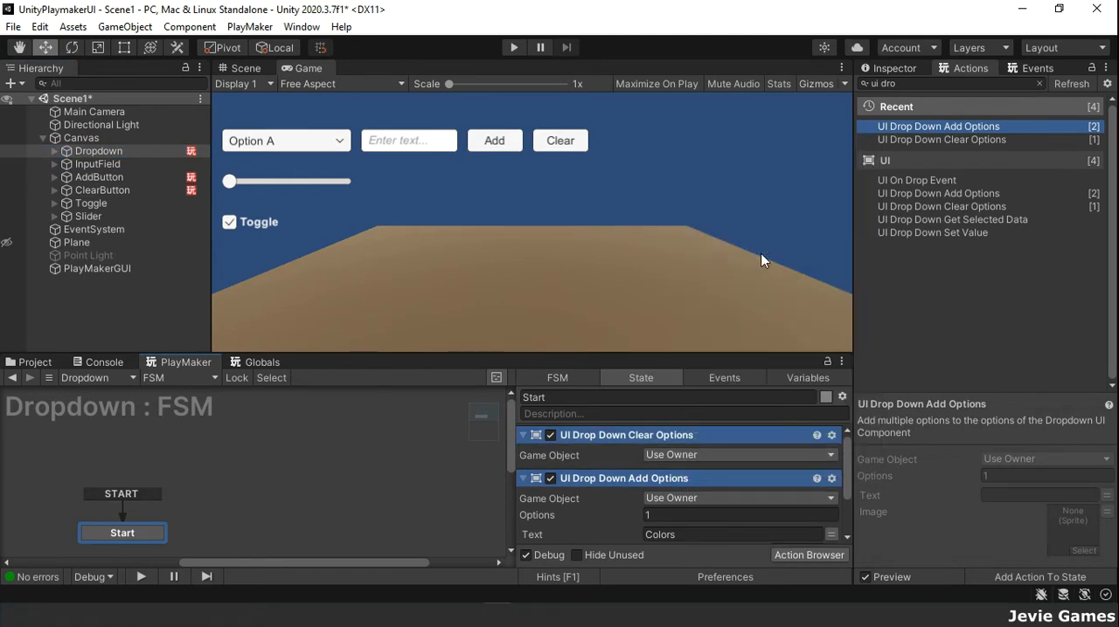
pyautogui.click(131, 191)
pyautogui.rightClick(616, 498)
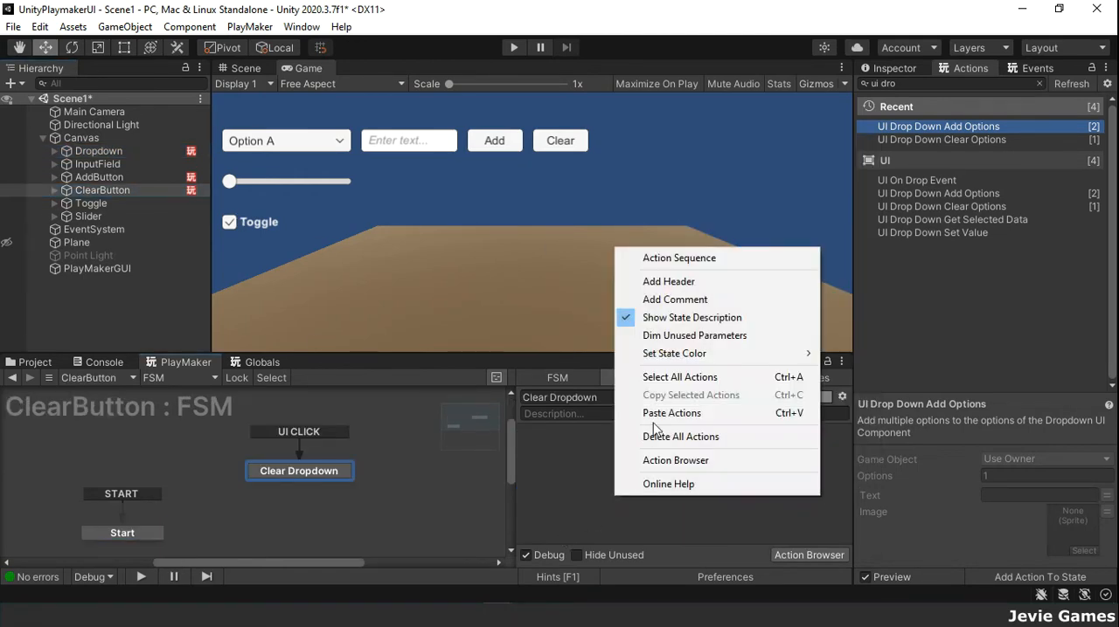
pyautogui.click(734, 413)
# Step: Specify Dropdown as the game object for both the Clear Options and Add Options actions in the Clear Dropdown state
pyautogui.click(730, 456)
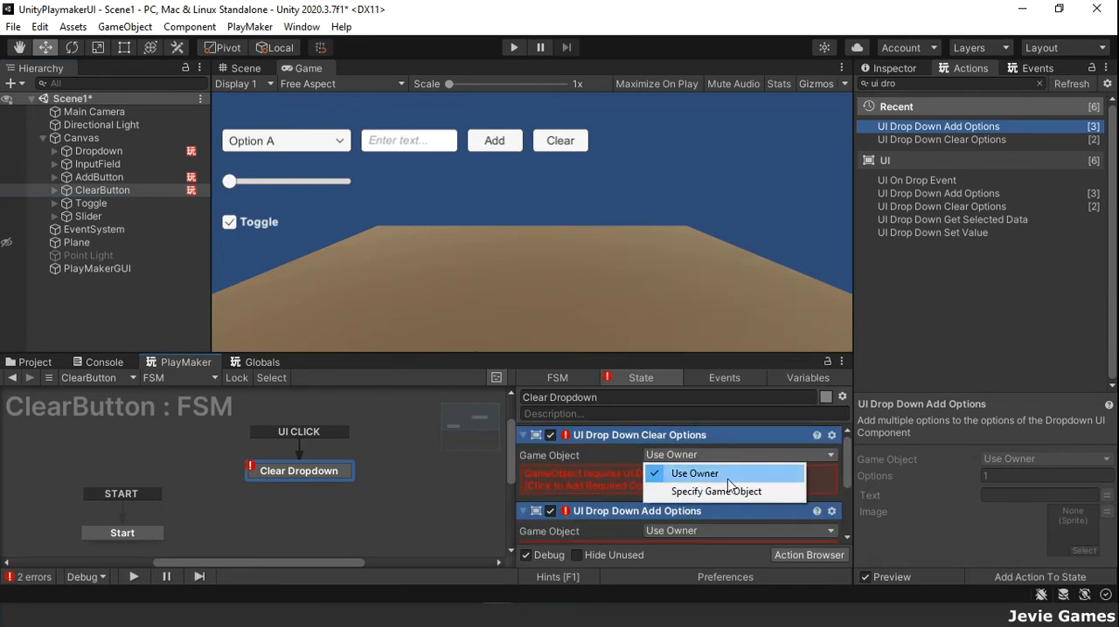
pyautogui.click(726, 491)
pyautogui.moveTo(97, 151); pyautogui.dragTo(690, 469)
pyautogui.scroll(-2, 690, 468)
pyautogui.click(702, 458)
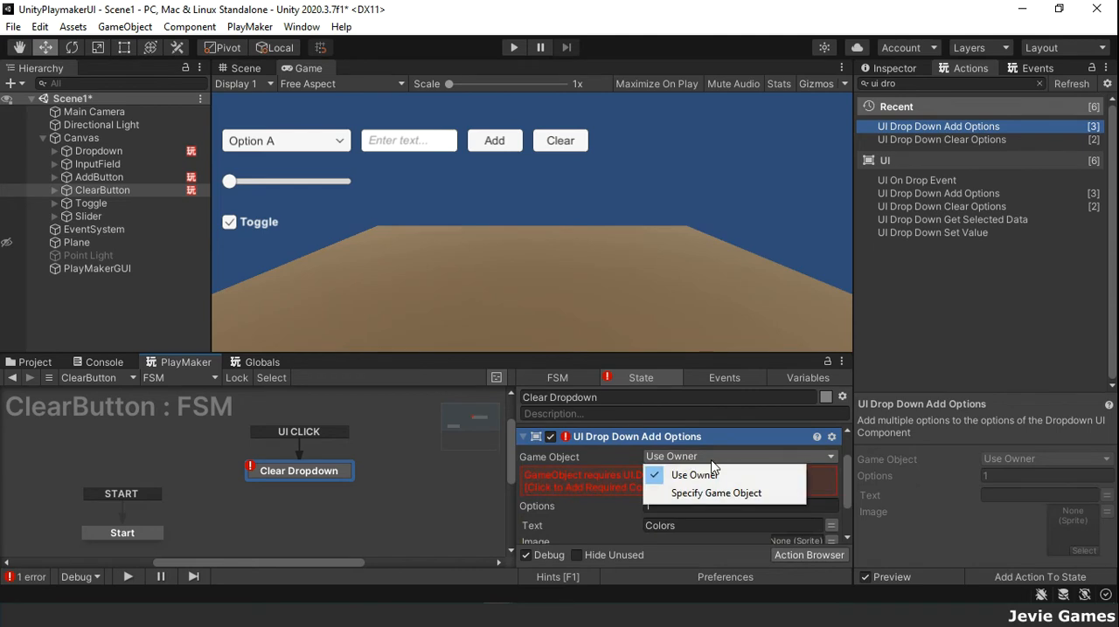
pyautogui.click(713, 494)
pyautogui.moveTo(98, 153); pyautogui.dragTo(741, 529)
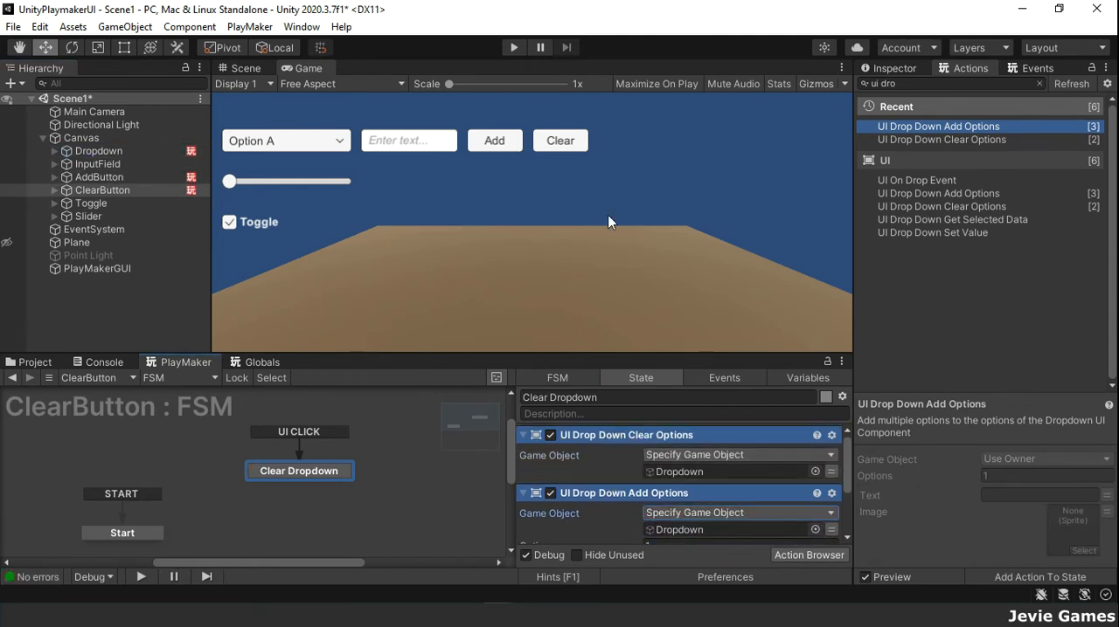
# Step: Run the scene, add Red through the input field and Add button, and check the dropdown list
pyautogui.click(513, 51)
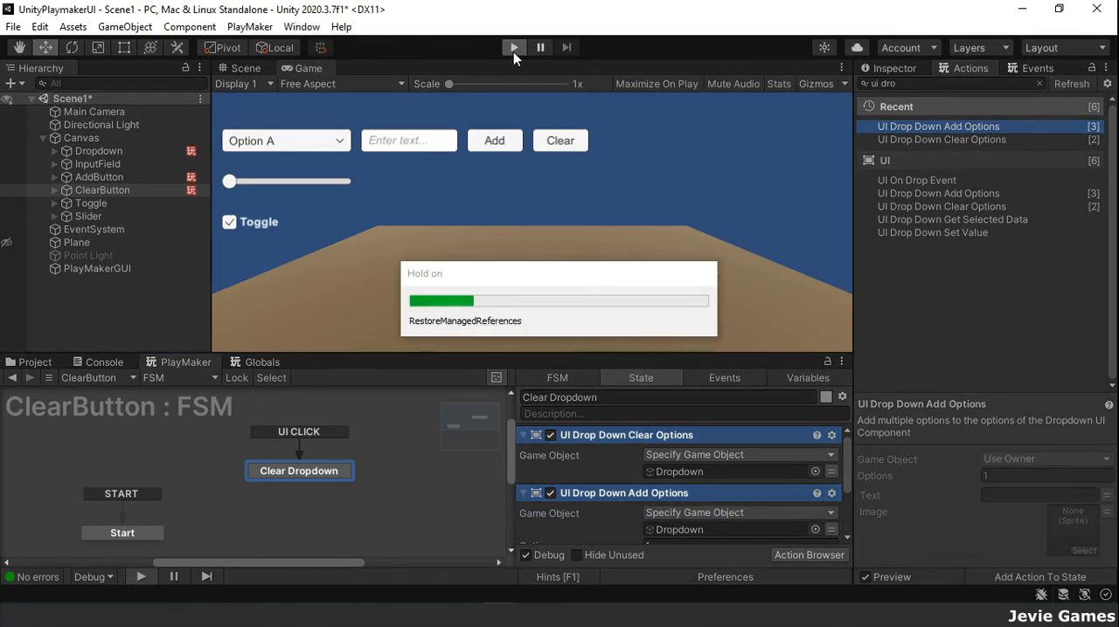
pyautogui.click(341, 141)
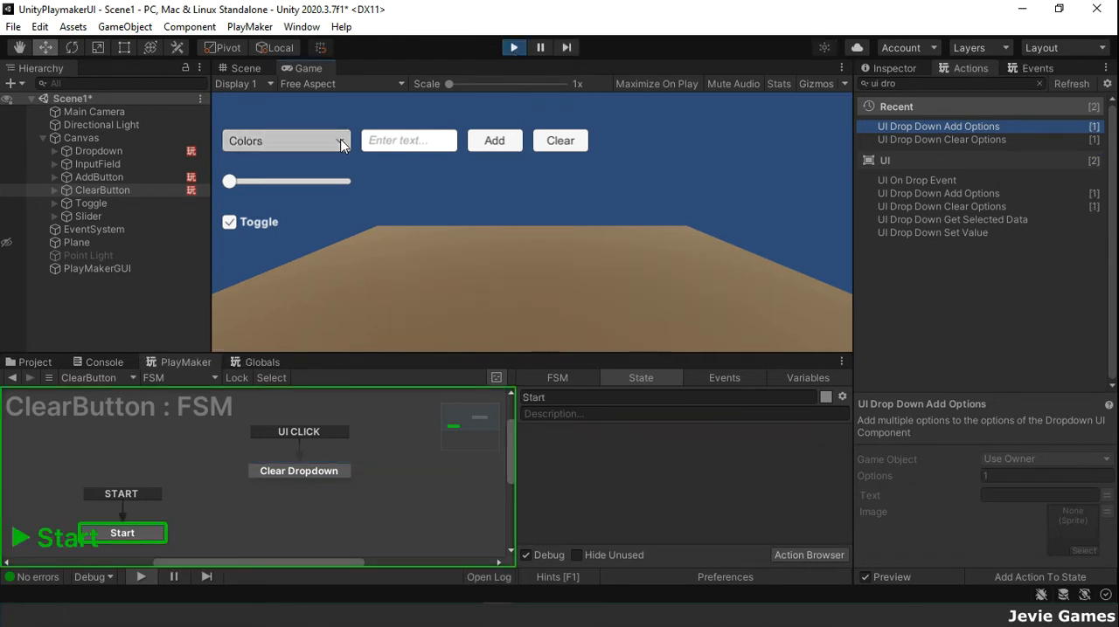
pyautogui.click(341, 141)
pyautogui.click(404, 144)
pyautogui.write('Red')
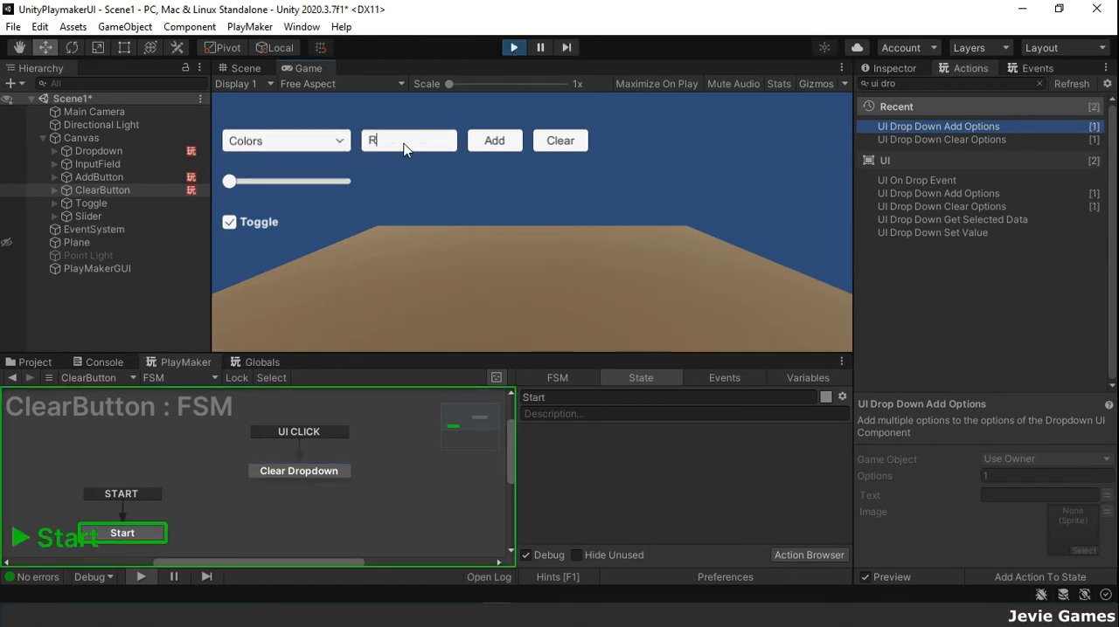
pyautogui.click(487, 143)
pyautogui.click(341, 142)
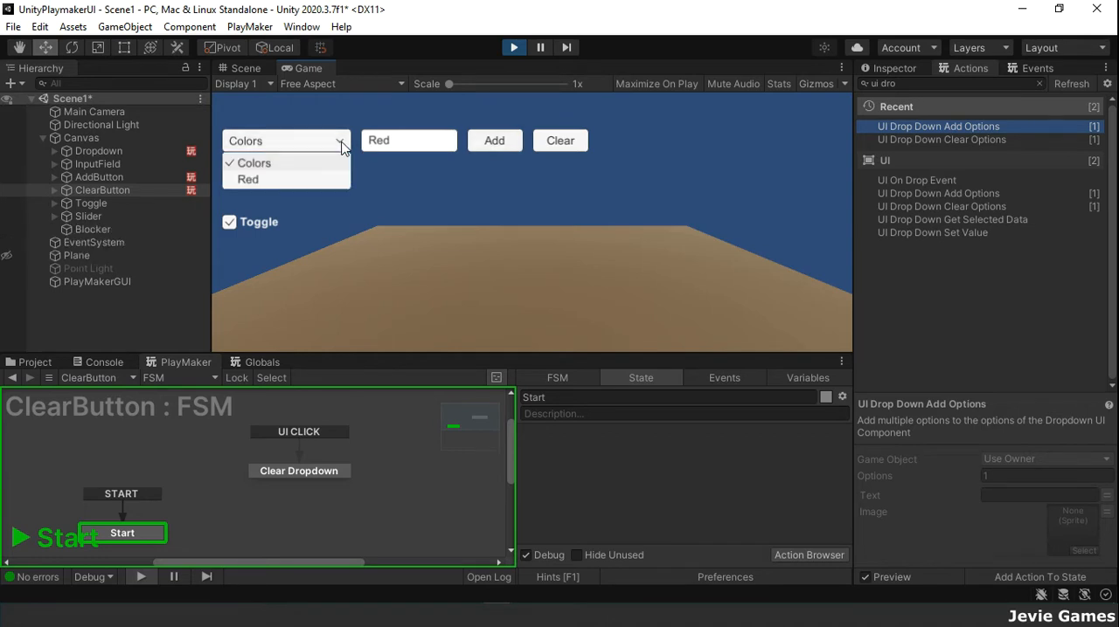
# Step: Add Blue as another option in the running scene and check the dropdown list
pyautogui.click(415, 145)
pyautogui.write('Blue')
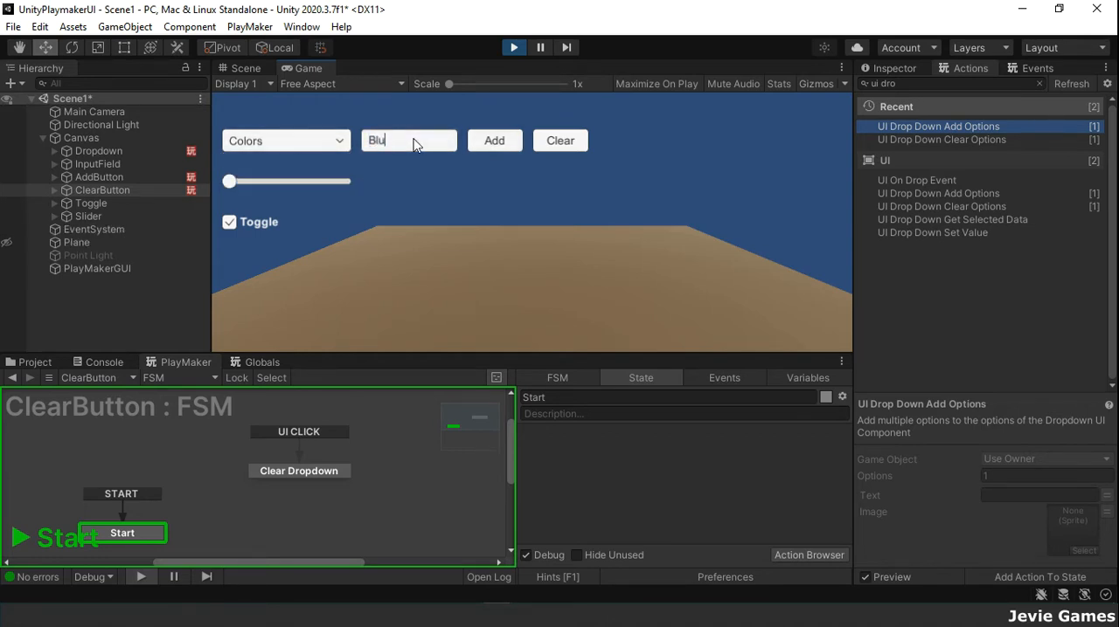
pyautogui.click(494, 148)
pyautogui.click(339, 144)
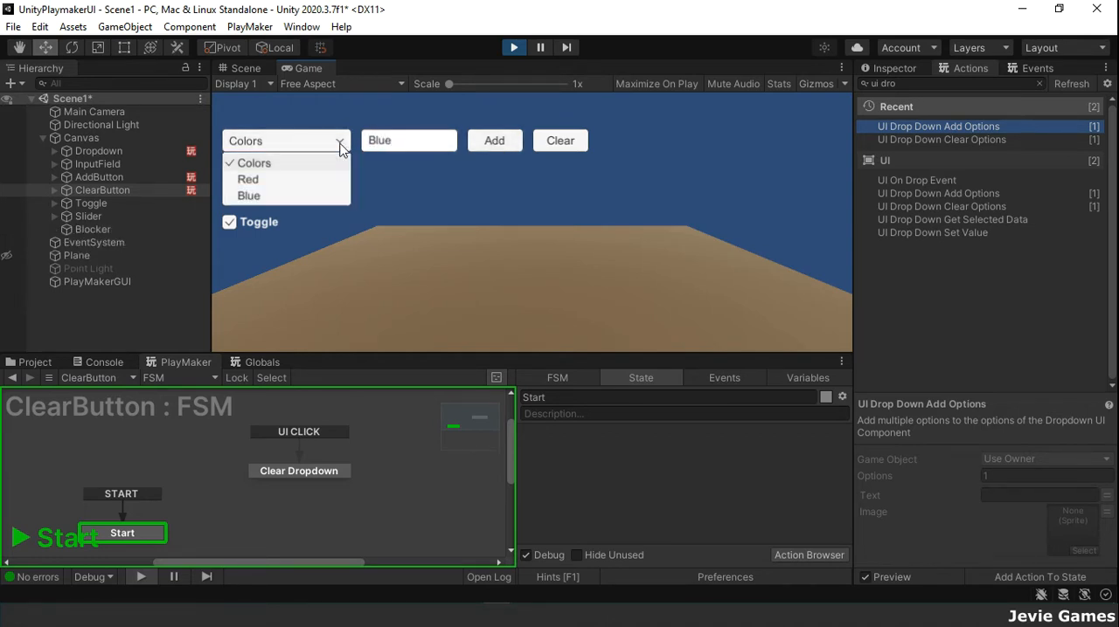
# Step: Test the scene's Clear button and check the dropdown list
pyautogui.click(558, 148)
pyautogui.click(558, 149)
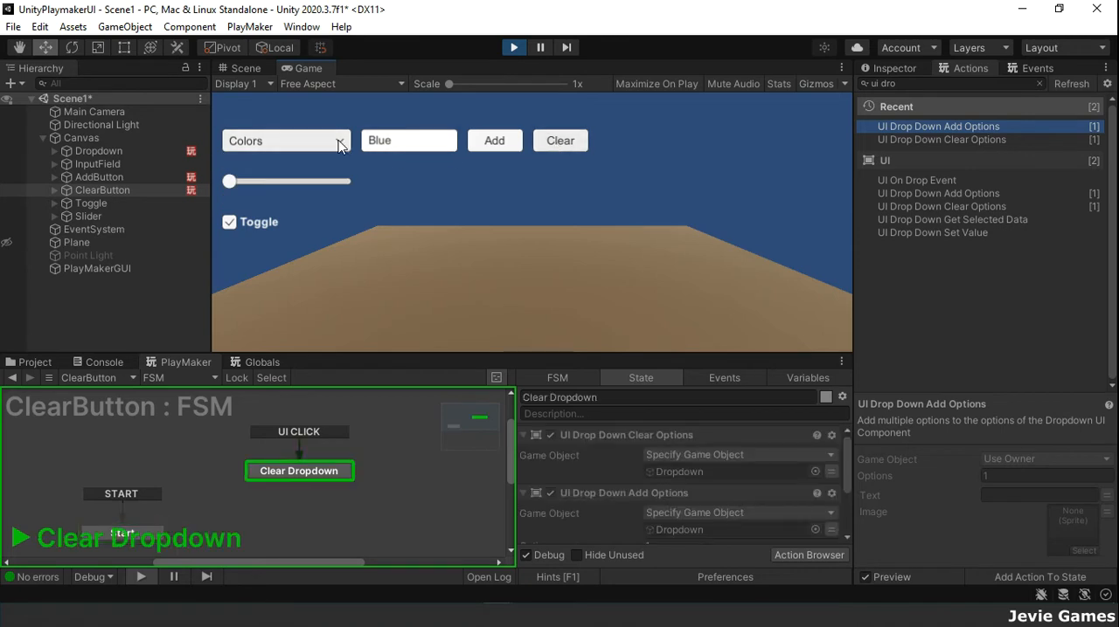
pyautogui.click(338, 143)
# Step: Replace the input field's text with Green, add it as an option and check the dropdown list
pyautogui.click(413, 143)
pyautogui.click(414, 143)
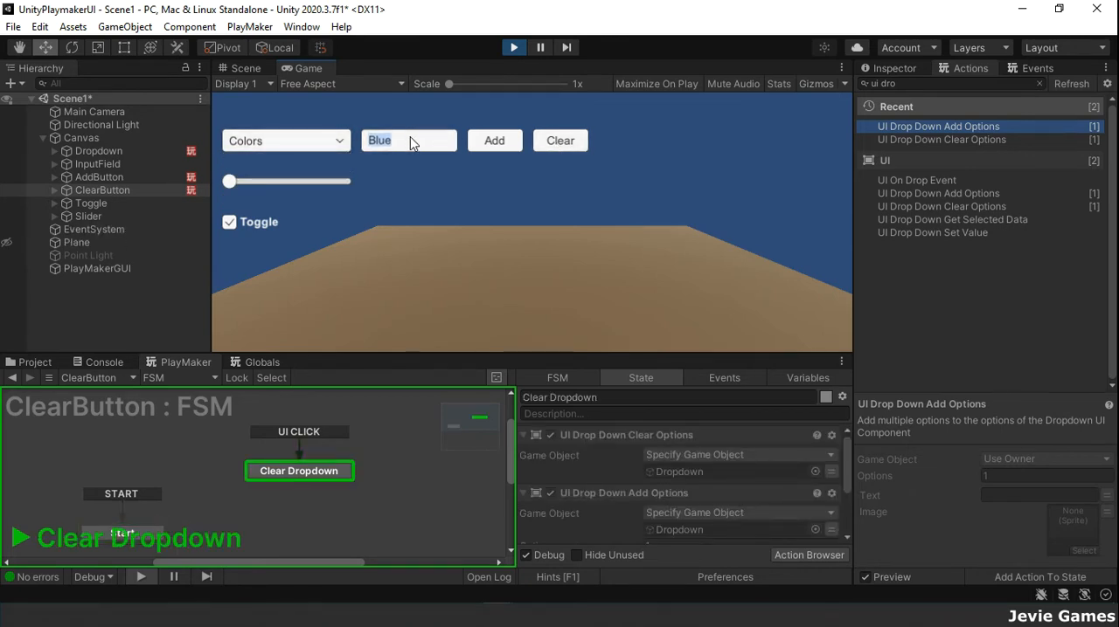
pyautogui.write('Green')
pyautogui.click(485, 145)
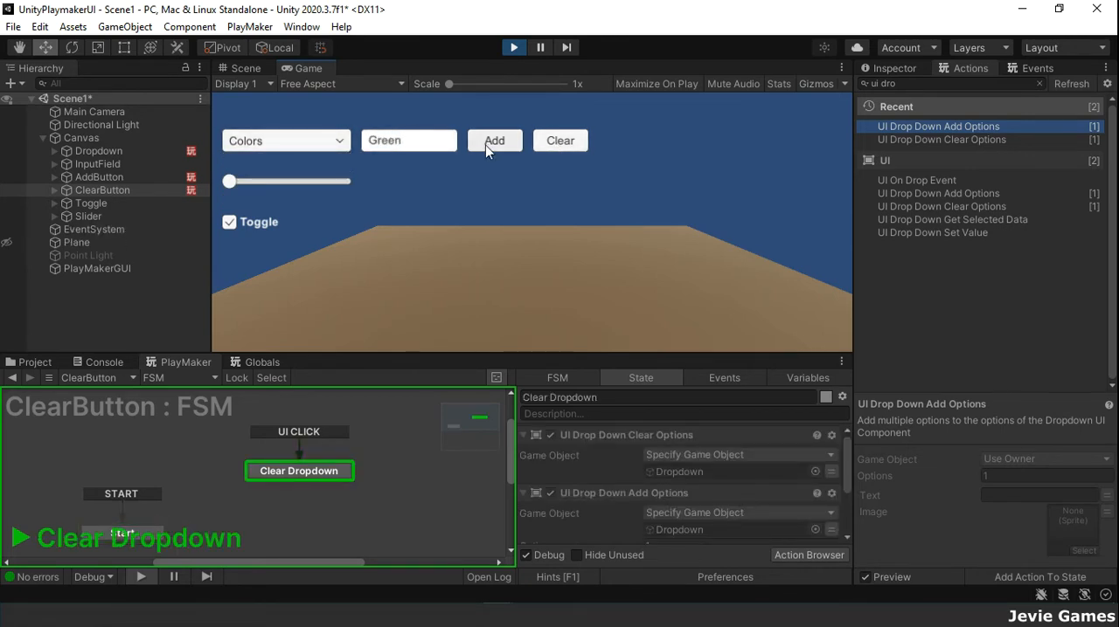
pyautogui.click(339, 141)
# Step: Add Yellow as an option, check the dropdown list, and stop running the scene
pyautogui.click(415, 145)
pyautogui.write('Yellow')
pyautogui.click(534, 142)
pyautogui.click(490, 142)
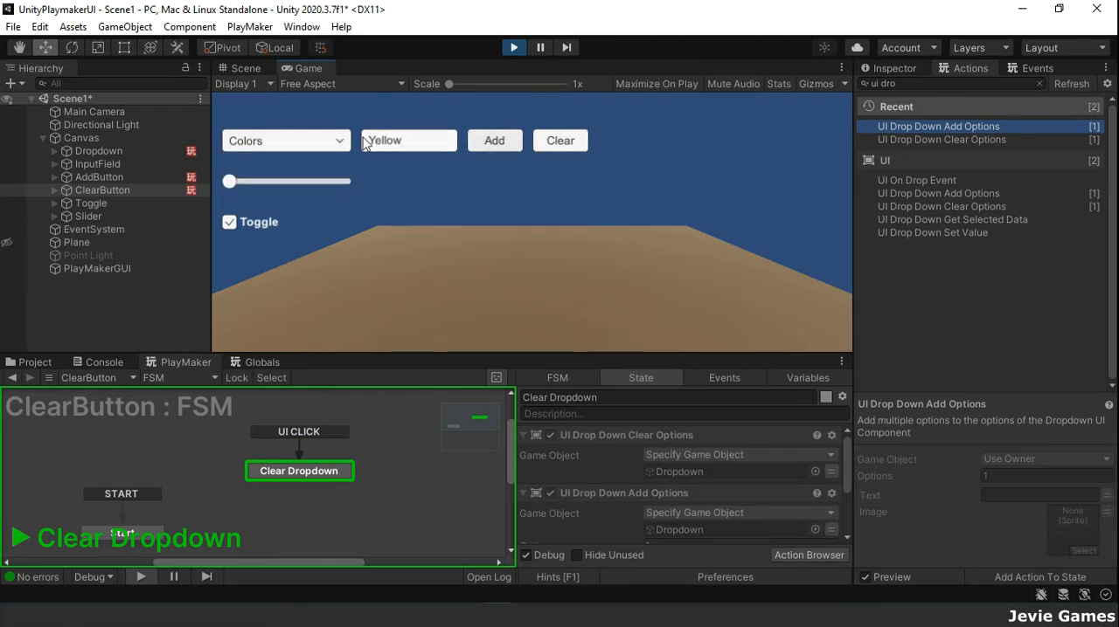
pyautogui.click(339, 142)
pyautogui.click(425, 171)
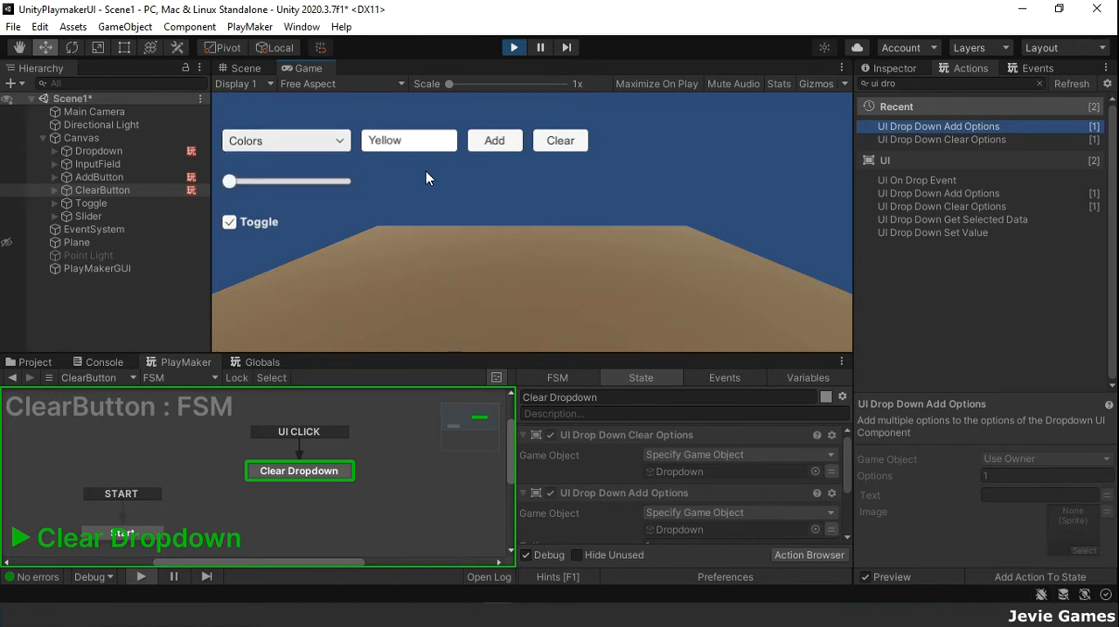
pyautogui.click(515, 49)
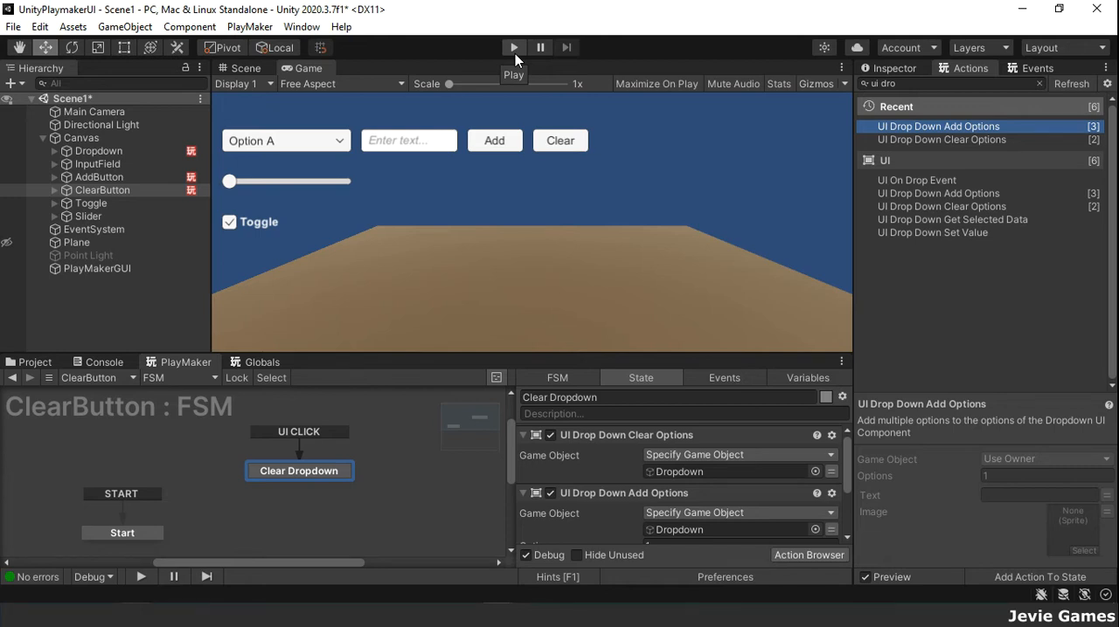
# Step: Activate the Point Light object and raise it in the scene to about Y 19.3
pyautogui.click(126, 255)
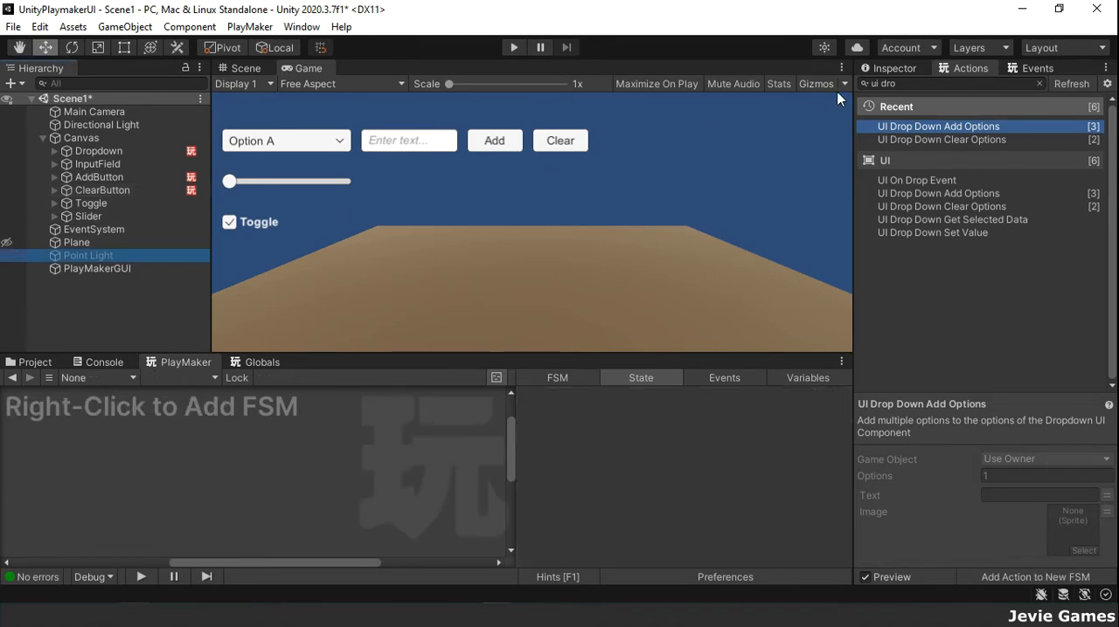
pyautogui.click(885, 68)
pyautogui.click(898, 91)
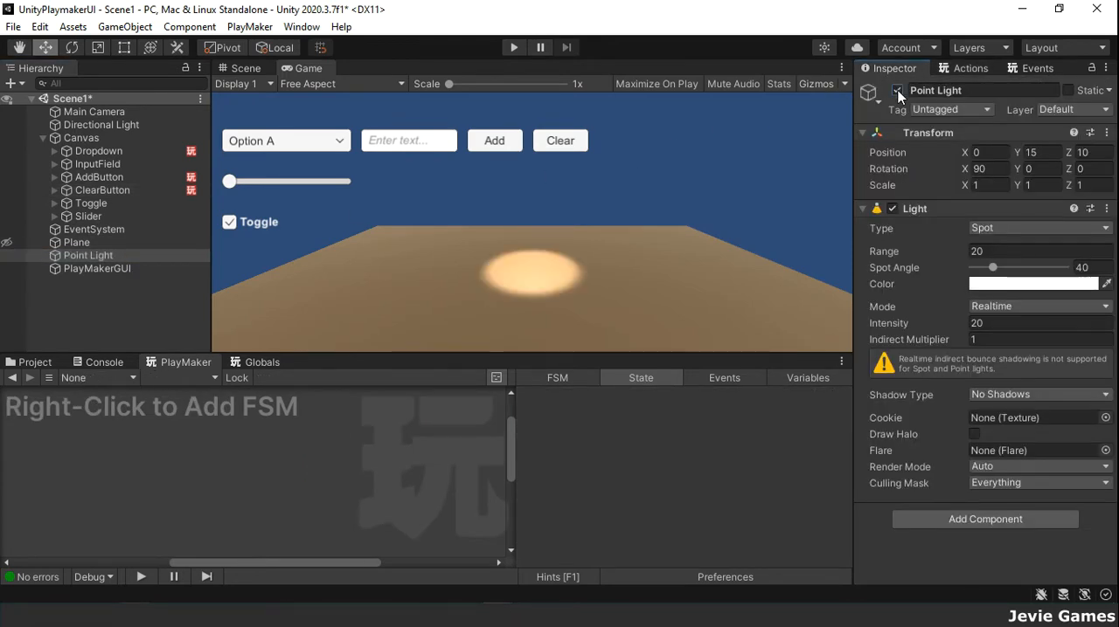
pyautogui.click(250, 69)
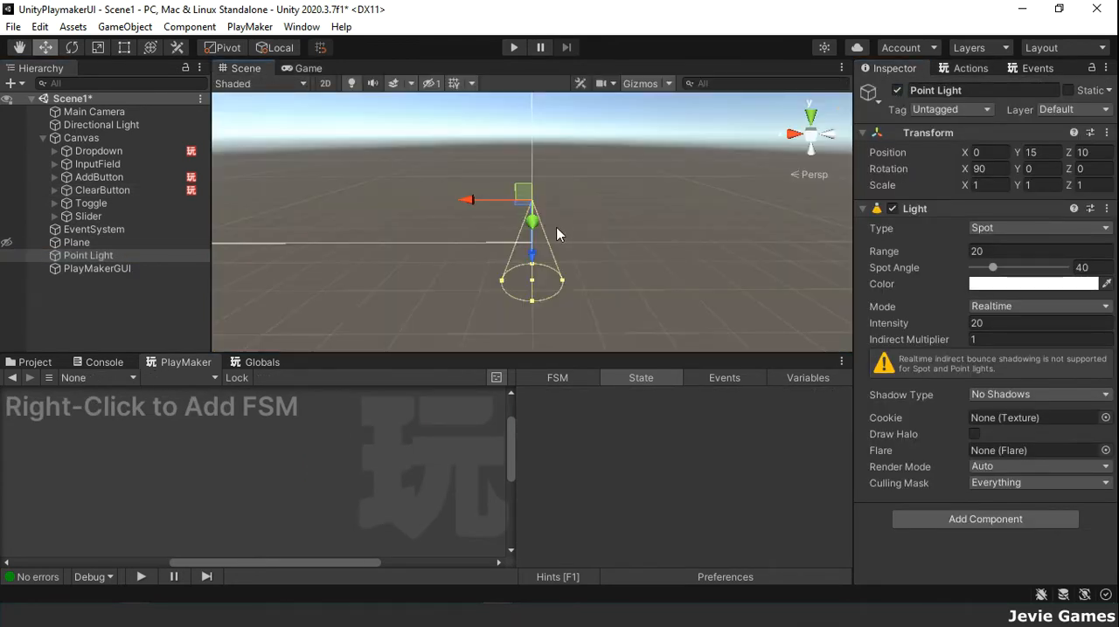
pyautogui.moveTo(532, 223)
pyautogui.mouseDown()
pyautogui.moveTo(531, 188)
pyautogui.moveTo(532, 241)
pyautogui.mouseUp()
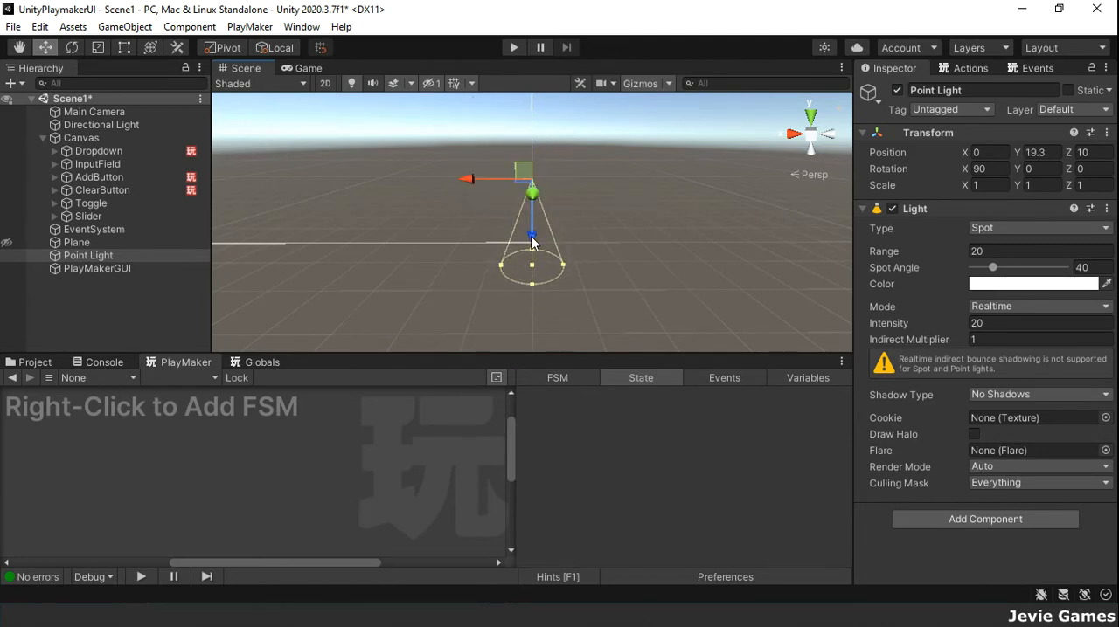
# Step: Deactivate the Directional Light object and view the scene as the game camera renders it
pyautogui.click(124, 124)
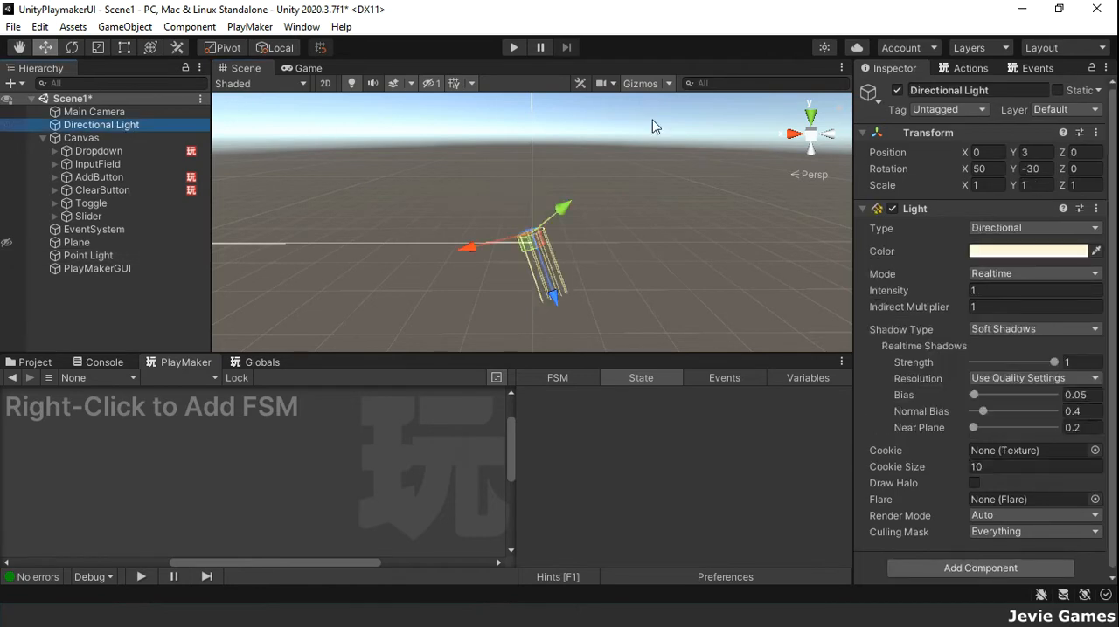
pyautogui.click(897, 90)
pyautogui.click(320, 67)
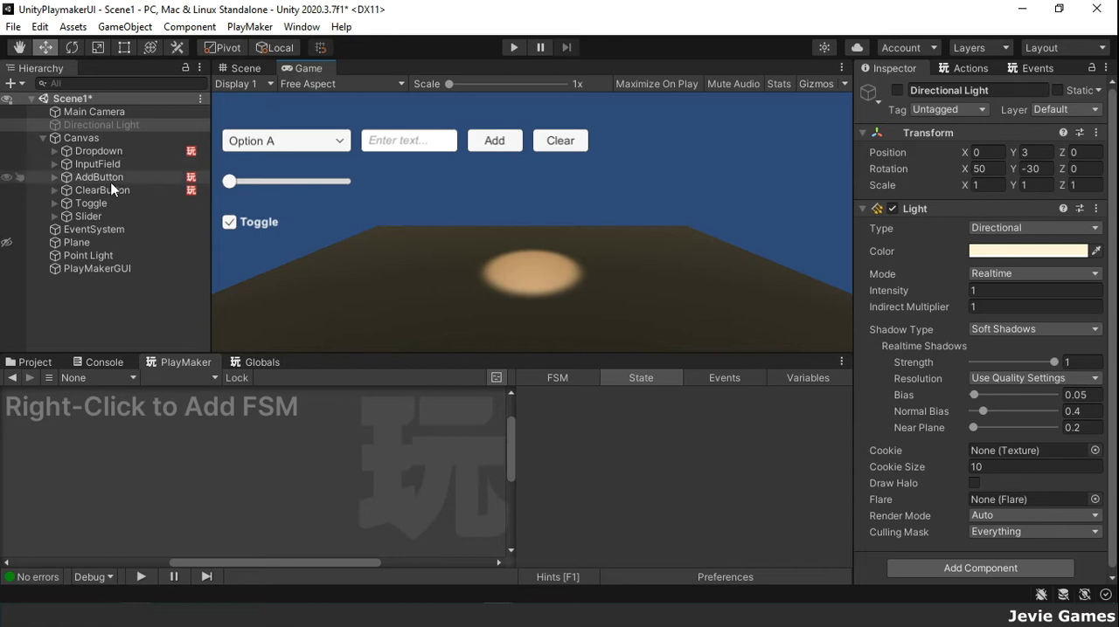
# Step: Add an FSM to the Toggle object and name its first state Start
pyautogui.click(89, 217)
pyautogui.click(112, 204)
pyautogui.rightClick(116, 445)
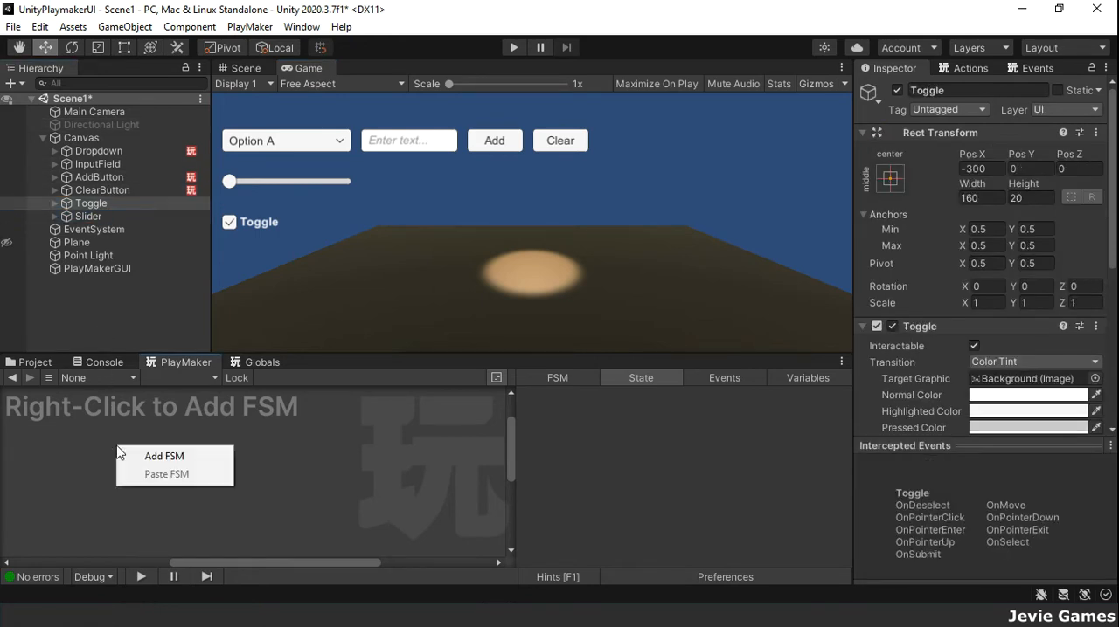
pyautogui.click(153, 454)
pyautogui.click(558, 397)
pyautogui.write('Start')
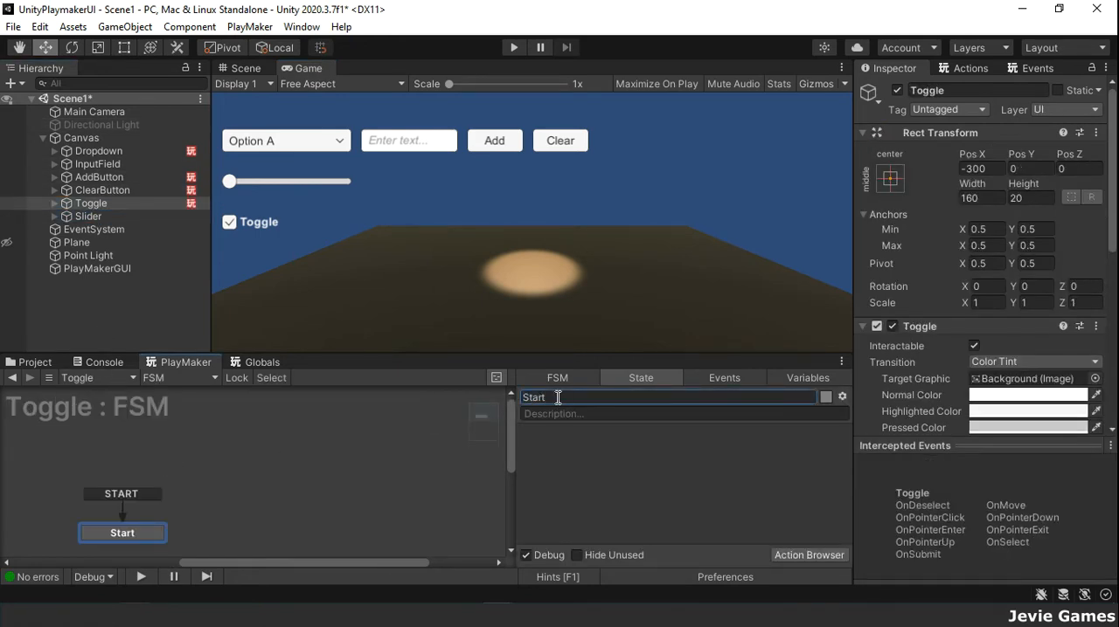
# Step: Add a state named Toggling to the Toggle FSM and arrange it above and to the right of Start
pyautogui.rightClick(276, 474)
pyautogui.click(398, 278)
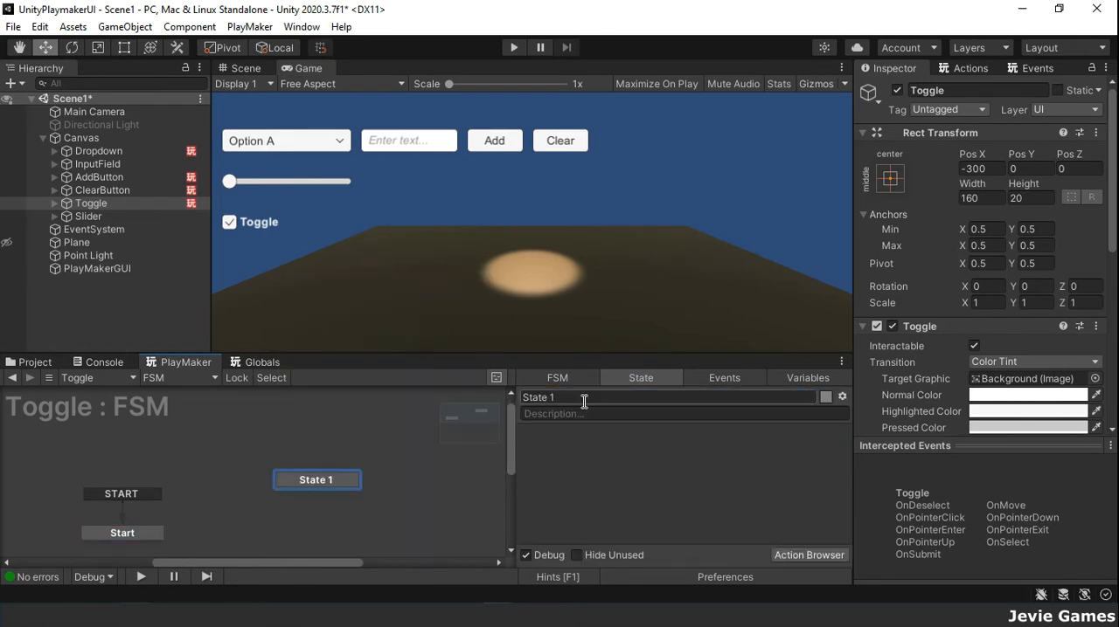
pyautogui.click(608, 403)
pyautogui.write('Toggling')
pyautogui.press('Return')
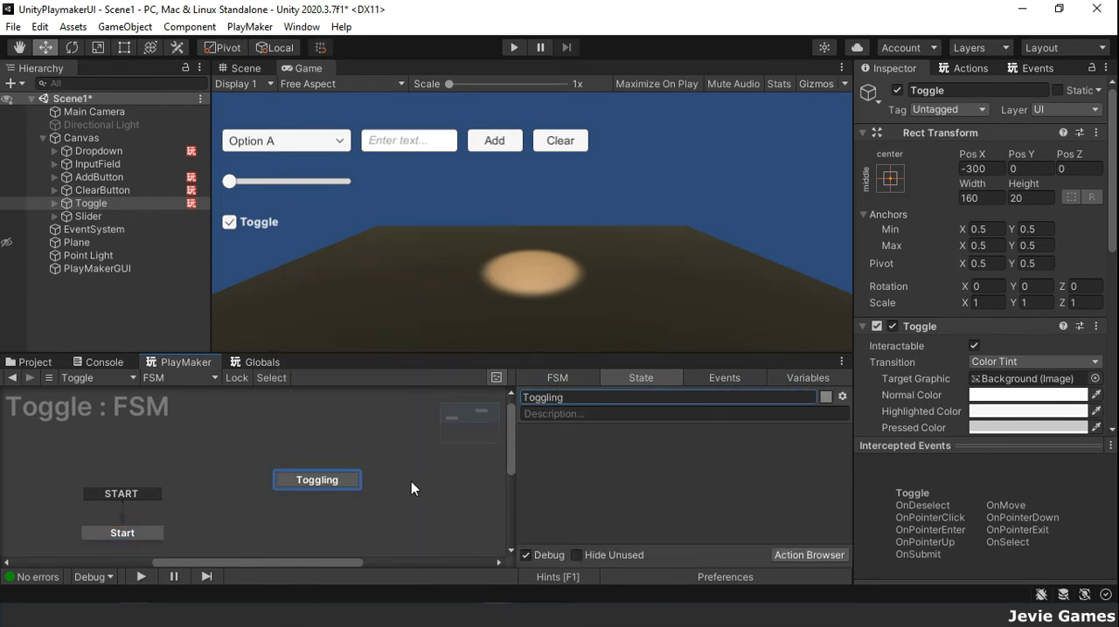
pyautogui.click(332, 482)
pyautogui.moveTo(332, 483); pyautogui.dragTo(317, 450)
pyautogui.moveTo(152, 536); pyautogui.dragTo(123, 502)
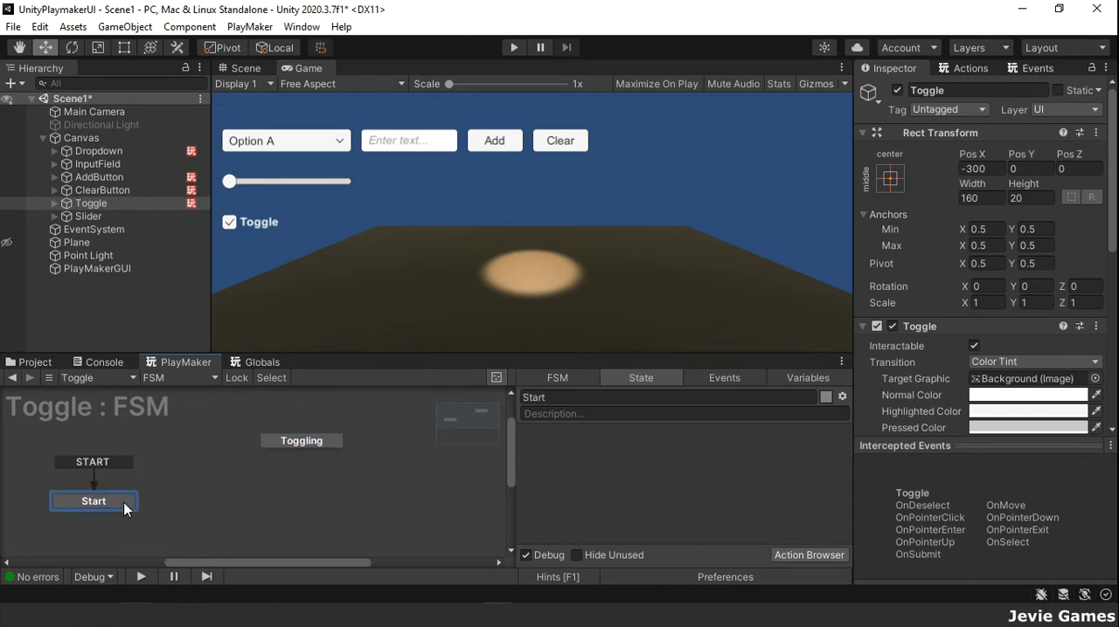
# Step: Give the Toggling state a global transition on the UI BOOL VALUE CHANGED event
pyautogui.click(297, 445)
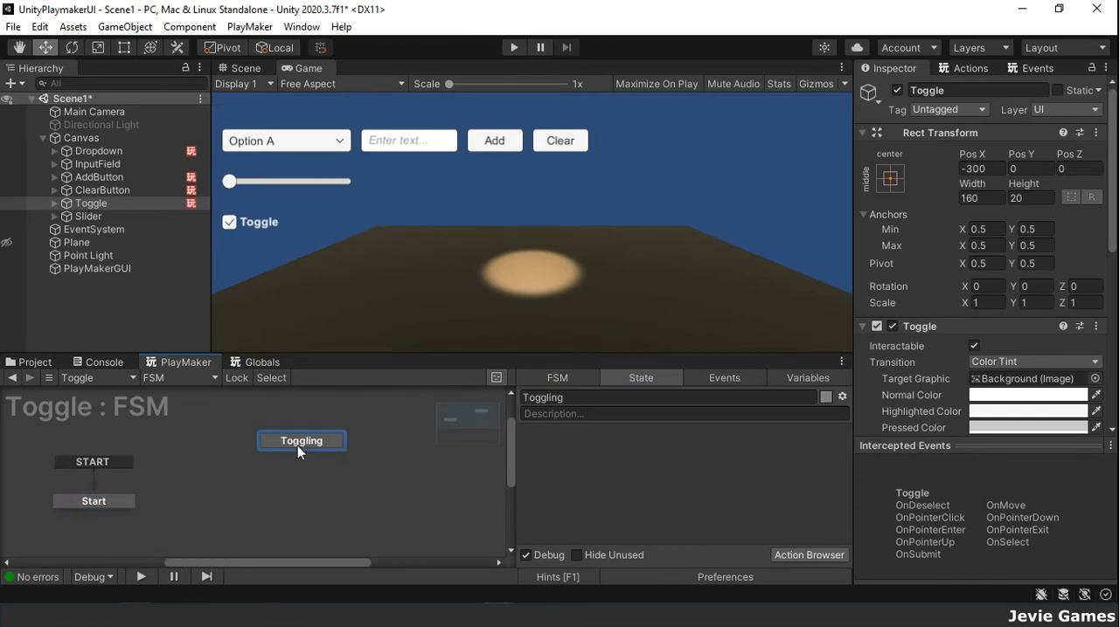
pyautogui.rightClick(297, 446)
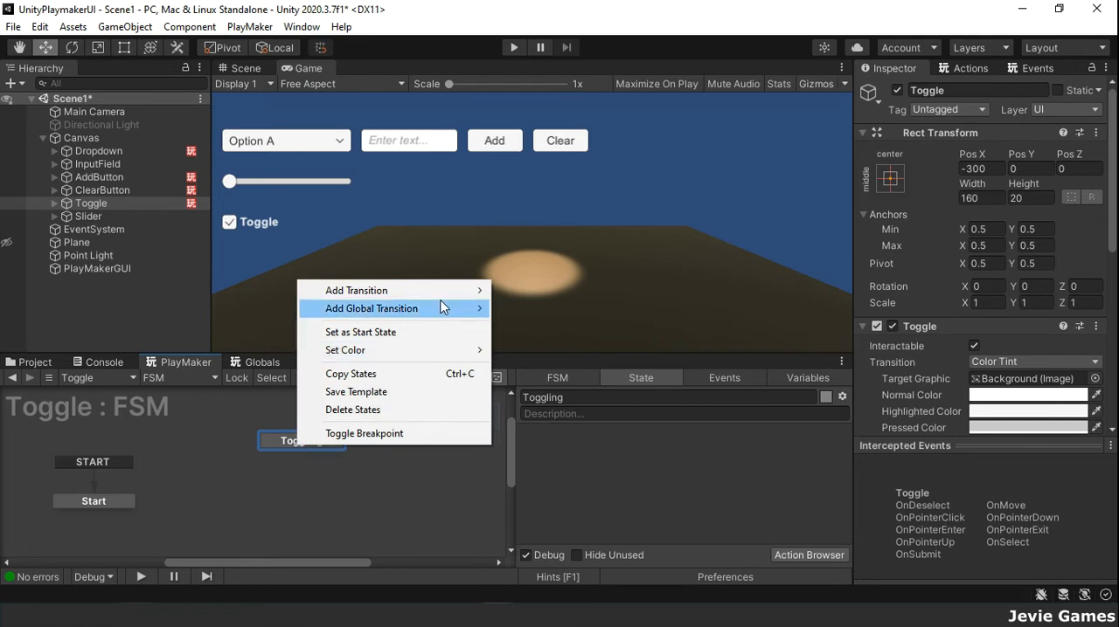
pyautogui.moveTo(451, 303)
pyautogui.moveTo(542, 345)
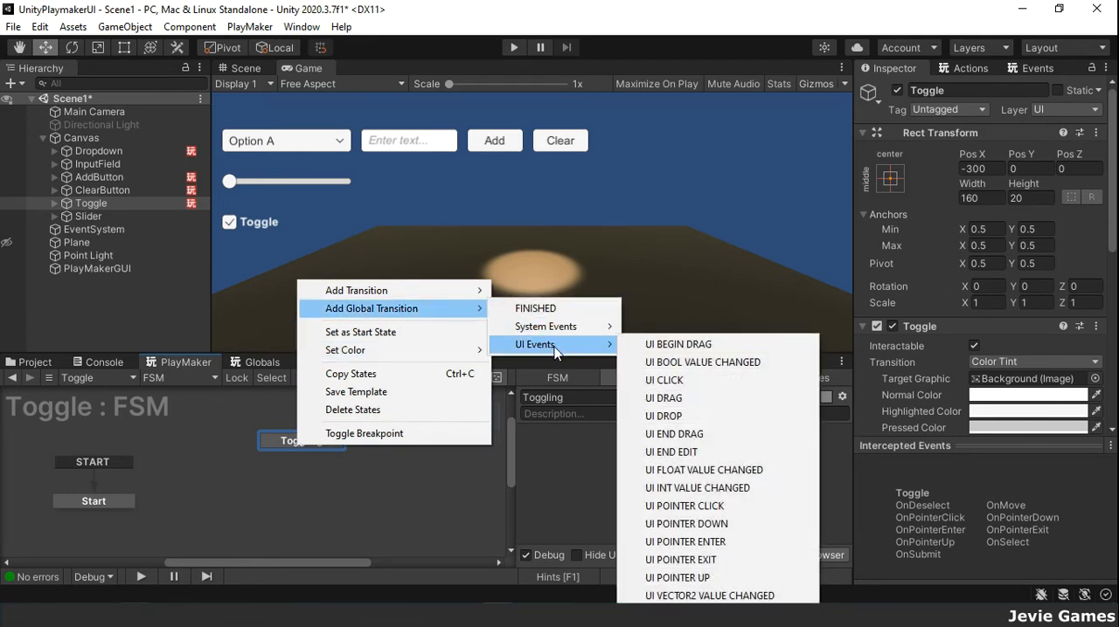
pyautogui.click(684, 363)
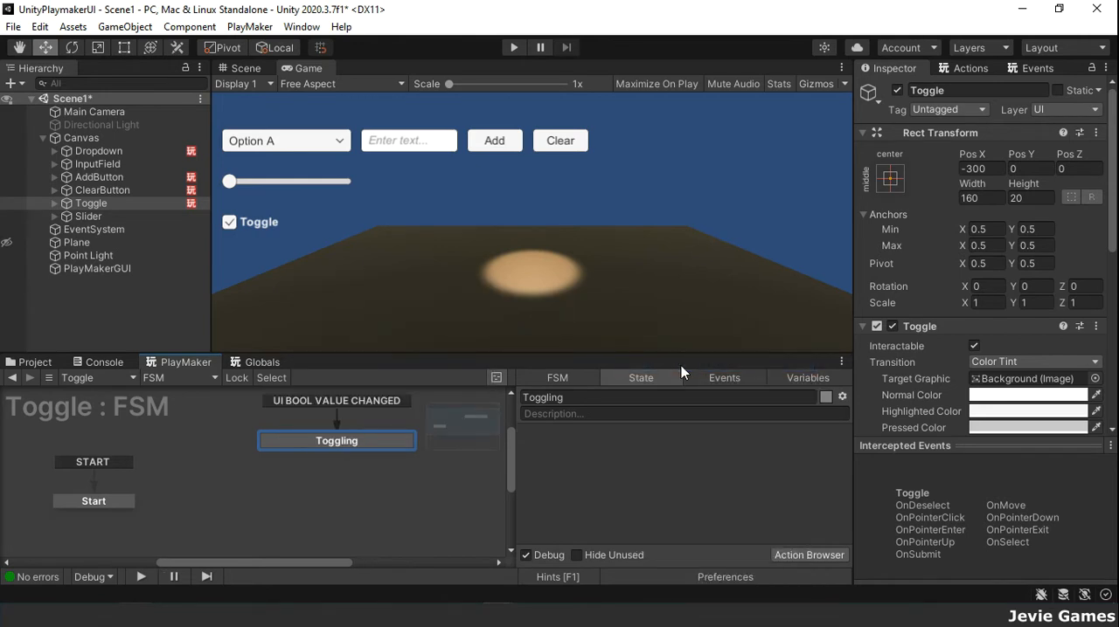
# Step: Find the UI Toggle Get Is On action and add it to the Toggling state
pyautogui.click(970, 69)
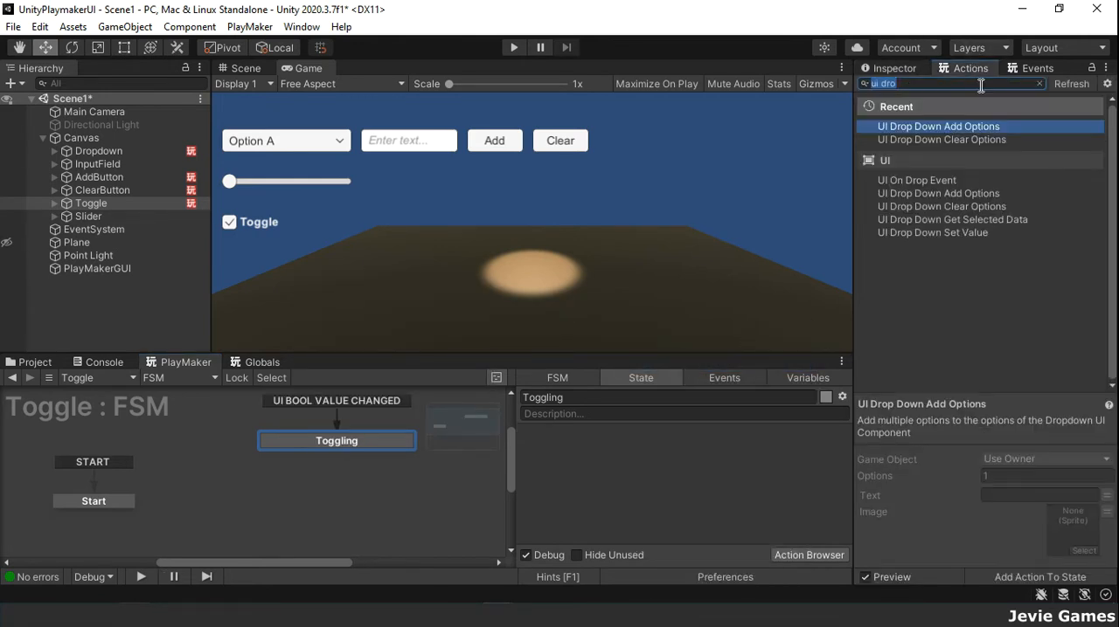
pyautogui.write('ui')
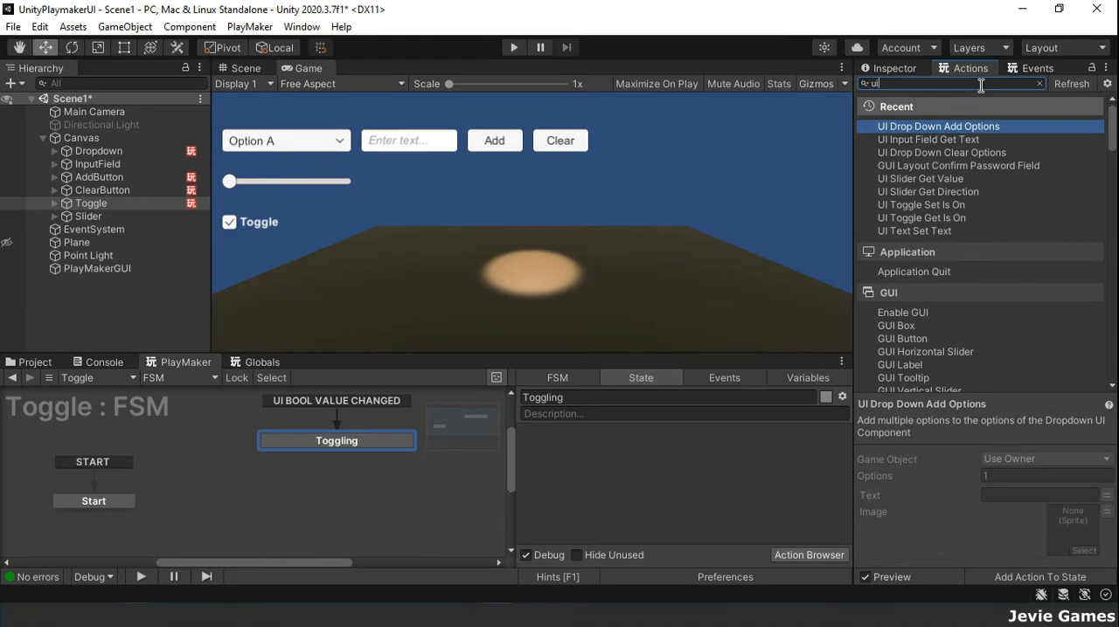
pyautogui.write(' tog')
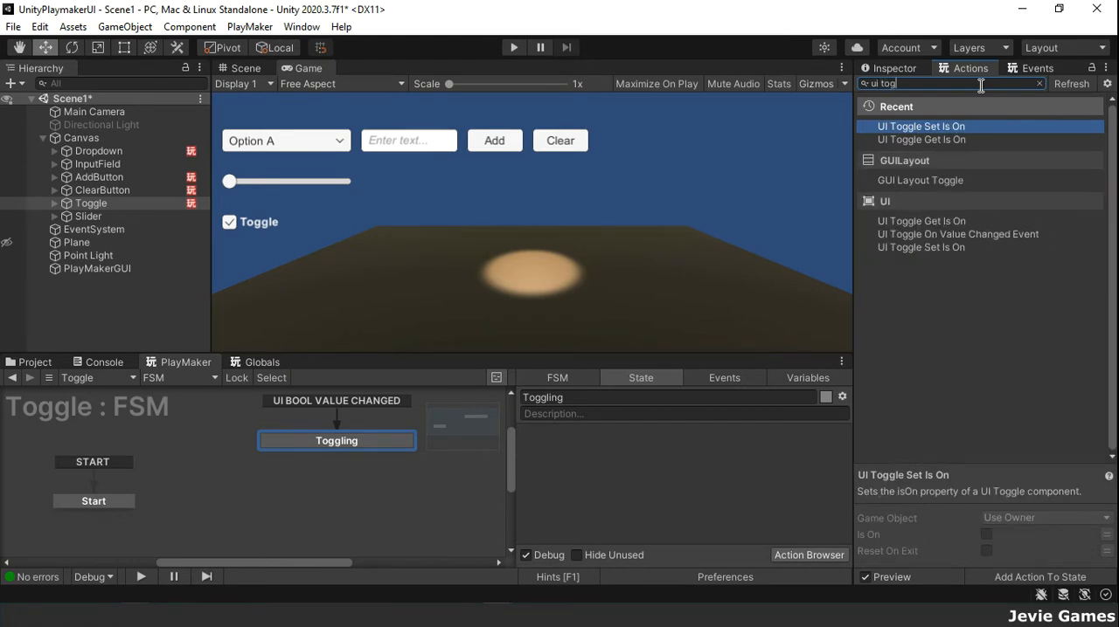
pyautogui.press('Down')
pyautogui.press('Return')
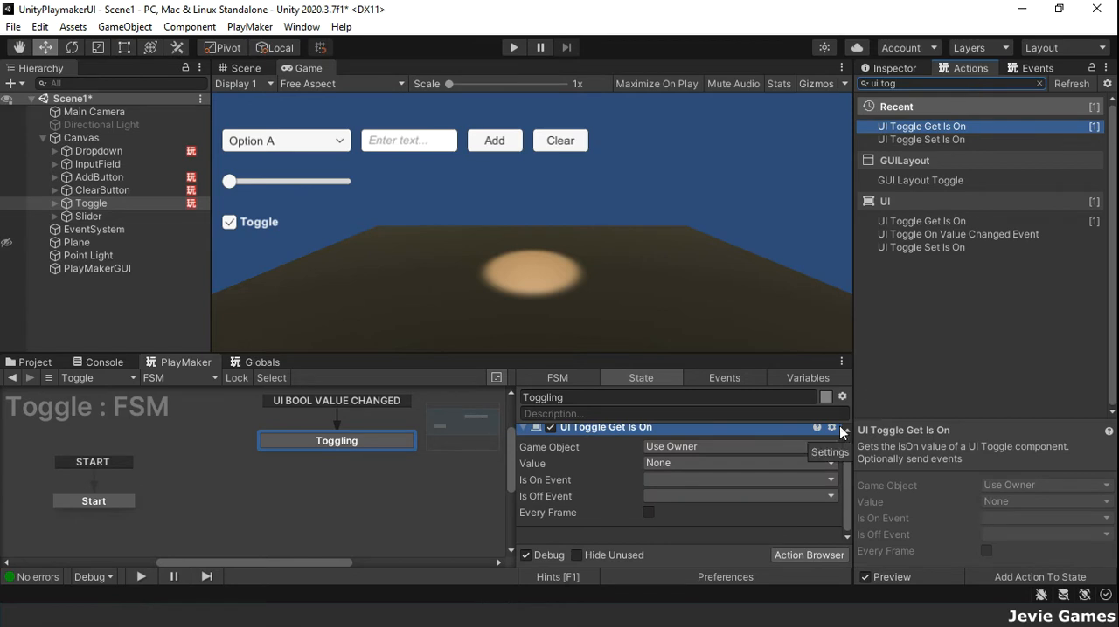
# Step: Set the action's Is On Event to a new event TOGGLE ON and add its transition to the Toggling state
pyautogui.click(739, 480)
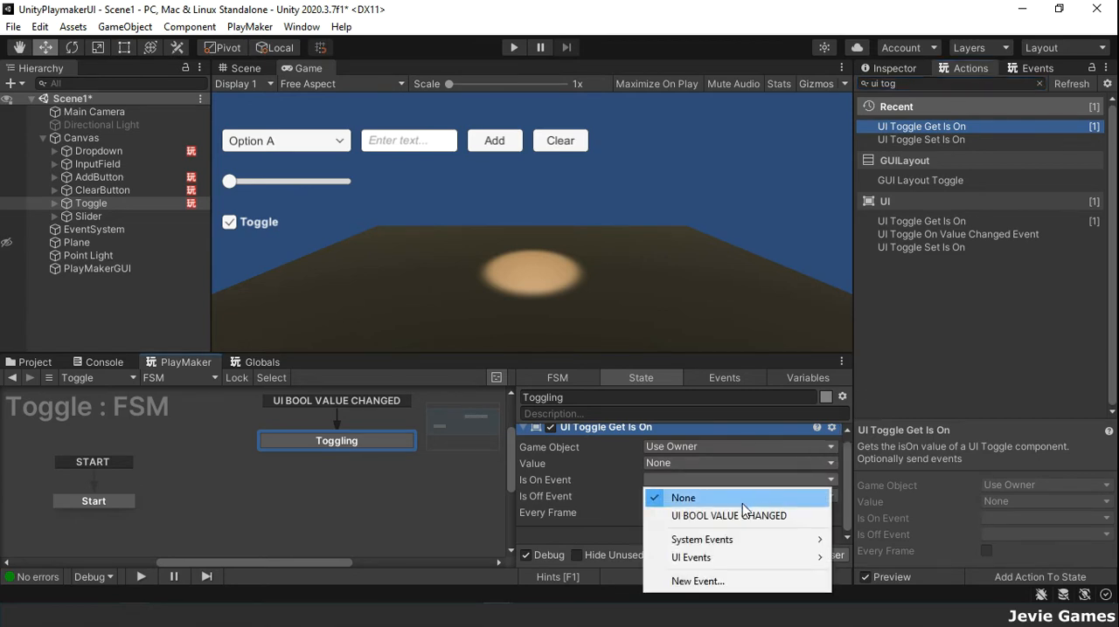
pyautogui.click(730, 580)
pyautogui.write('G')
pyautogui.press('BackSpace')
pyautogui.write('TOGGLE ON')
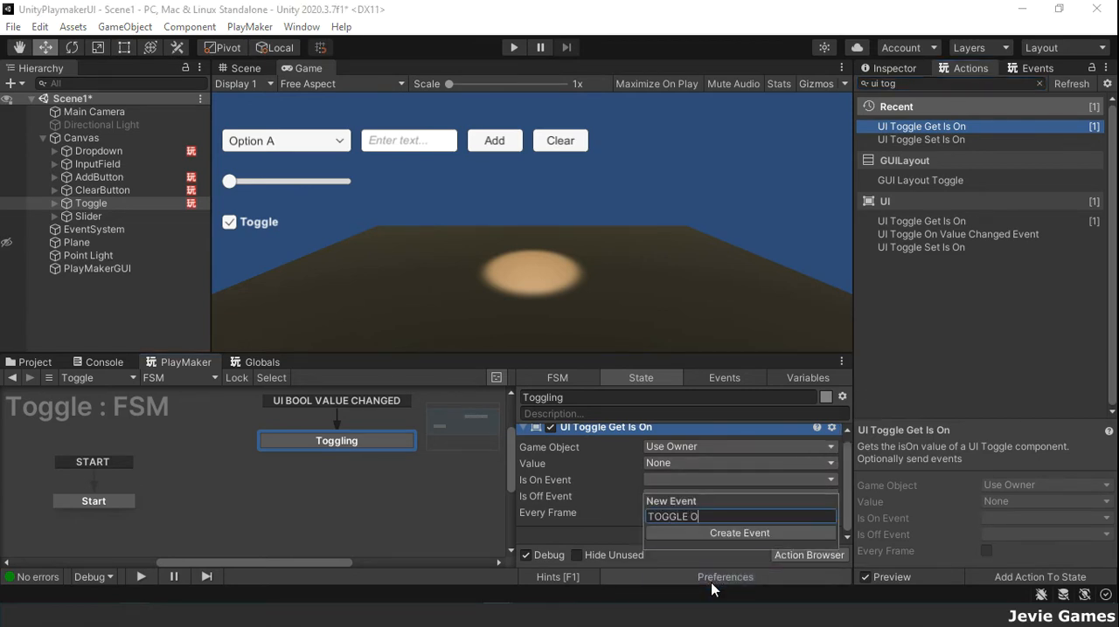
pyautogui.press('Return')
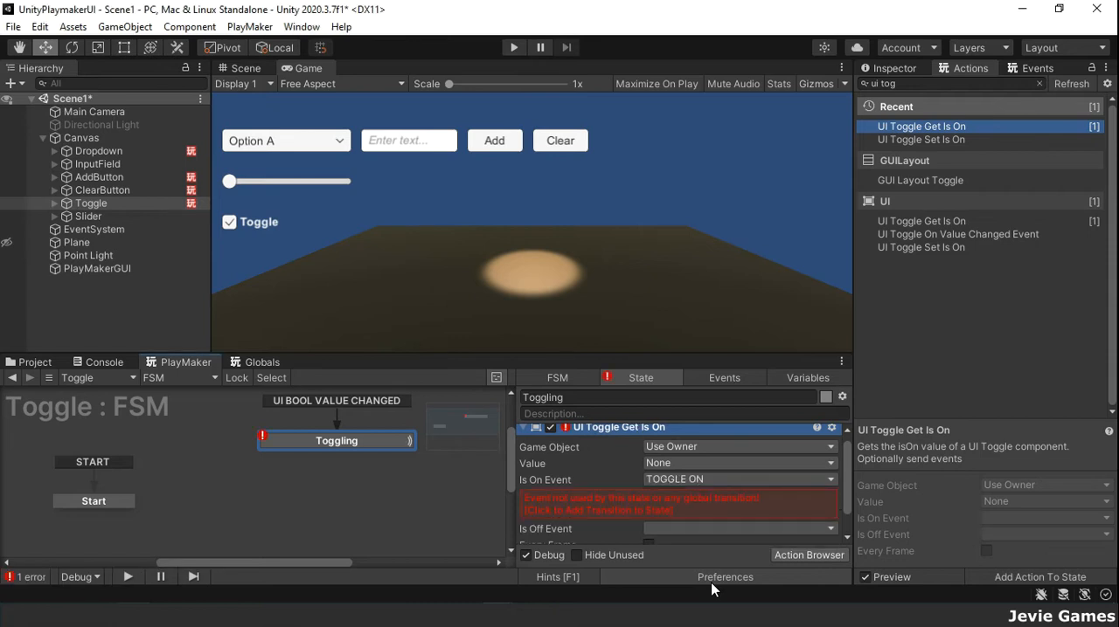
pyautogui.click(764, 503)
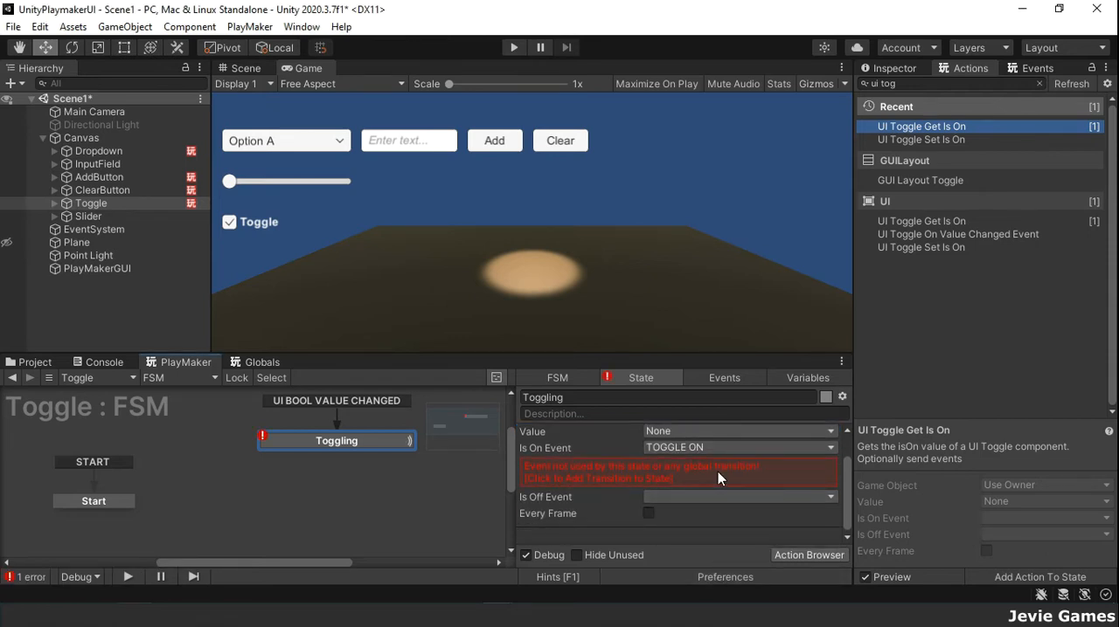
# Step: Set the action's Is Off Event to a new event TOGGLE OFF and add its transition to the Toggling state
pyautogui.click(724, 497)
pyautogui.click(722, 495)
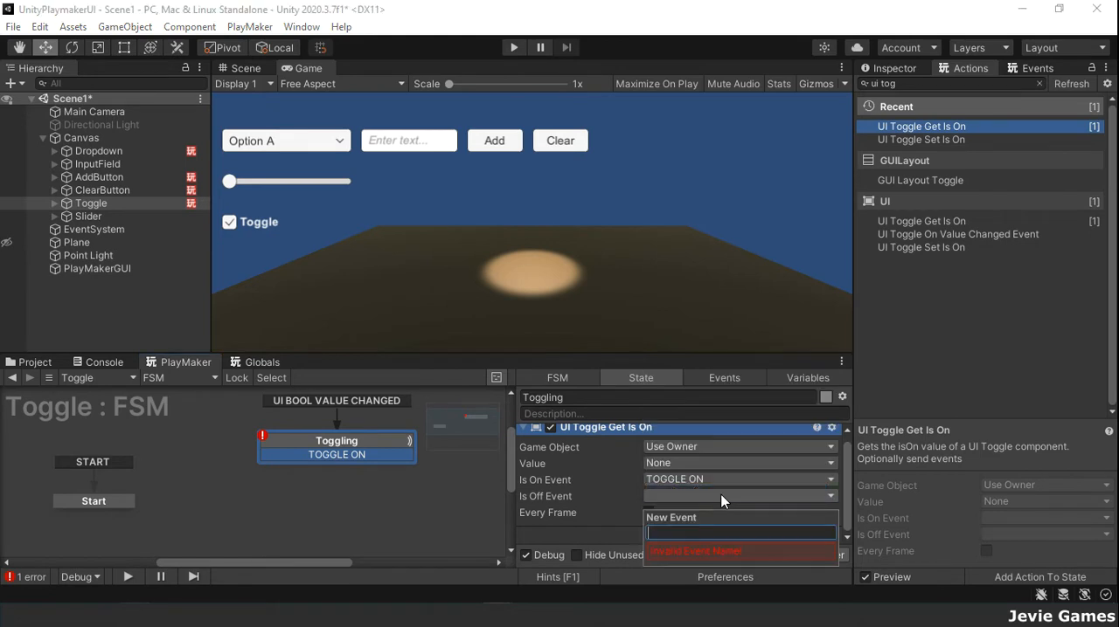
pyautogui.write('TOGGLE OFF')
pyautogui.press('Return')
pyautogui.click(699, 513)
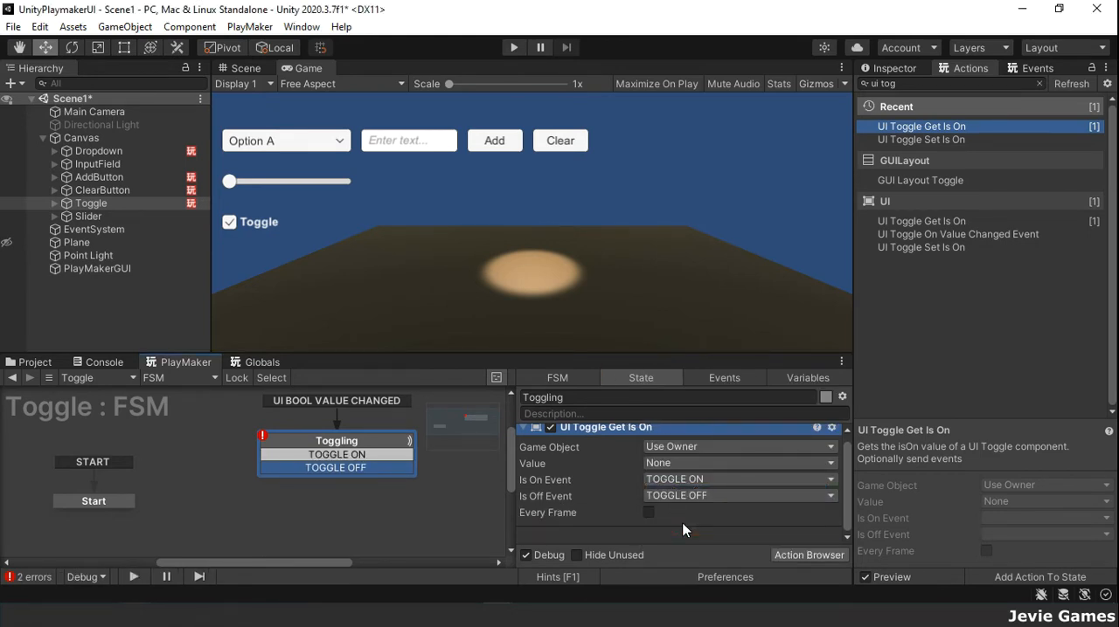
# Step: Add a state named Is On below Toggling and link the TOGGLE ON transition to it
pyautogui.rightClick(210, 514)
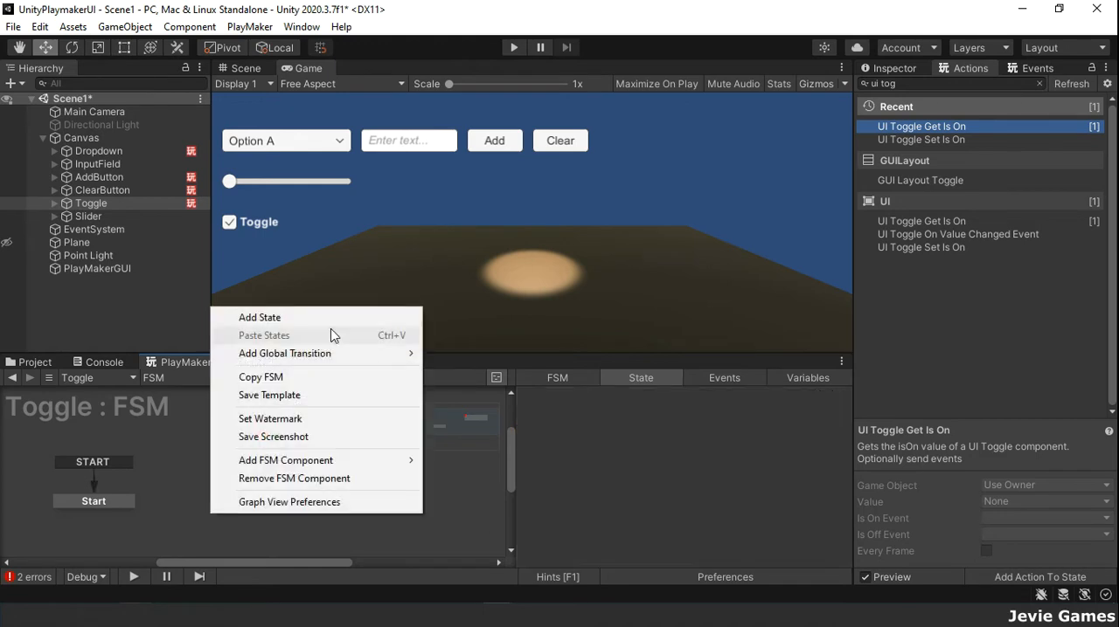
pyautogui.click(360, 316)
pyautogui.click(604, 397)
pyautogui.write('Is On')
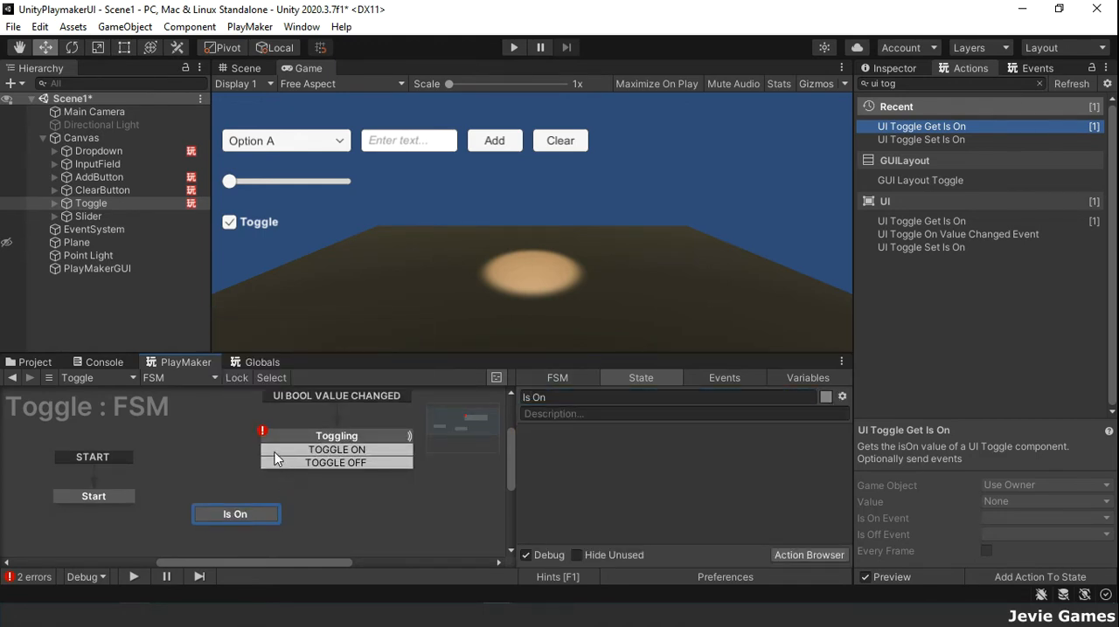
pyautogui.moveTo(278, 450); pyautogui.dragTo(233, 510)
# Step: Add a state named Is Off beside Is On and link the TOGGLE OFF transition to it
pyautogui.rightClick(365, 509)
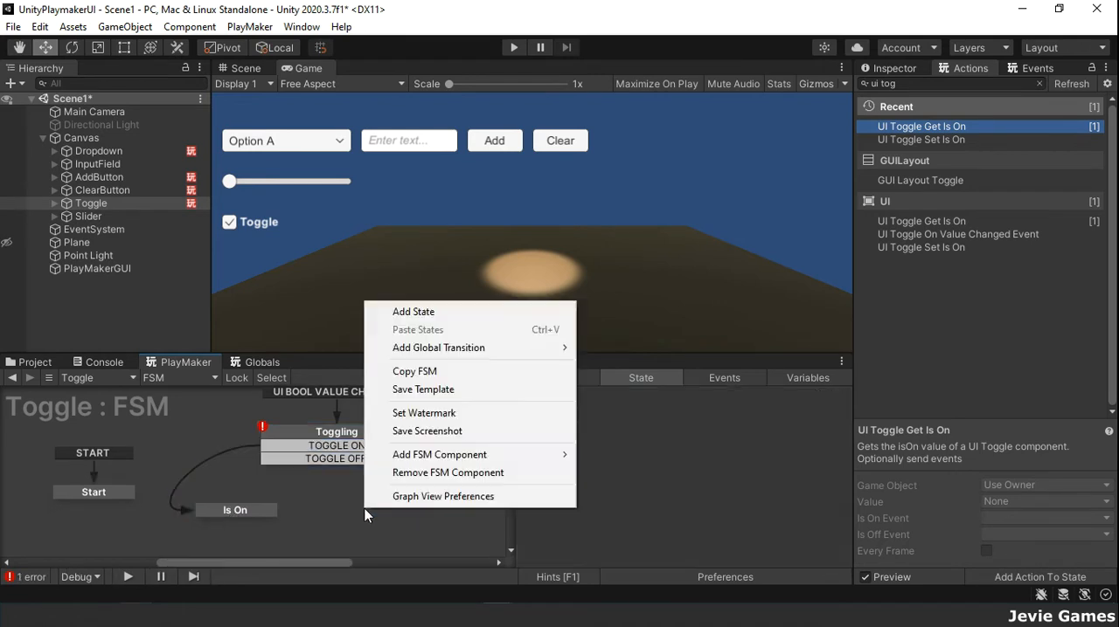
pyautogui.click(512, 313)
pyautogui.click(617, 400)
pyautogui.write('Is Off')
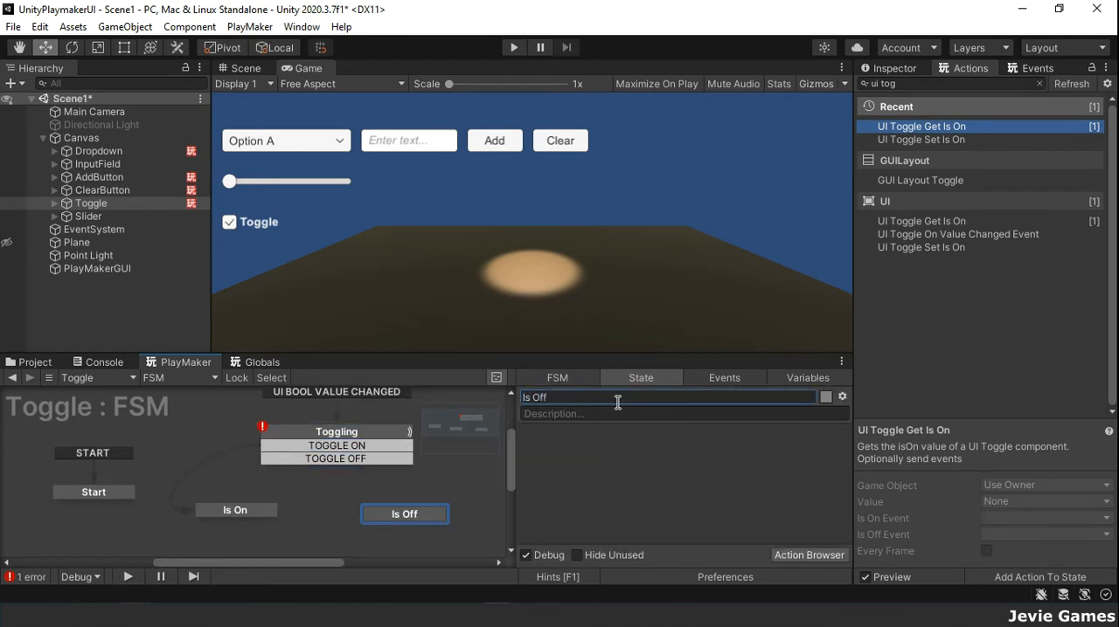
pyautogui.moveTo(404, 465); pyautogui.dragTo(439, 521)
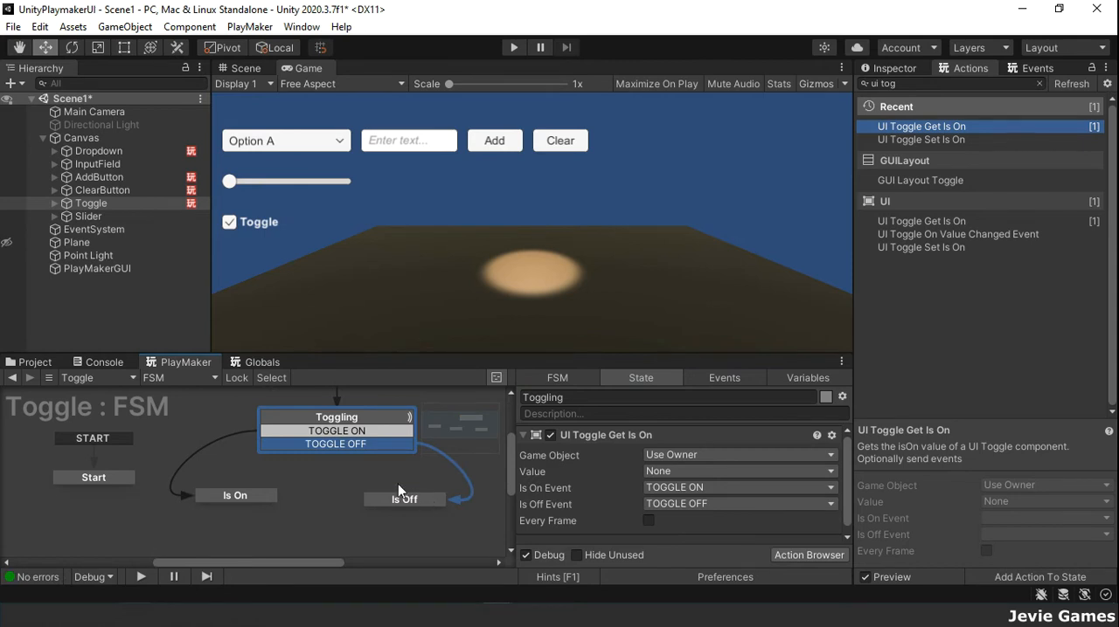
# Step: Find the Activate Game Object action and add it to the Is On state
pyautogui.click(231, 498)
pyautogui.click(918, 82)
pyautogui.press('BackSpace')
pyautogui.press('BackSpace')
pyautogui.press('BackSpace')
pyautogui.press('BackSpace')
pyautogui.press('BackSpace')
pyautogui.press('BackSpace')
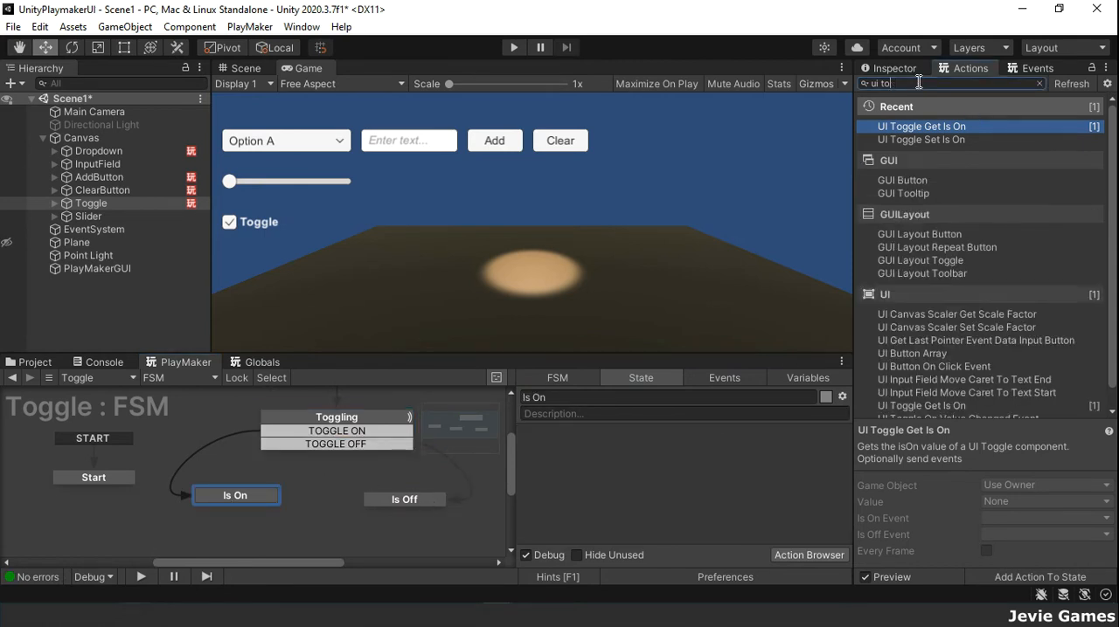
pyautogui.write('gam')
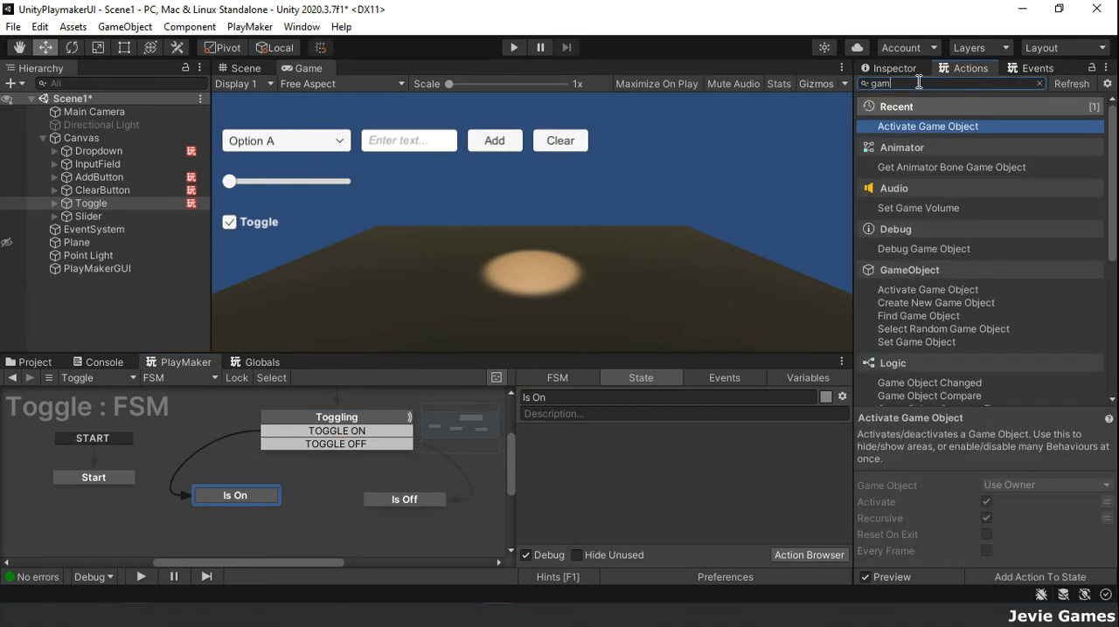
pyautogui.press('Return')
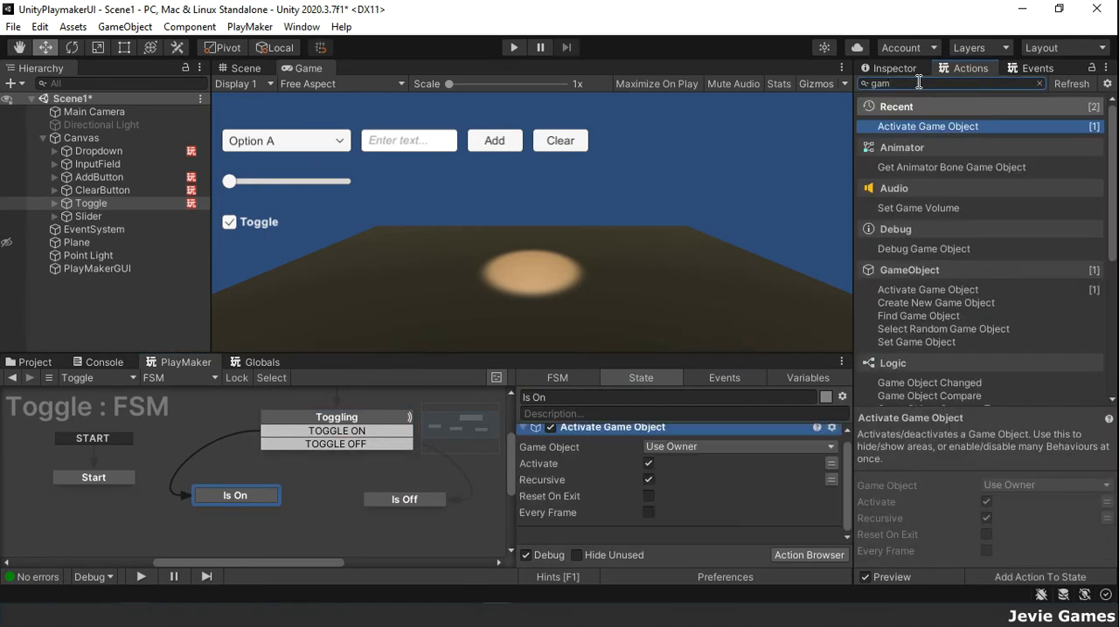
# Step: Add an Activate Game Object action to the Is Off state and turn off its Activate option
pyautogui.click(419, 497)
pyautogui.doubleClick(958, 127)
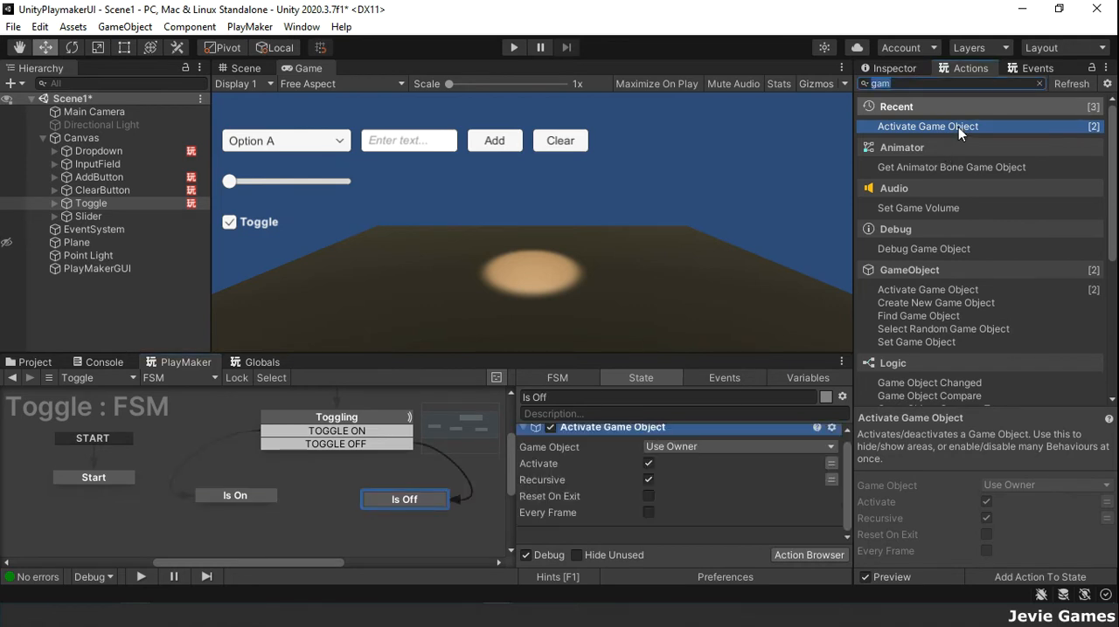
pyautogui.click(647, 467)
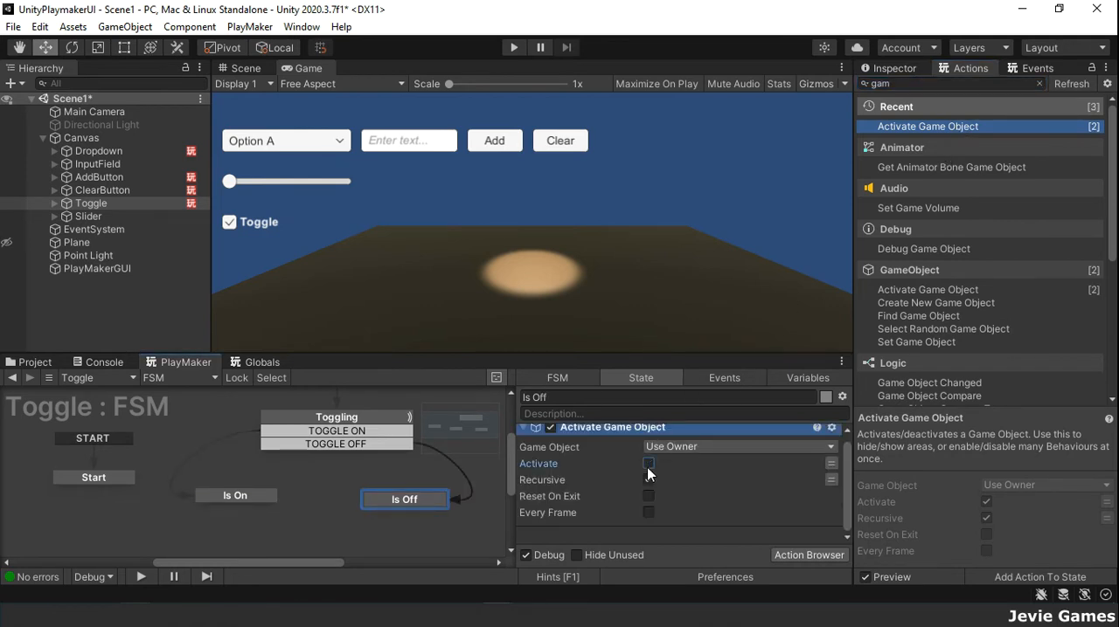
# Step: Make the Is On state's Activate Game Object action target the Point Light as its specified game object
pyautogui.click(262, 496)
pyautogui.click(738, 455)
pyautogui.click(723, 491)
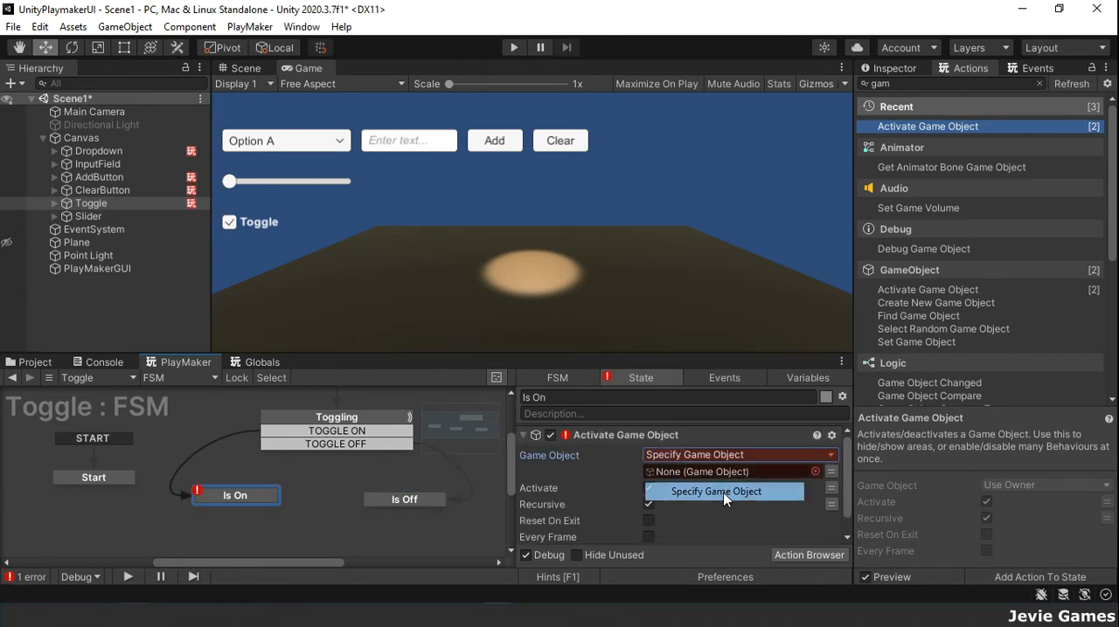
pyautogui.moveTo(105, 254); pyautogui.dragTo(671, 479)
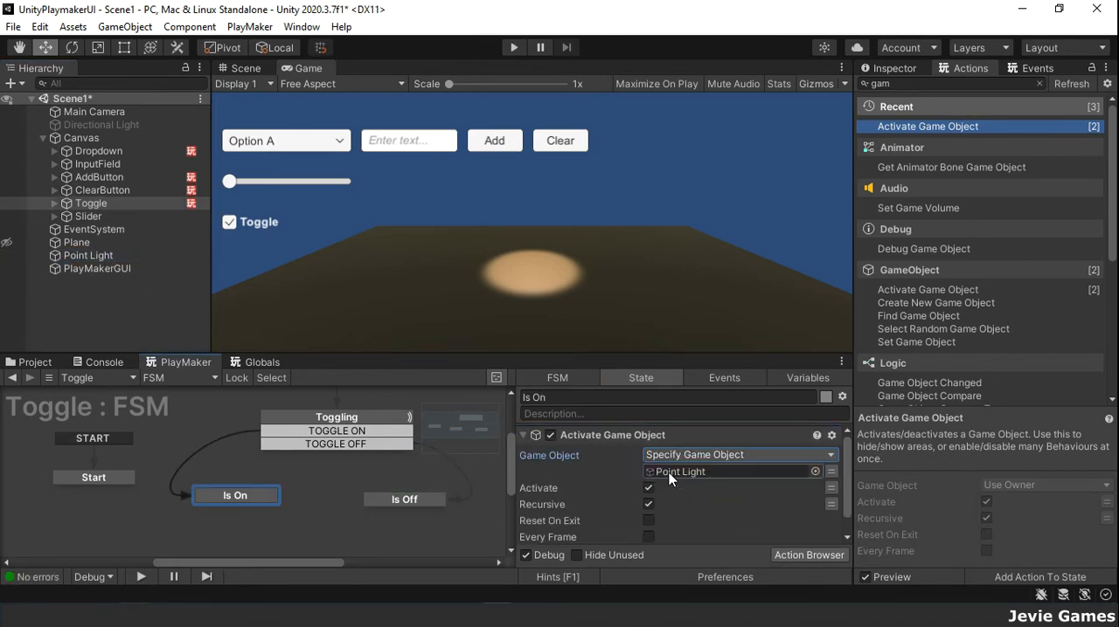
pyautogui.click(649, 504)
# Step: Make the Is Off state's Activate Game Object action target the Point Light as its specified game object
pyautogui.click(404, 499)
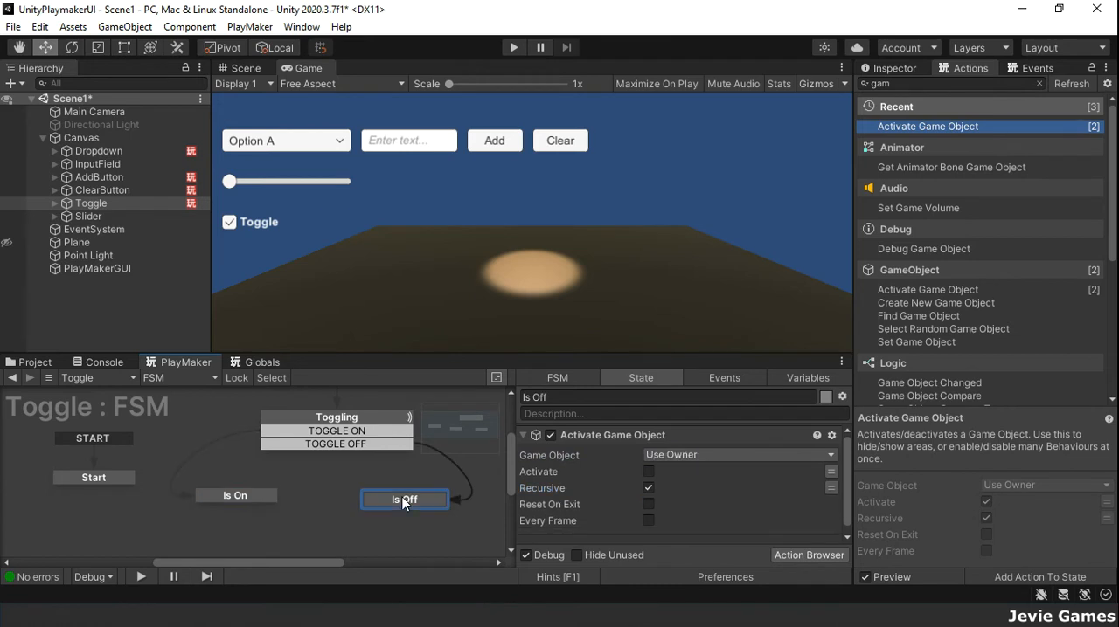
pyautogui.click(663, 456)
pyautogui.click(689, 489)
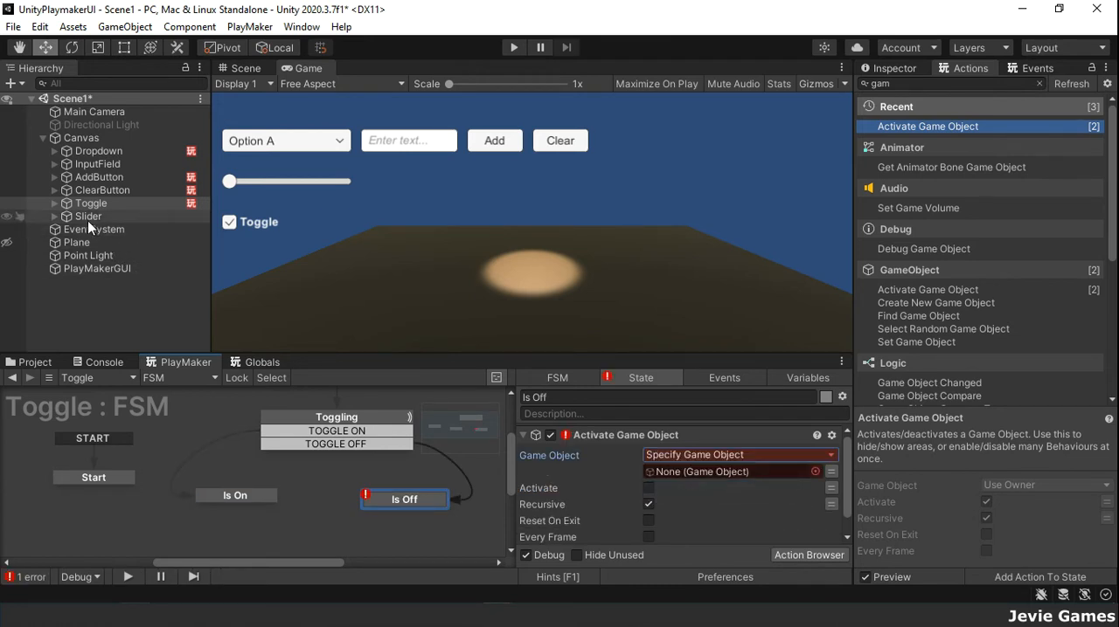
pyautogui.moveTo(92, 256); pyautogui.dragTo(699, 473)
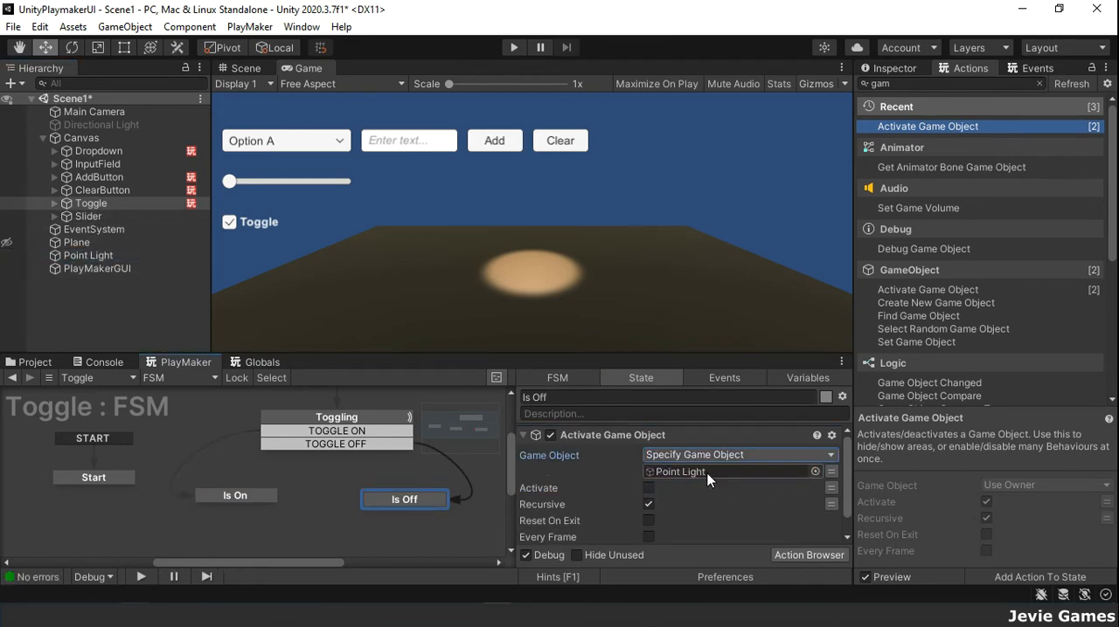
# Step: Turn off Recursive in the Is Off state's Activate Game Object action and play-test the Toggle by switching it on and off repeatedly
pyautogui.click(649, 504)
pyautogui.click(513, 47)
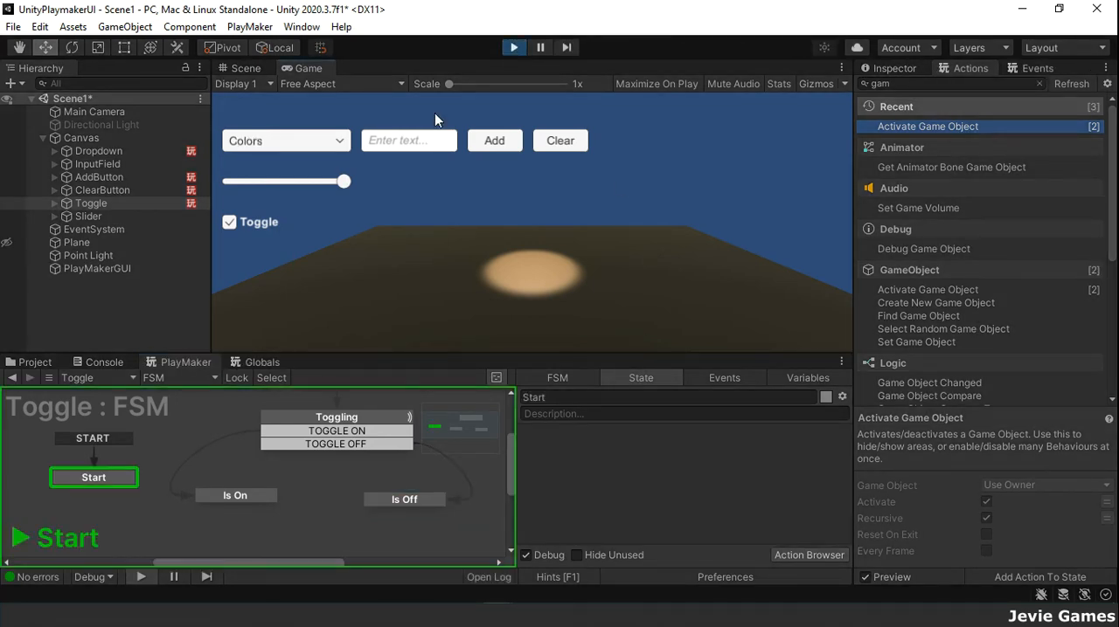
pyautogui.click(230, 224)
pyautogui.click(230, 225)
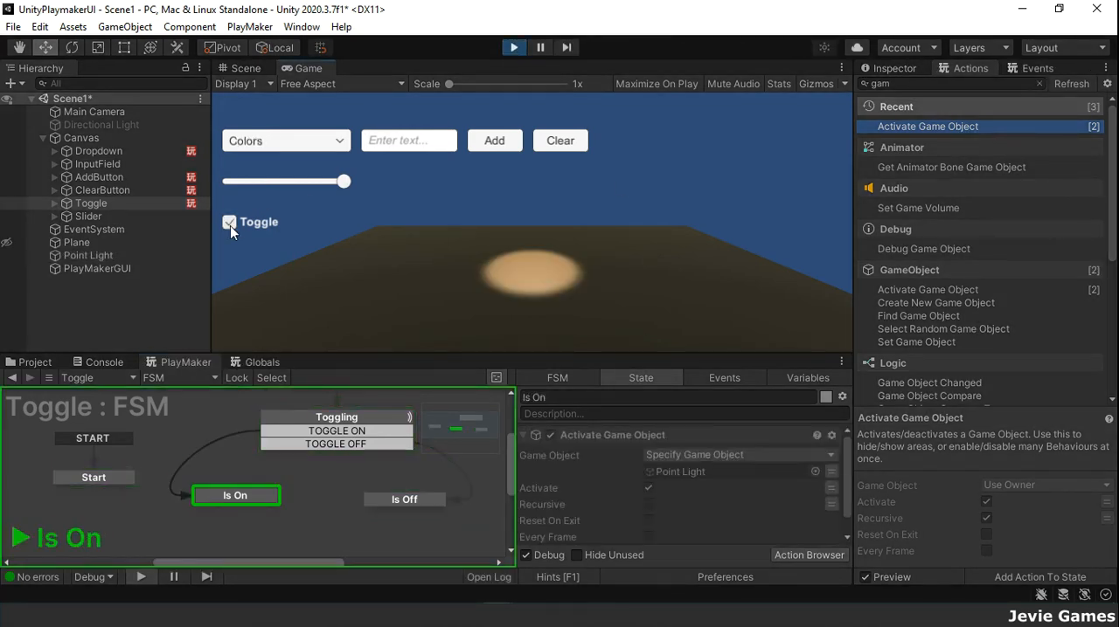
pyautogui.click(230, 225)
pyautogui.click(230, 225)
pyautogui.click(230, 224)
pyautogui.click(230, 225)
pyautogui.click(514, 48)
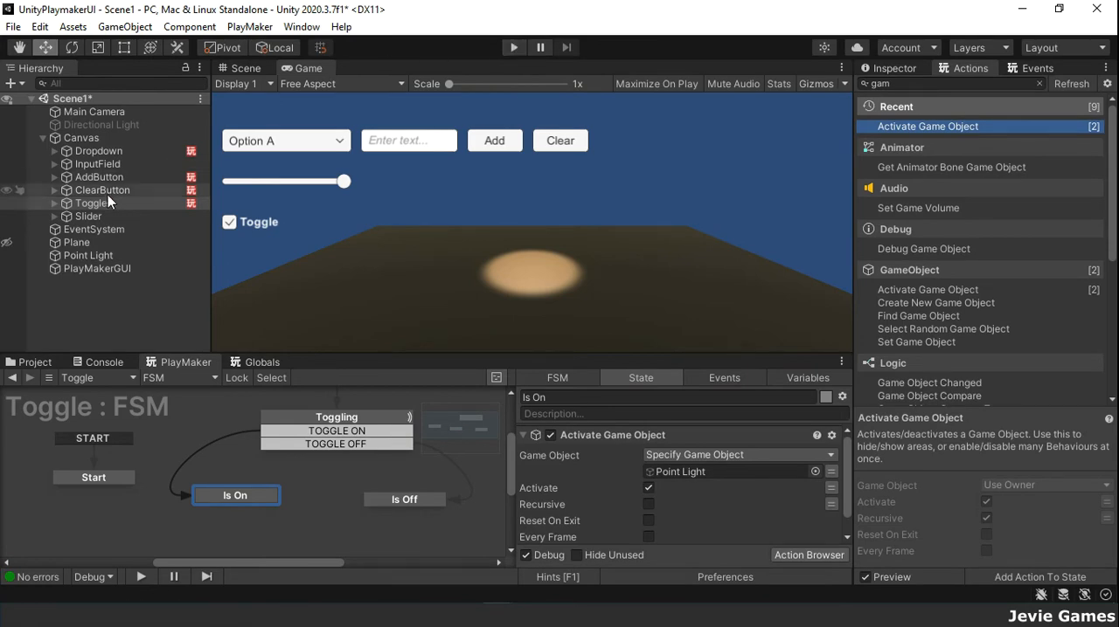
# Step: Set the Slider's Max Value to 100 and lower its Value to the minimum
pyautogui.click(83, 217)
pyautogui.click(891, 68)
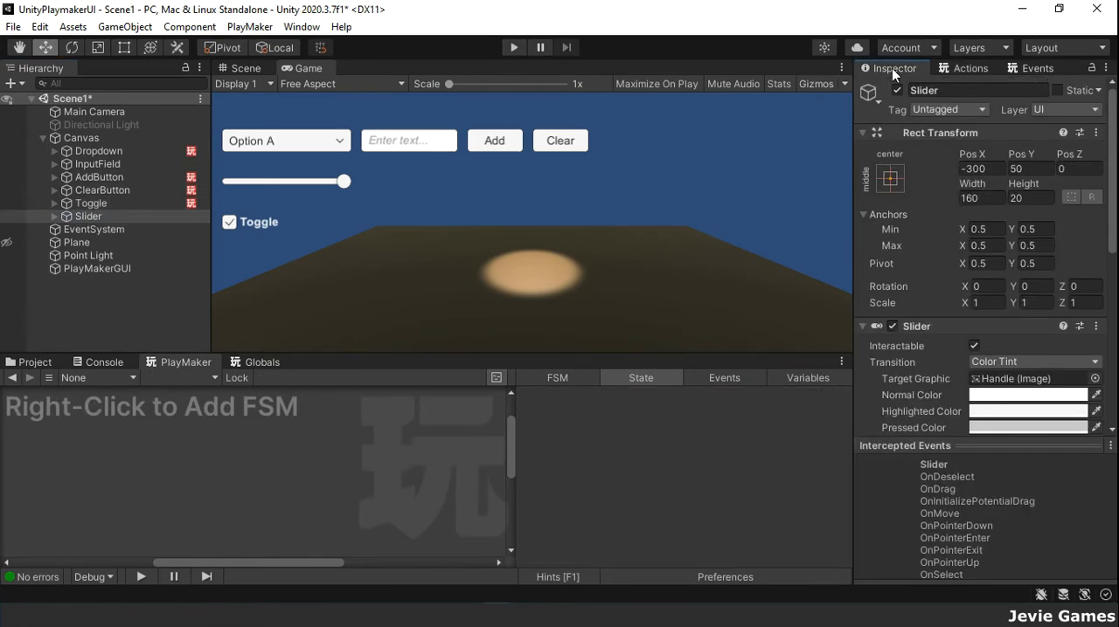
pyautogui.scroll(-10, 997, 260)
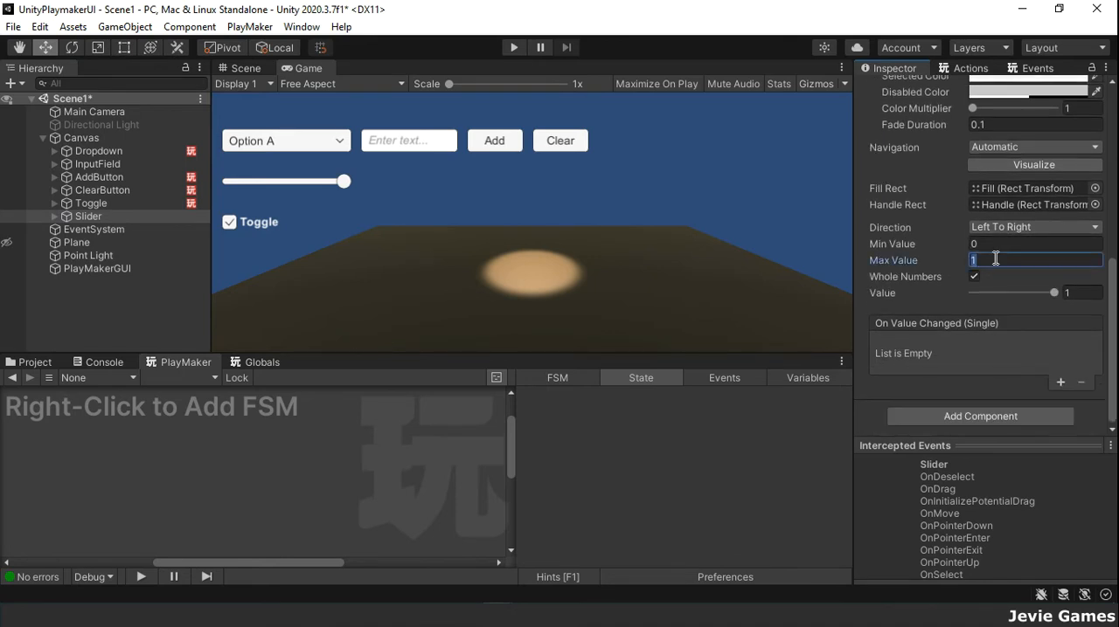
pyautogui.write('100')
pyautogui.click(972, 293)
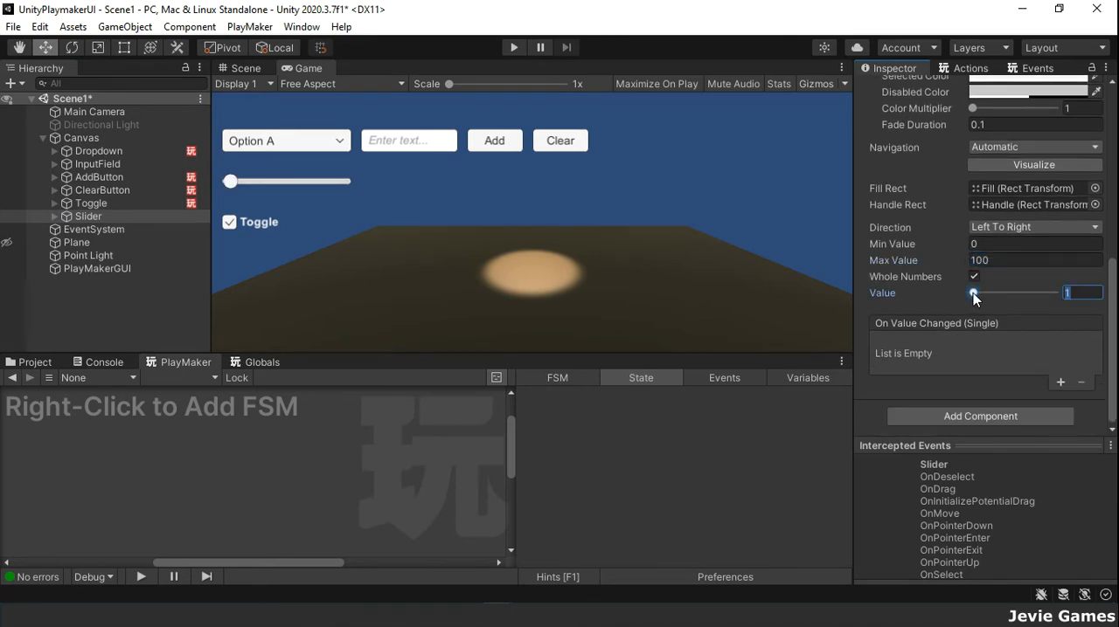
pyautogui.moveTo(972, 293)
pyautogui.mouseDown()
pyautogui.moveTo(1055, 292)
pyautogui.moveTo(970, 297)
pyautogui.mouseUp()
pyautogui.click(974, 277)
# Step: Reduce the Point Light's Spot Angle to 26
pyautogui.click(127, 257)
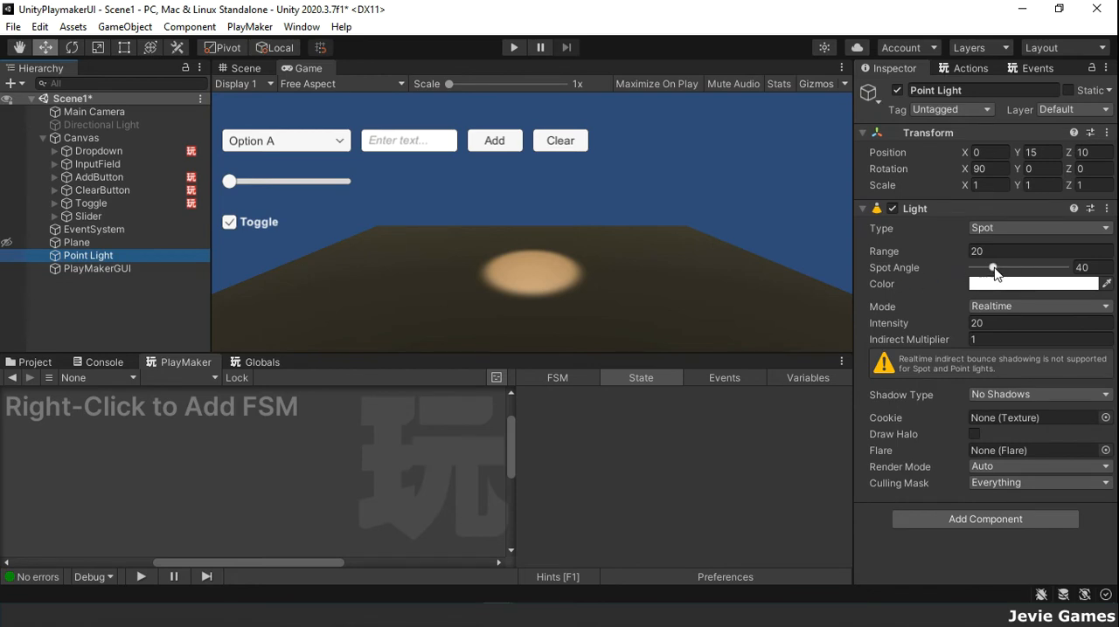
pyautogui.moveTo(993, 273)
pyautogui.mouseDown()
pyautogui.moveTo(1089, 278)
pyautogui.moveTo(988, 281)
pyautogui.mouseUp()
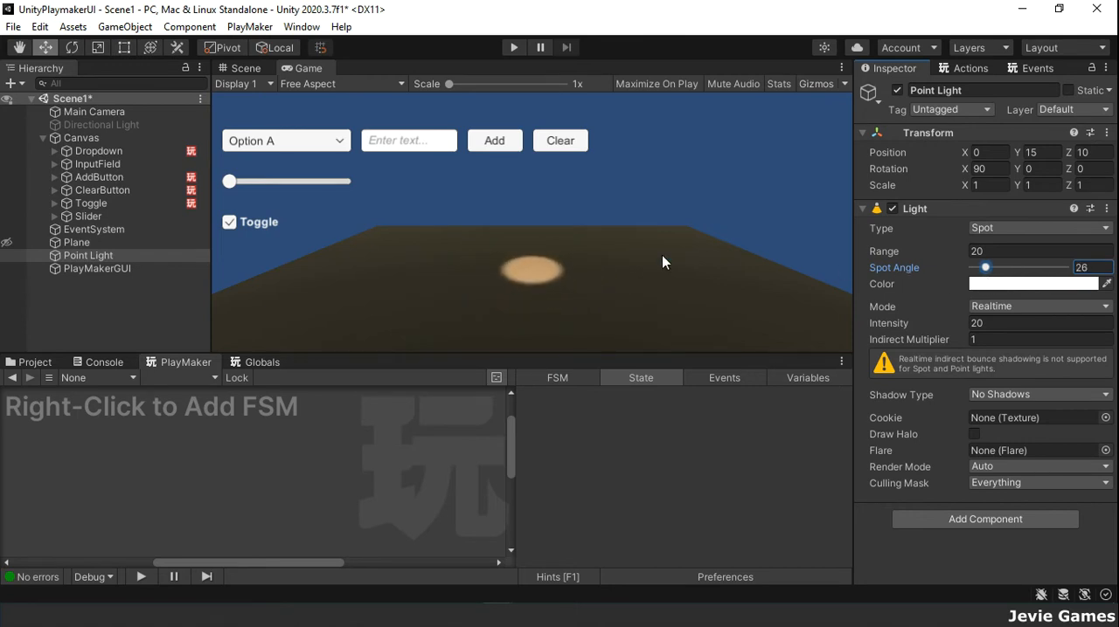
# Step: Set the Slider's Min Value to 20
pyautogui.click(88, 216)
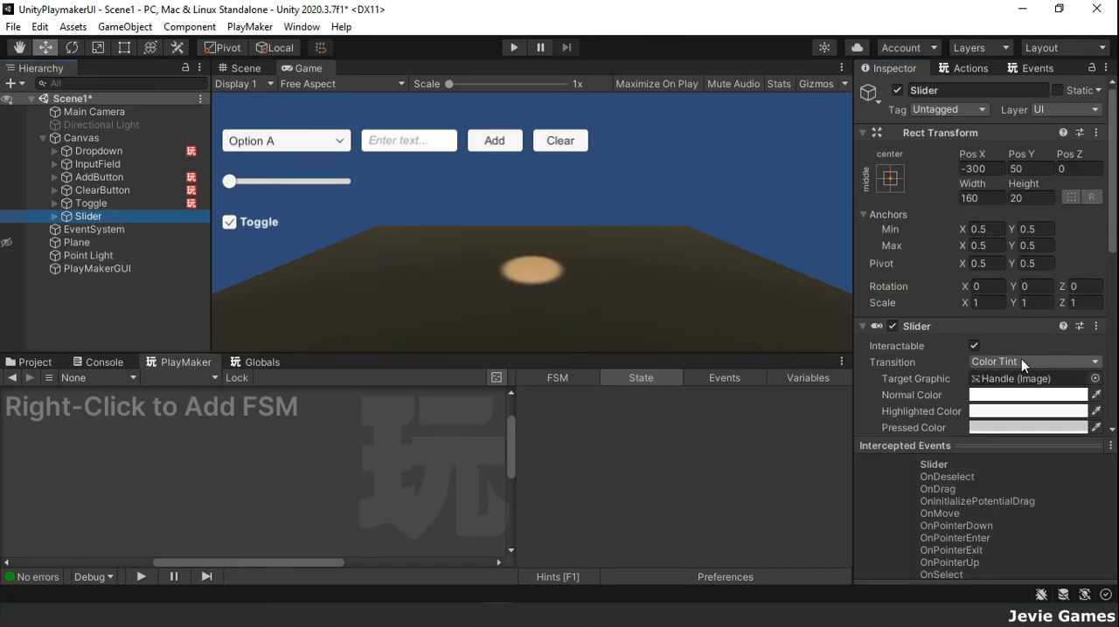
pyautogui.scroll(-8, 1020, 365)
pyautogui.scroll(-1, 1021, 359)
pyautogui.click(990, 245)
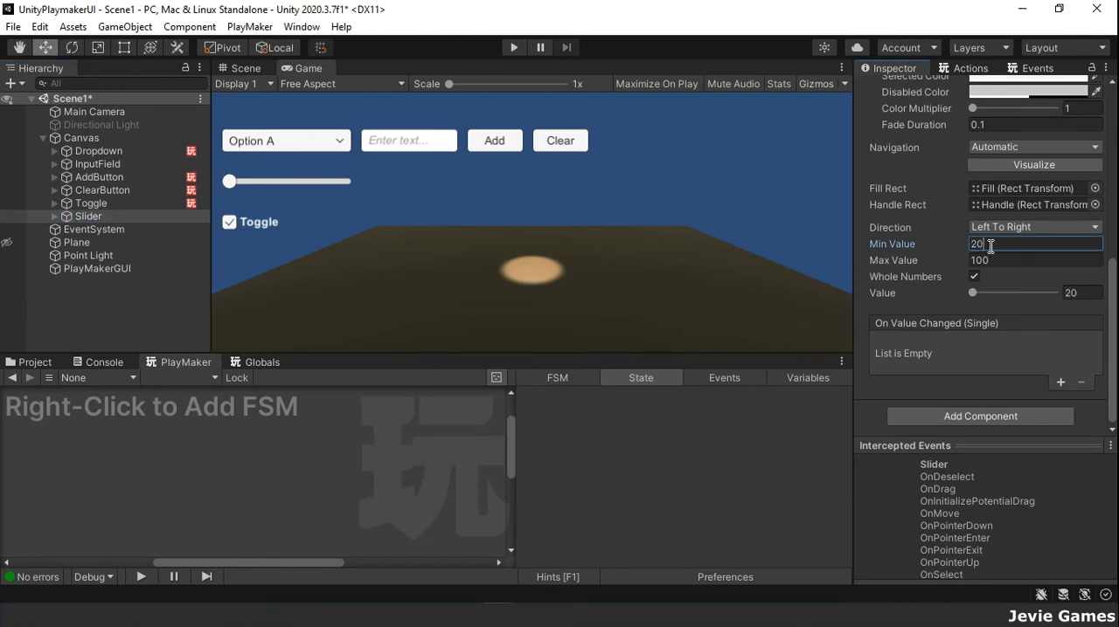
pyautogui.write('20')
pyautogui.click(1003, 261)
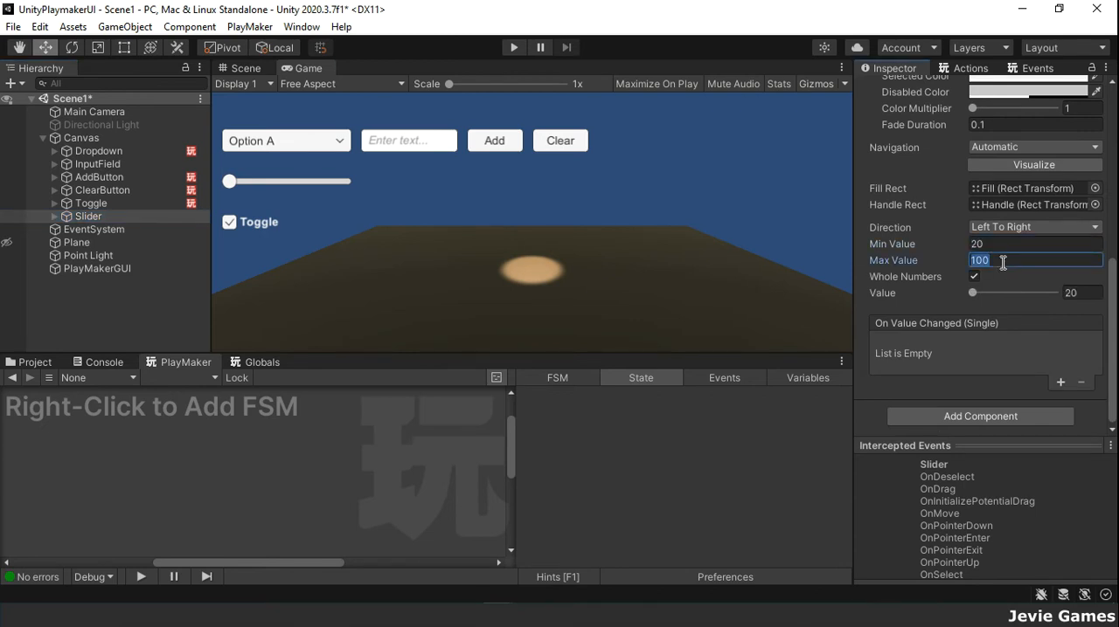
# Step: Add an FSM to the Slider and name its first state Start
pyautogui.rightClick(139, 460)
pyautogui.click(179, 471)
pyautogui.click(598, 398)
pyautogui.write('Start')
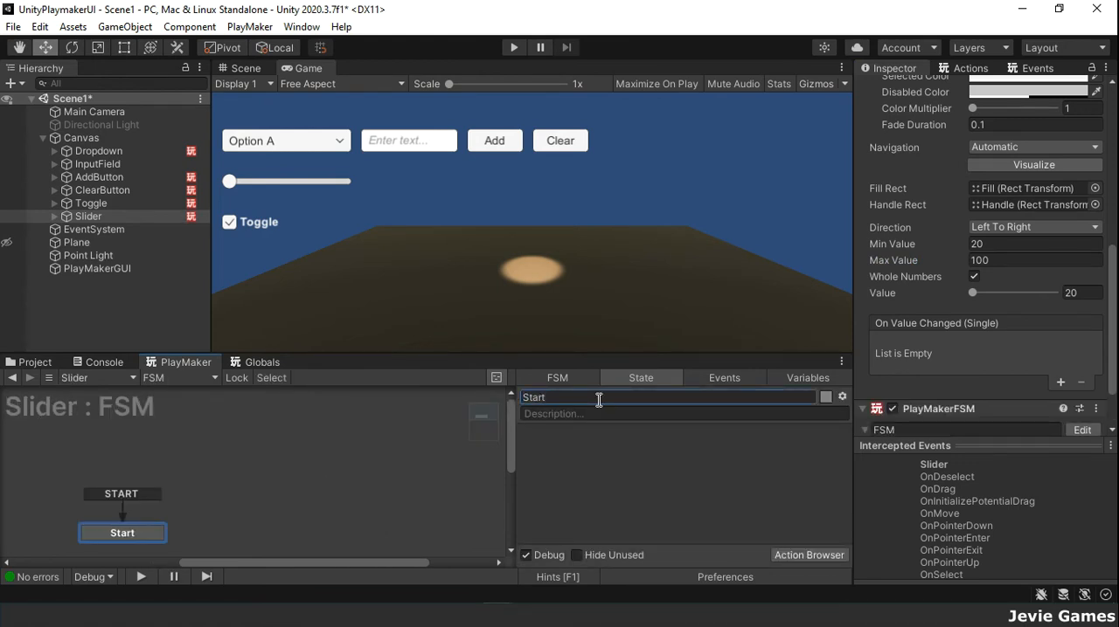
# Step: Find the UI Slider Get Value action and add it to the Start state
pyautogui.click(966, 67)
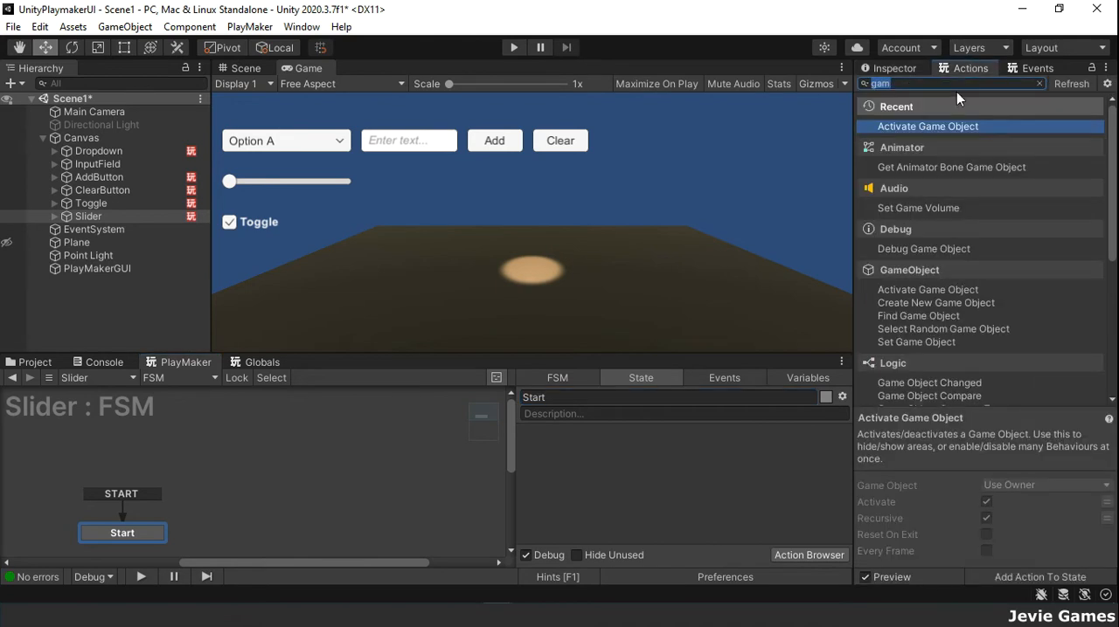
pyautogui.write('ui sli')
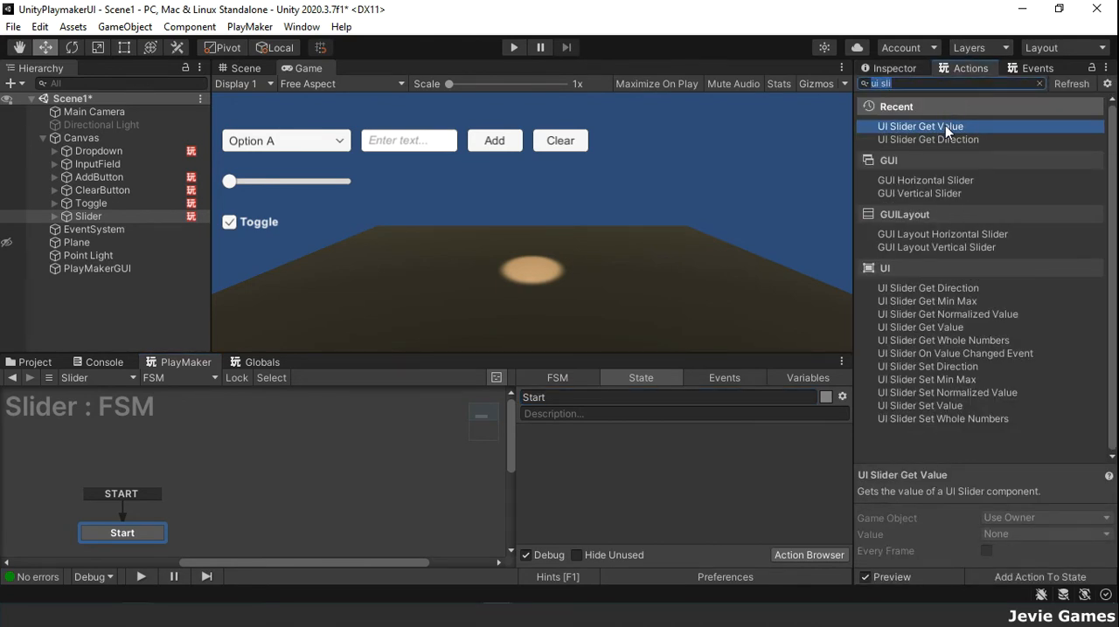
pyautogui.click(946, 83)
pyautogui.press('Return')
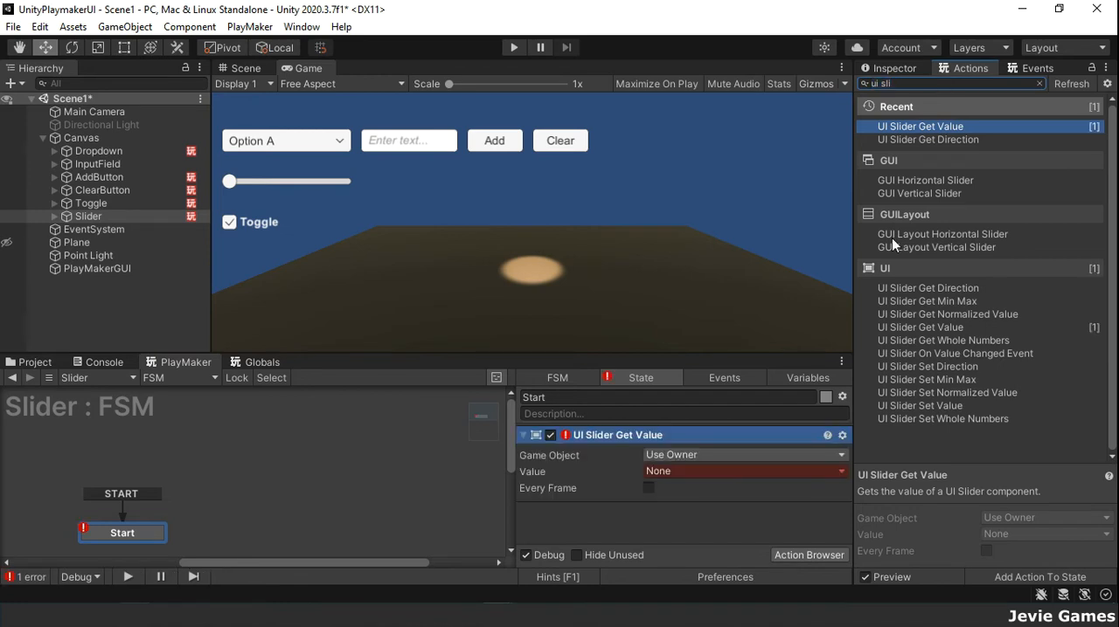
# Step: Store the UI Slider Get Value result in a new variable named sliderValue
pyautogui.click(811, 471)
pyautogui.click(727, 509)
pyautogui.write('sliv')
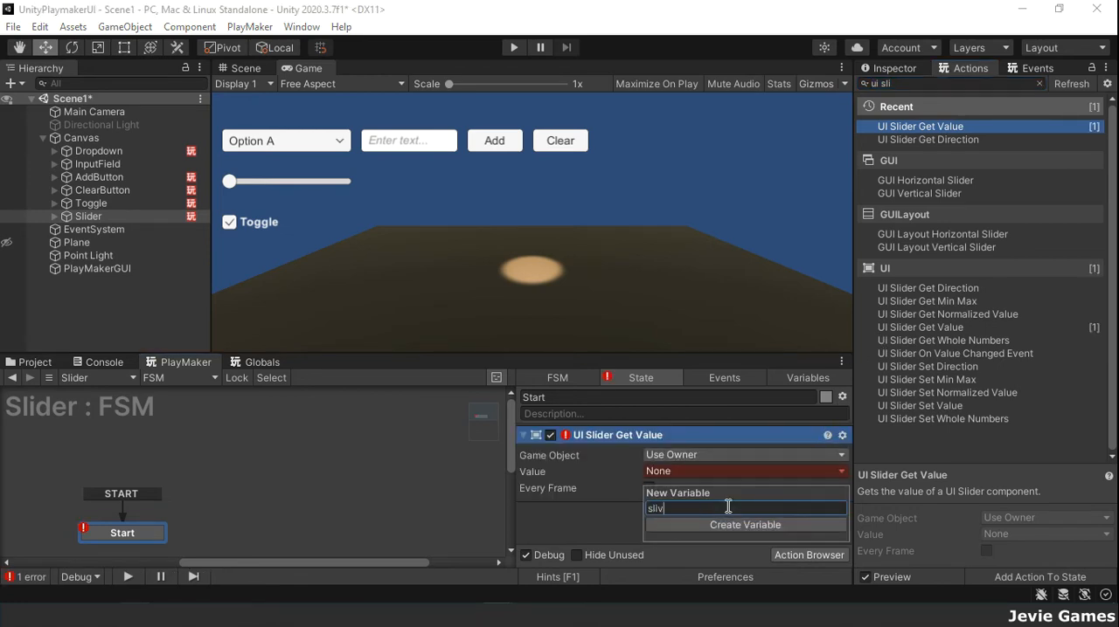
pyautogui.write('erValue')
pyautogui.press('Return')
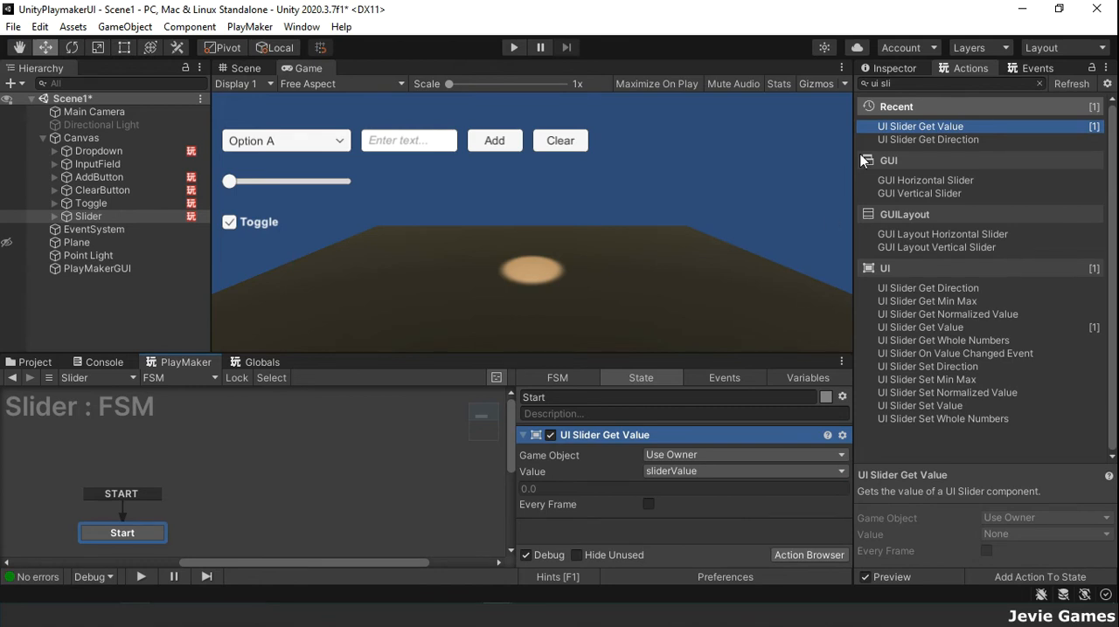
# Step: Add a Set Light Spot Angle action to the Start state and place it below UI Slider Get Value
pyautogui.click(906, 82)
pyautogui.hotkey('ctrl', 'a')
pyautogui.write('spot')
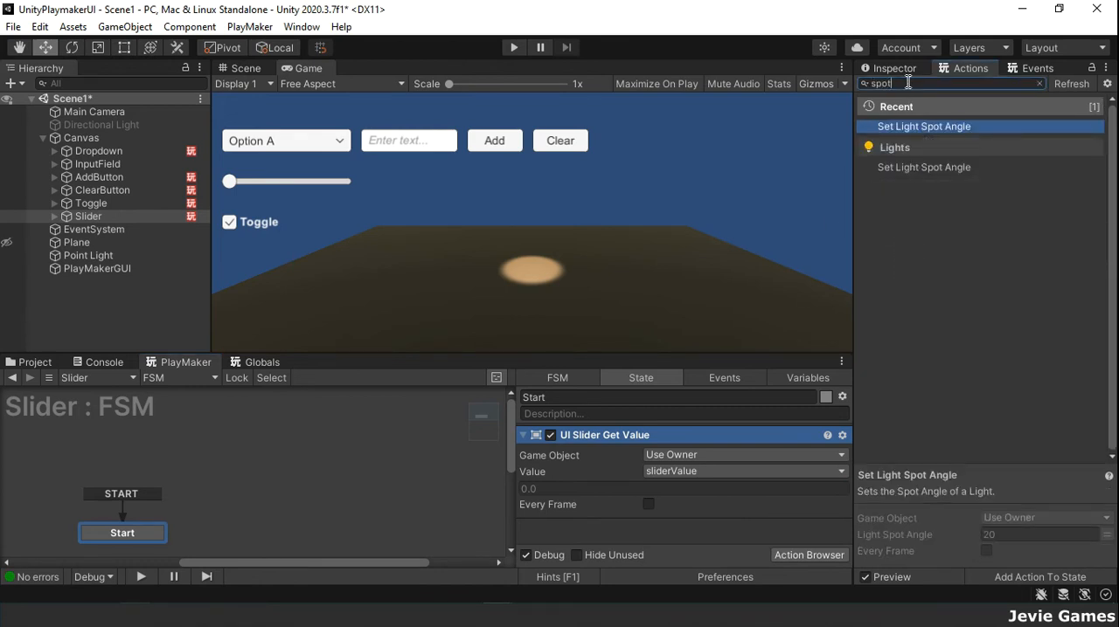
pyautogui.press('Return')
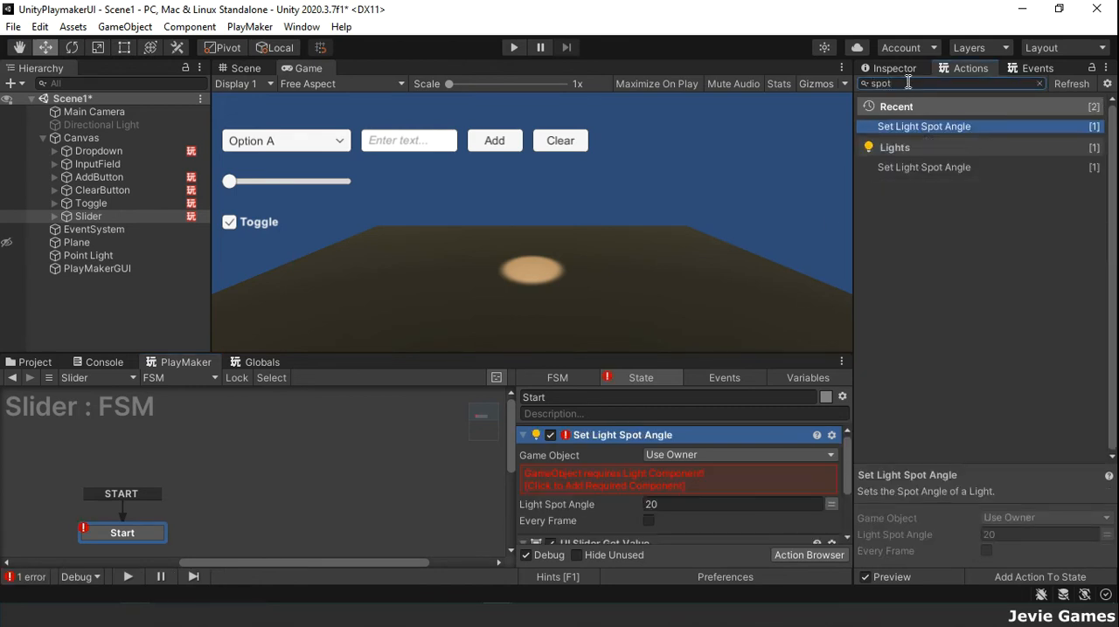
pyautogui.rightClick(666, 436)
pyautogui.click(722, 320)
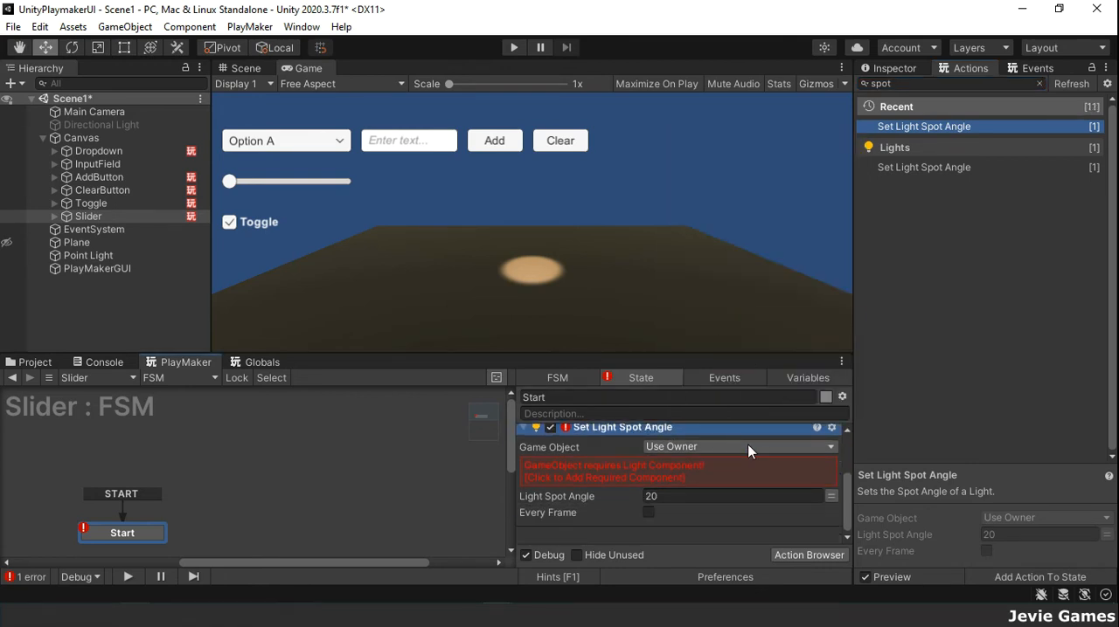
# Step: Make the Set Light Spot Angle action target the Point Light as its specified game object
pyautogui.click(748, 447)
pyautogui.click(723, 481)
pyautogui.moveTo(88, 255); pyautogui.dragTo(698, 489)
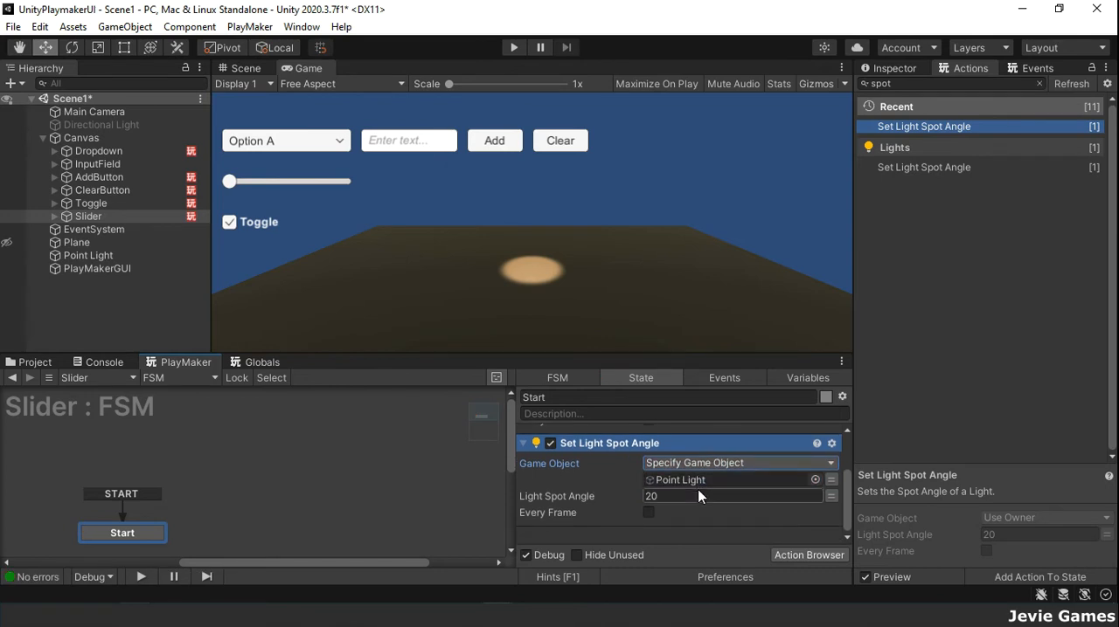
# Step: Add a second state to the Slider FSM and name it Slider Value Change
pyautogui.rightClick(290, 456)
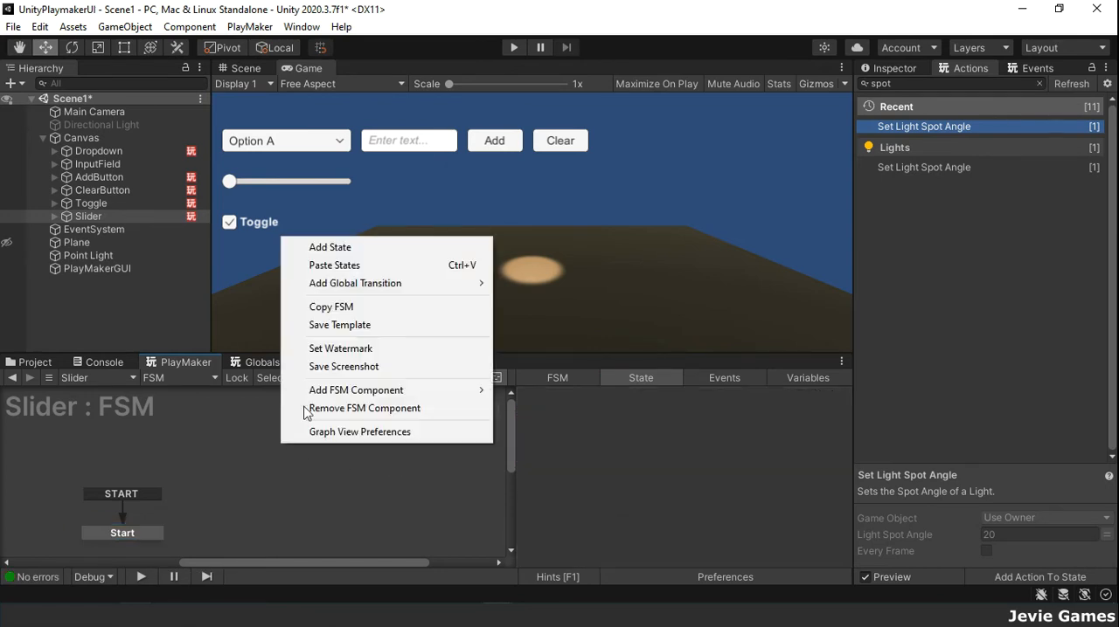
pyautogui.click(410, 248)
pyautogui.click(582, 398)
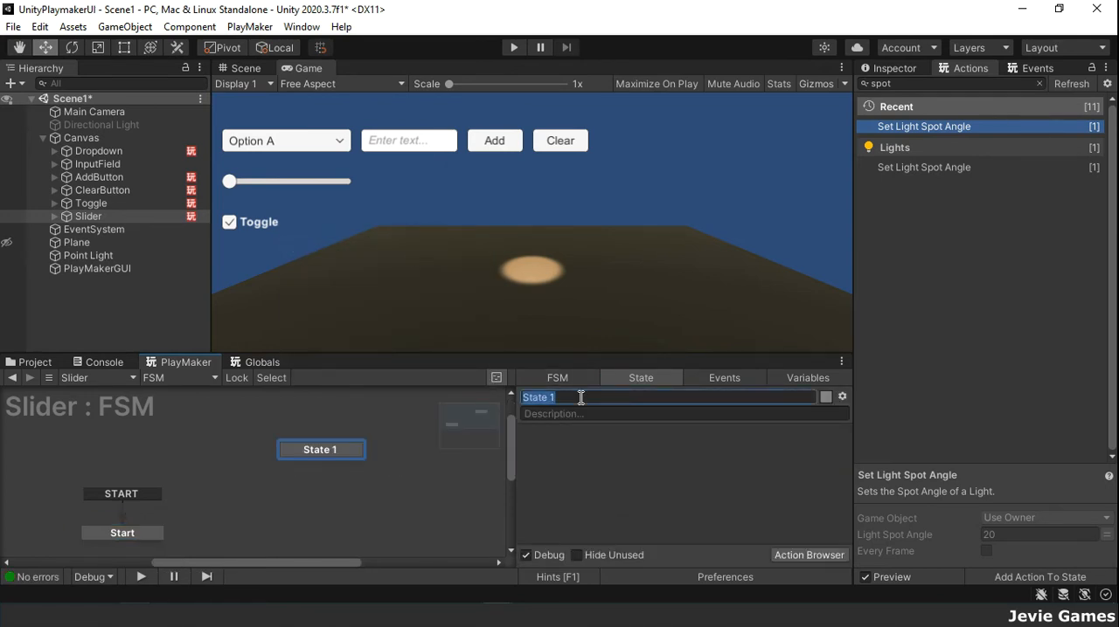
pyautogui.write('Sliver Value Change')
# Step: Copy both actions from the Start state and paste them into the Slider Value Change state
pyautogui.click(123, 533)
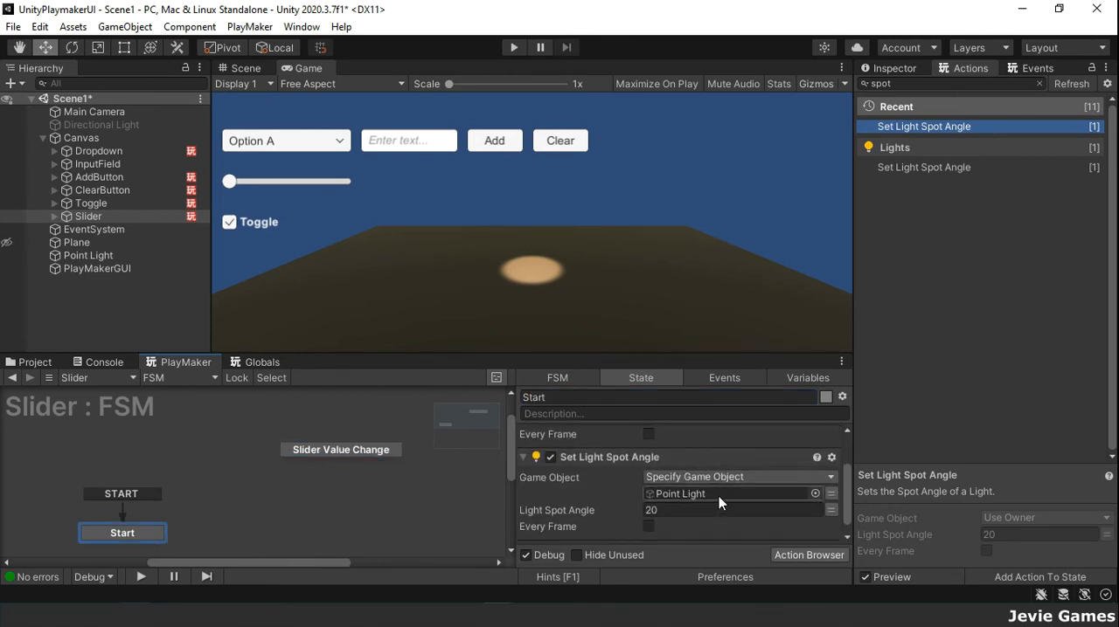
pyautogui.scroll(-1, 718, 497)
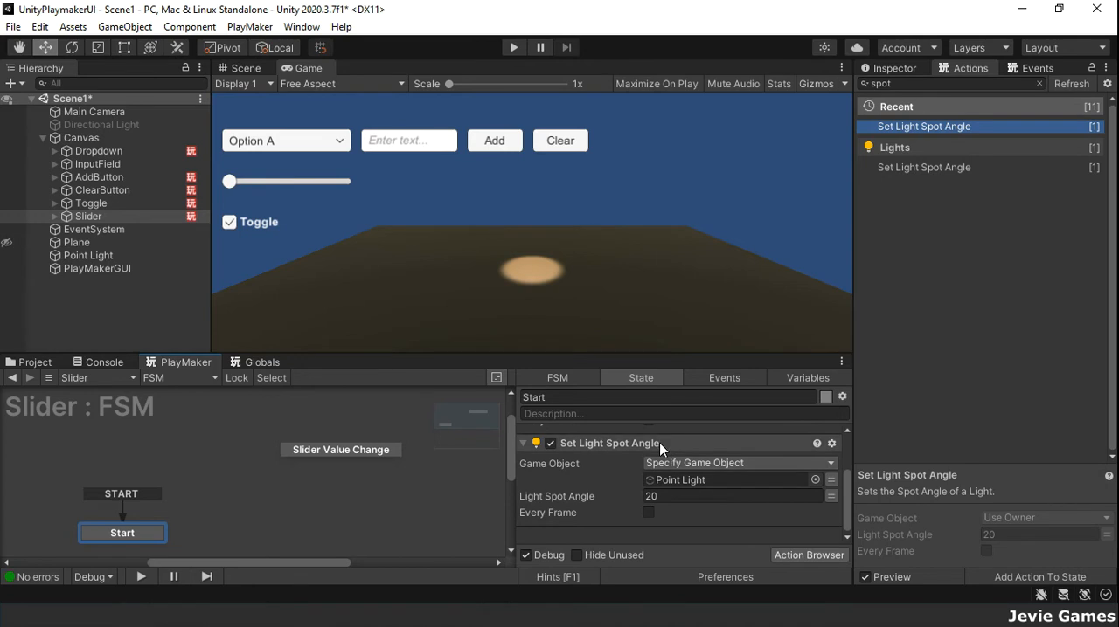
pyautogui.rightClick(661, 445)
pyautogui.click(736, 216)
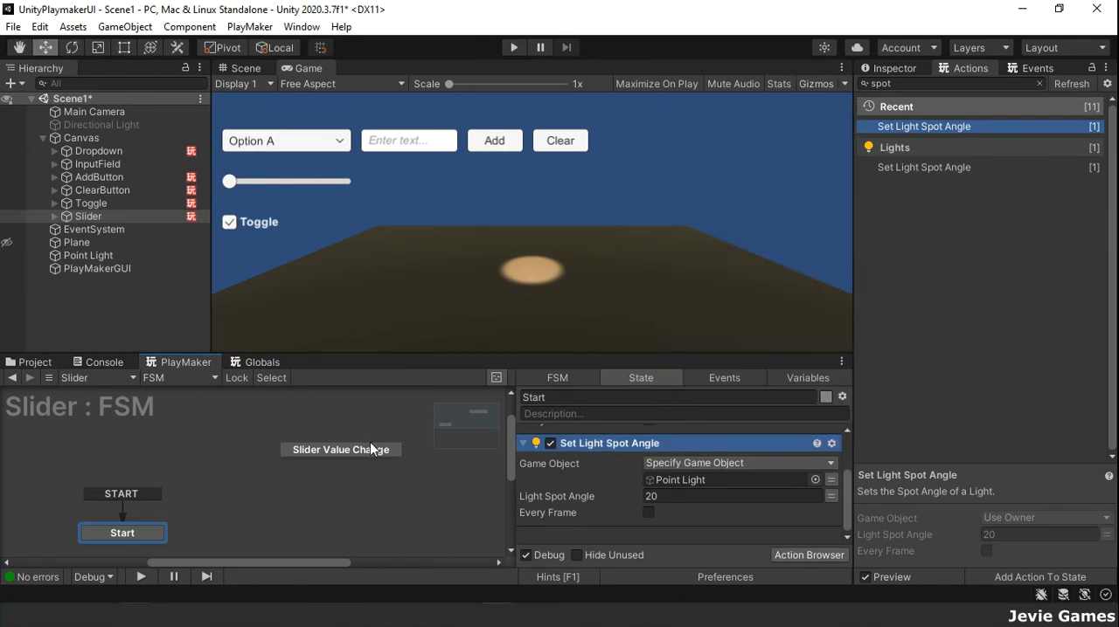
pyautogui.click(367, 447)
pyautogui.rightClick(553, 492)
pyautogui.click(603, 403)
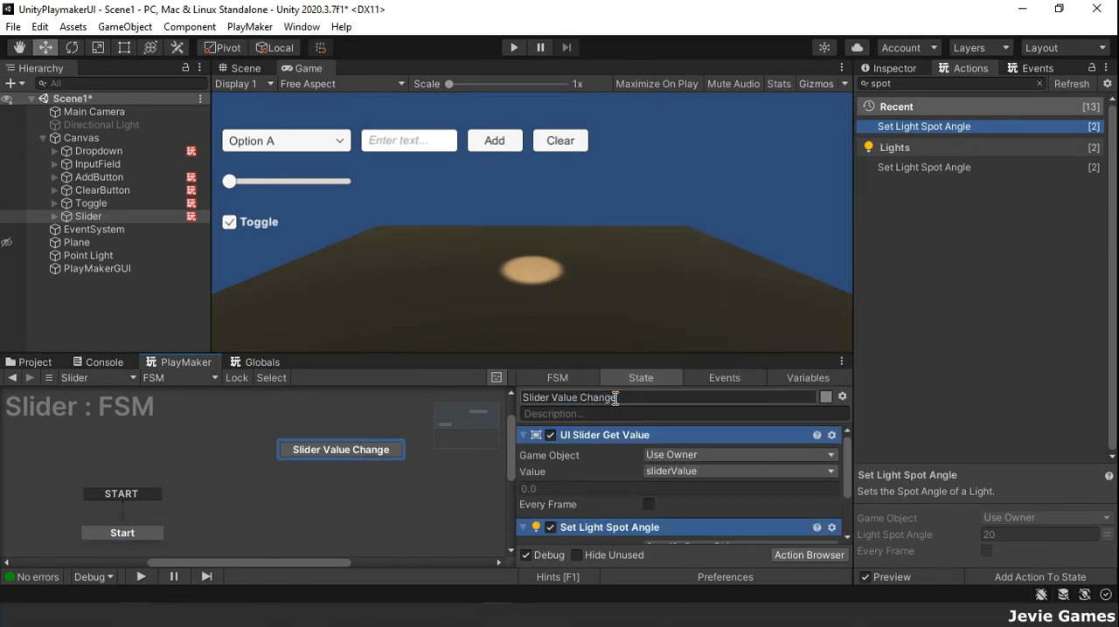
# Step: Reposition the Slider Value Change state and give it a global transition on the UI FLOAT VALUE CHANGED event
pyautogui.moveTo(331, 449); pyautogui.dragTo(293, 466)
pyautogui.rightClick(293, 467)
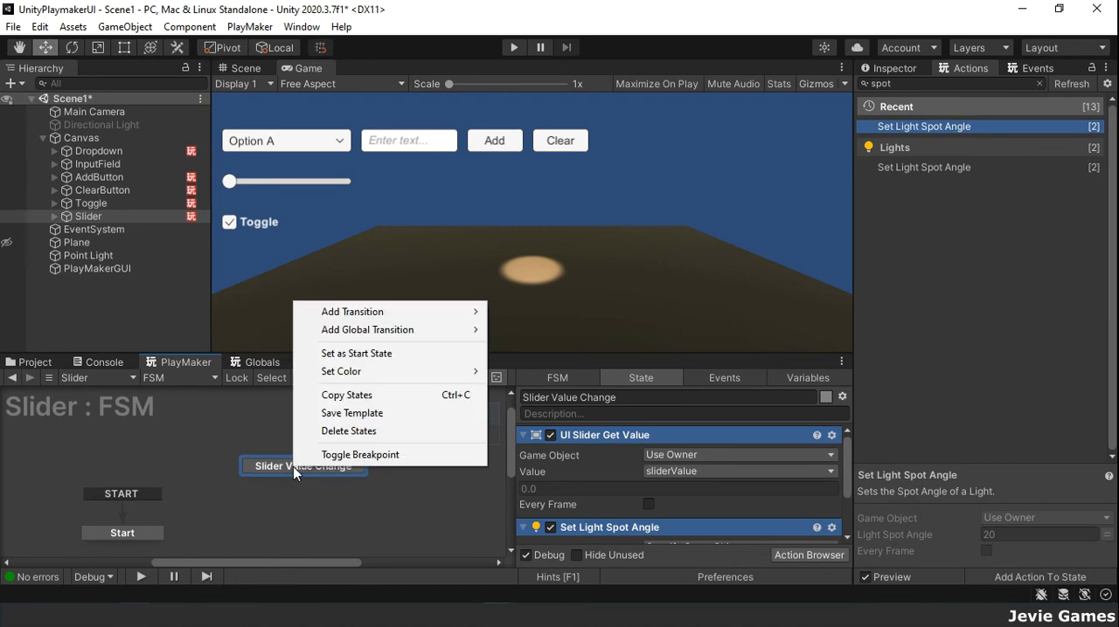
pyautogui.moveTo(436, 333)
pyautogui.moveTo(542, 383)
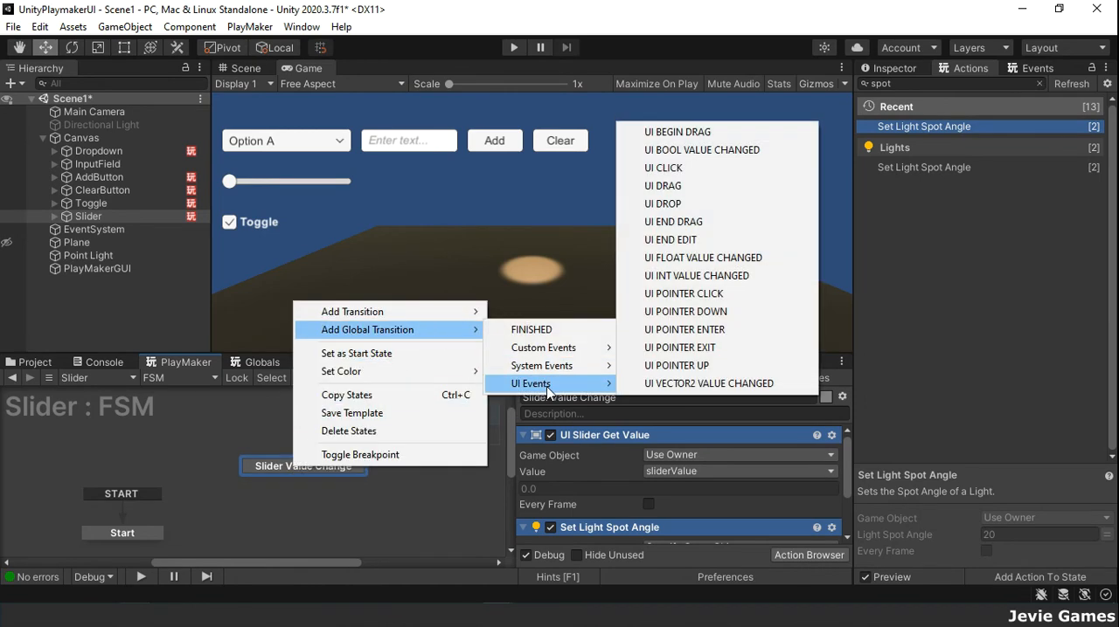
pyautogui.click(701, 260)
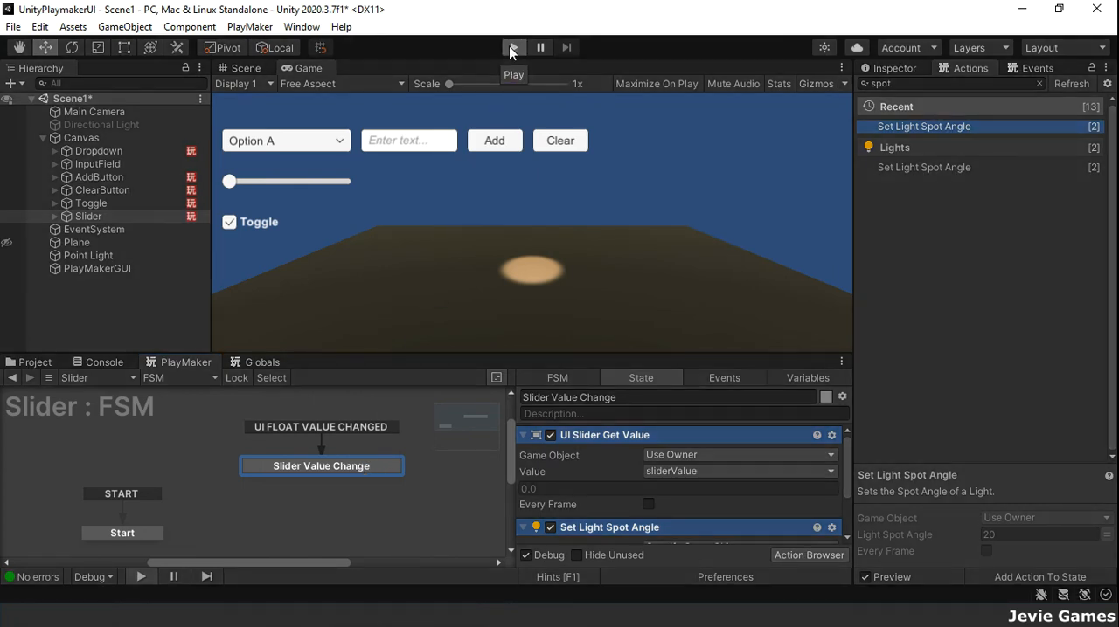
# Step: Play-test the slider across its range and check the Set Light Spot Angle settings in the Slider Value Change state
pyautogui.click(512, 49)
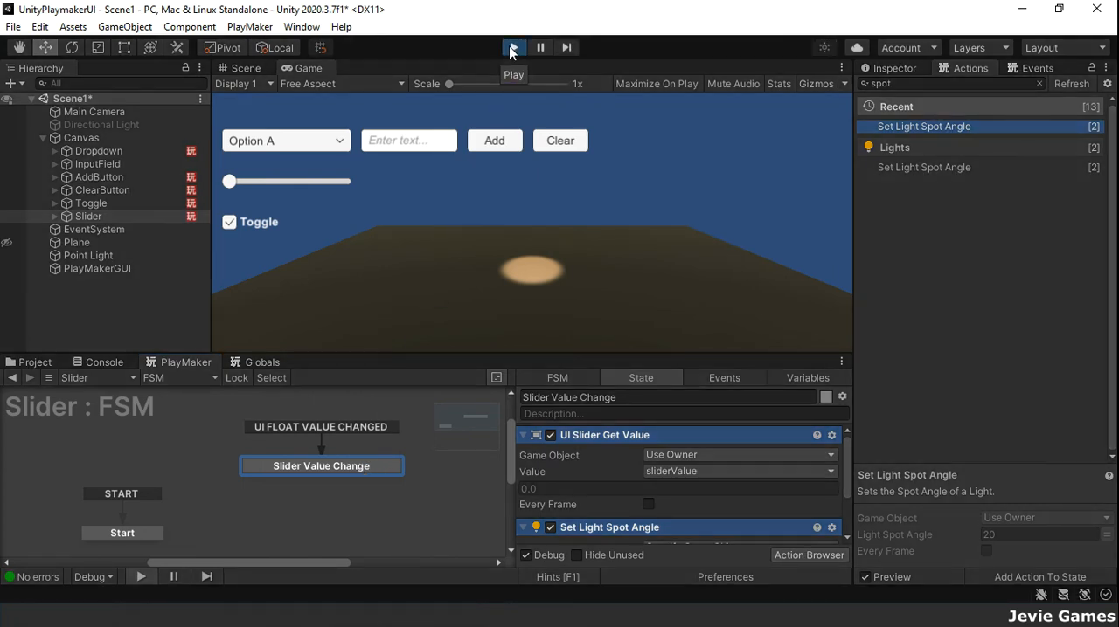
pyautogui.moveTo(231, 183); pyautogui.dragTo(250, 182)
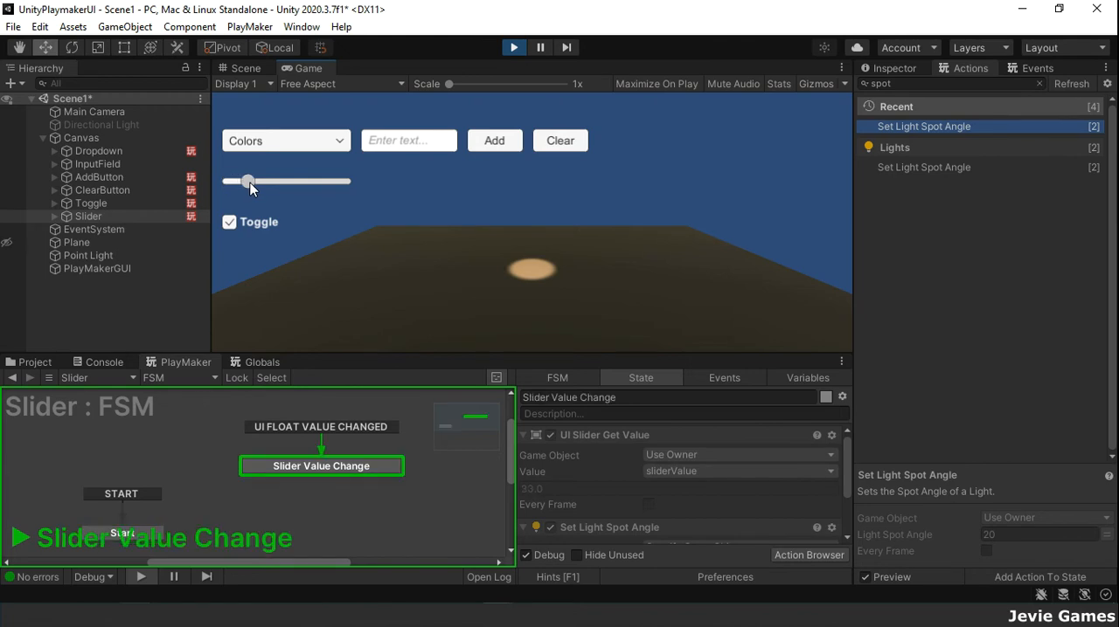
pyautogui.moveTo(326, 190); pyautogui.dragTo(350, 191)
pyautogui.scroll(-3, 658, 507)
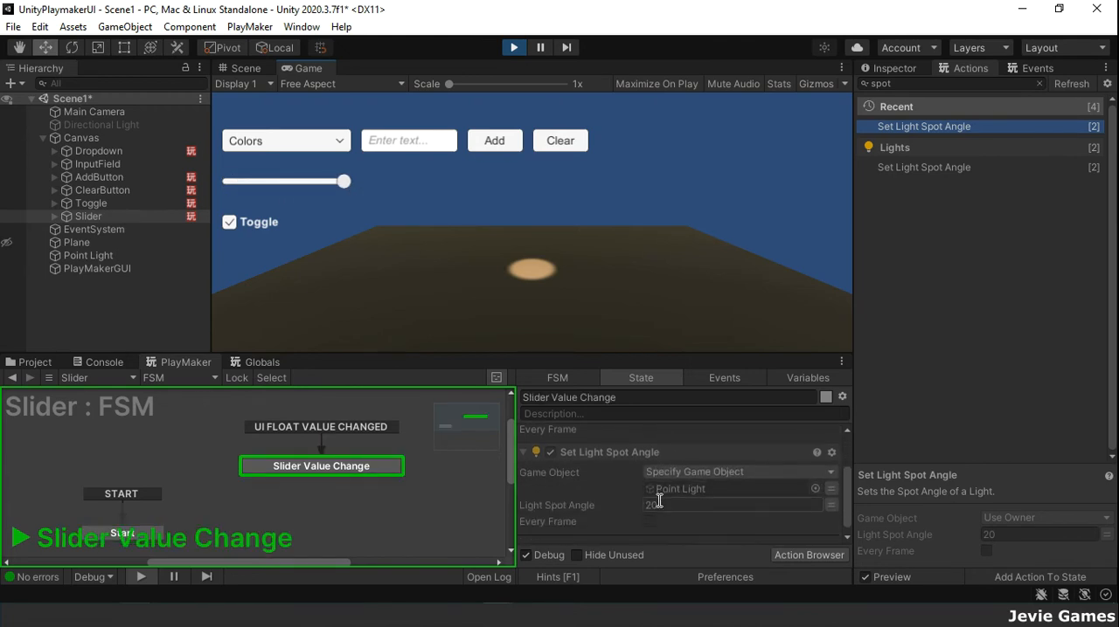
pyautogui.scroll(3, 658, 499)
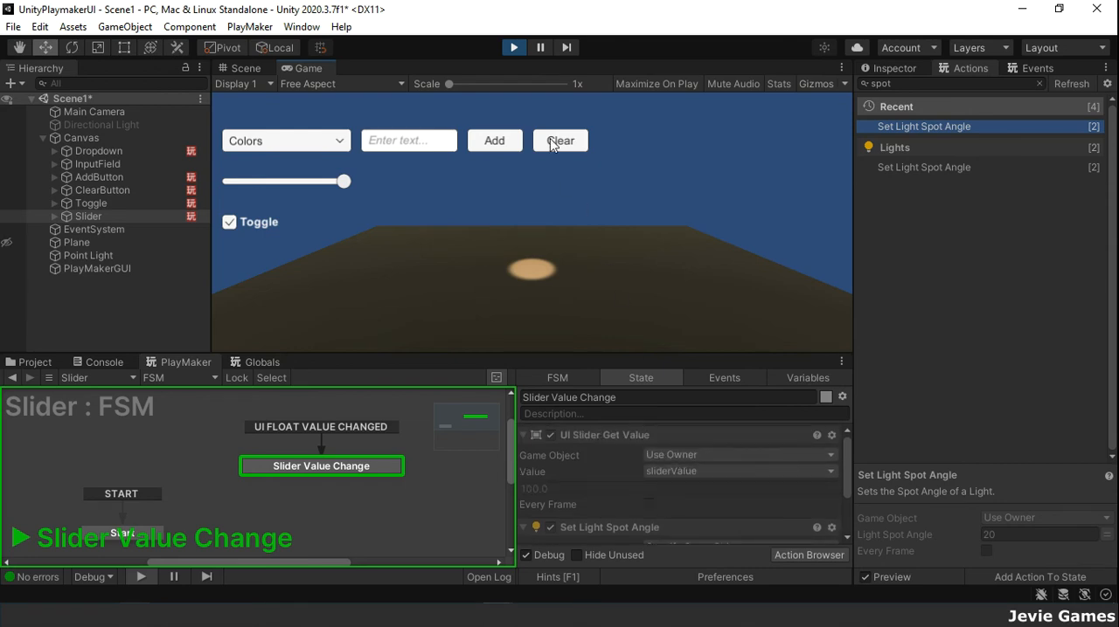
pyautogui.click(514, 51)
pyautogui.scroll(-3, 669, 479)
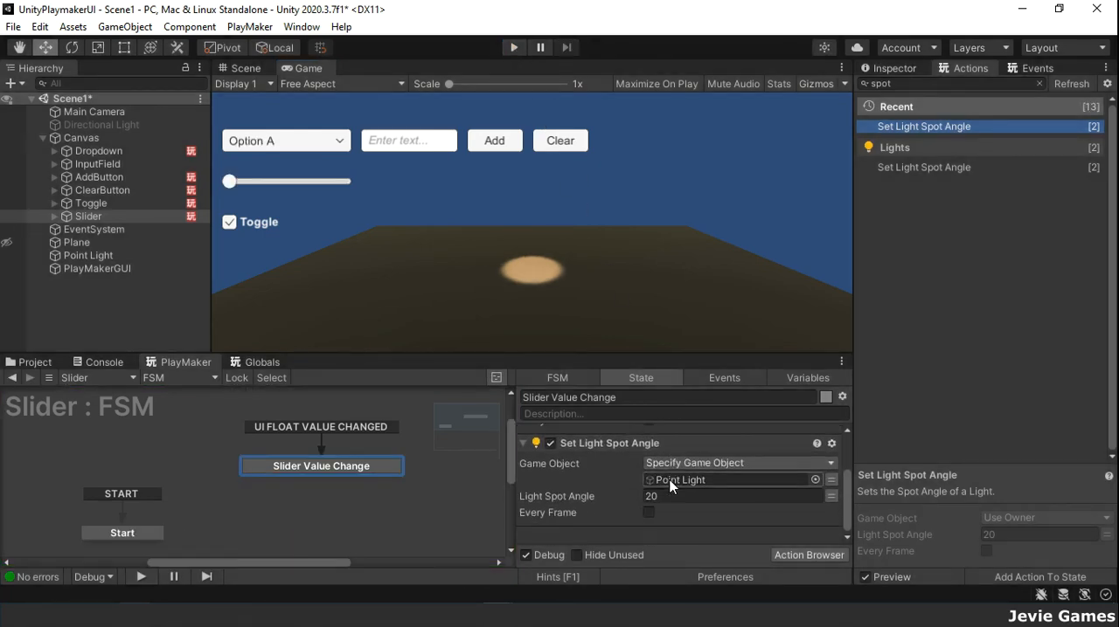
# Step: Set the Light Spot Angle in the Slider Value Change state to use the sliderValue variable
pyautogui.click(831, 495)
pyautogui.click(816, 495)
pyautogui.click(682, 530)
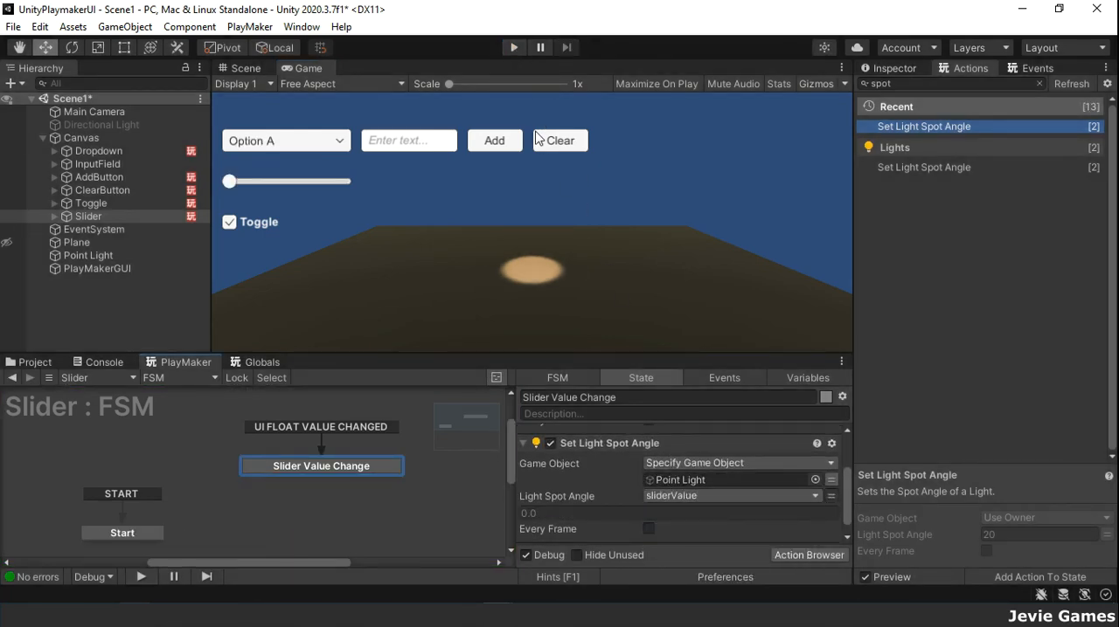
# Step: Play-test the scene by moving the slider to check how the light's spot angle responds, and stop play mode
pyautogui.click(515, 47)
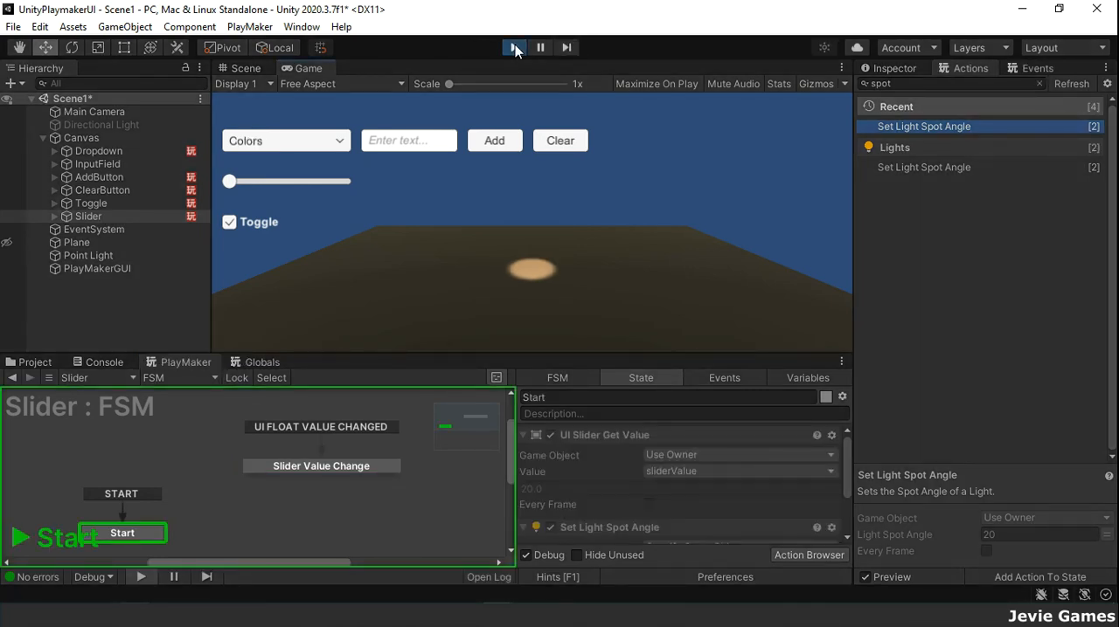
pyautogui.moveTo(234, 183); pyautogui.dragTo(258, 183)
pyautogui.moveTo(221, 179)
pyautogui.mouseDown()
pyautogui.moveTo(354, 178)
pyautogui.moveTo(229, 181)
pyautogui.mouseUp()
pyautogui.scroll(-3, 660, 500)
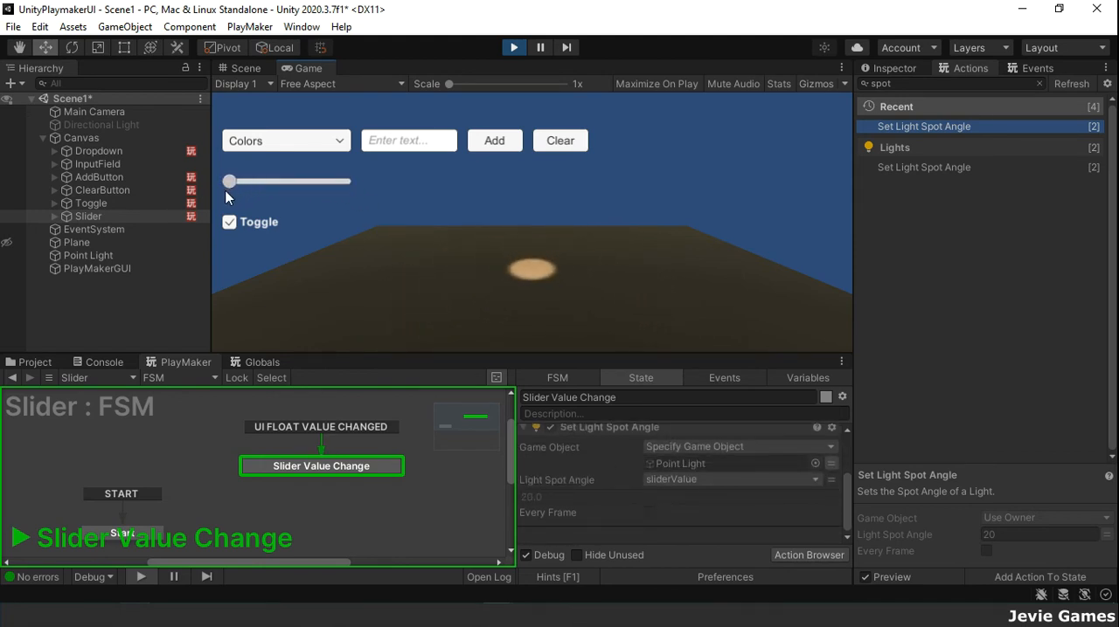
pyautogui.click(513, 48)
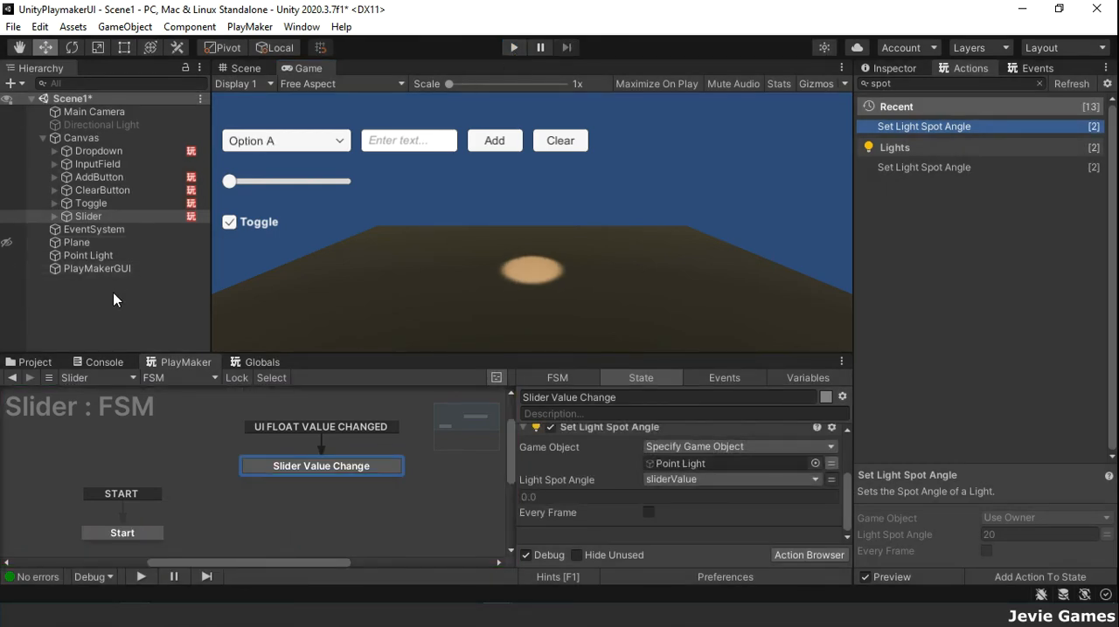
# Step: Add a UI Scroll View under the Canvas
pyautogui.rightClick(87, 216)
pyautogui.moveTo(218, 579)
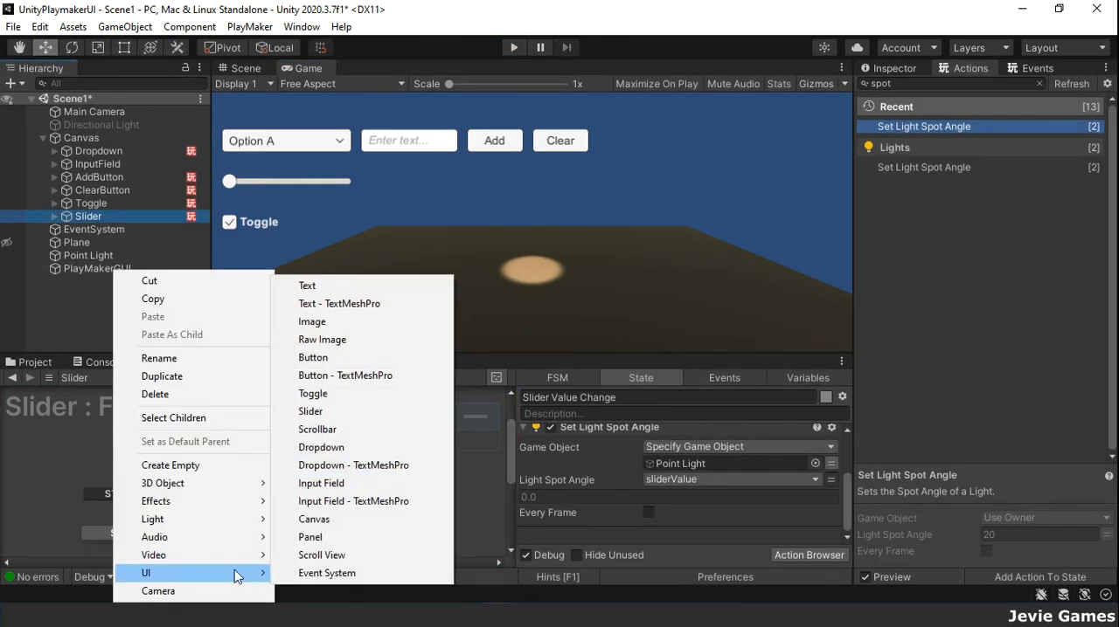
pyautogui.click(309, 555)
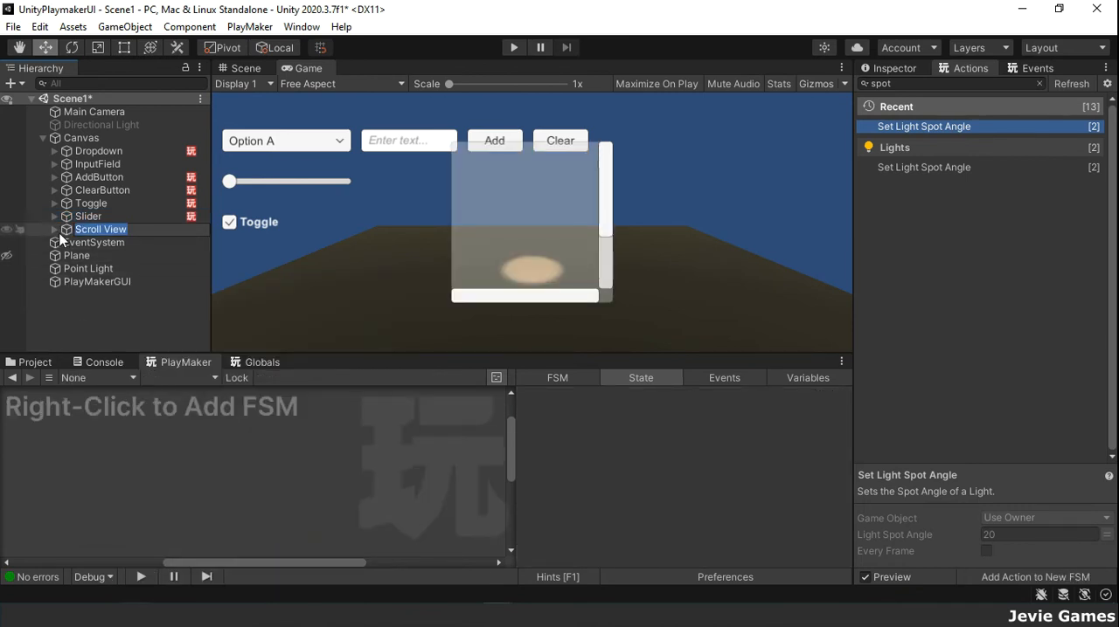
# Step: Set the Scroll View's Pos X to 230 and its width and height to 300 each
pyautogui.click(893, 67)
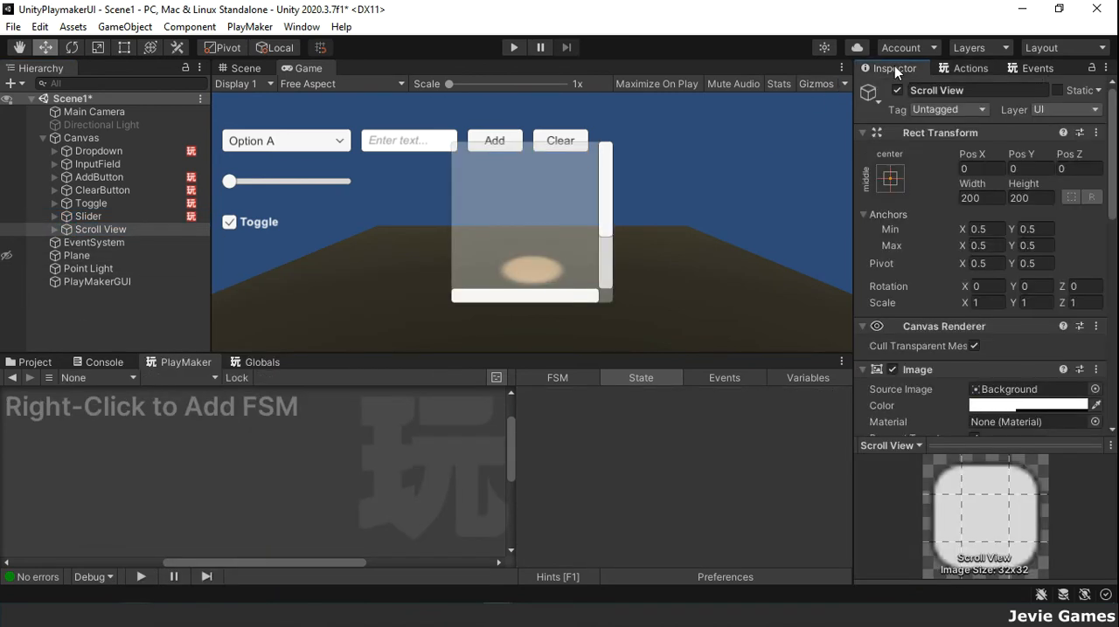
pyautogui.moveTo(1045, 160); pyautogui.dragTo(699, 164)
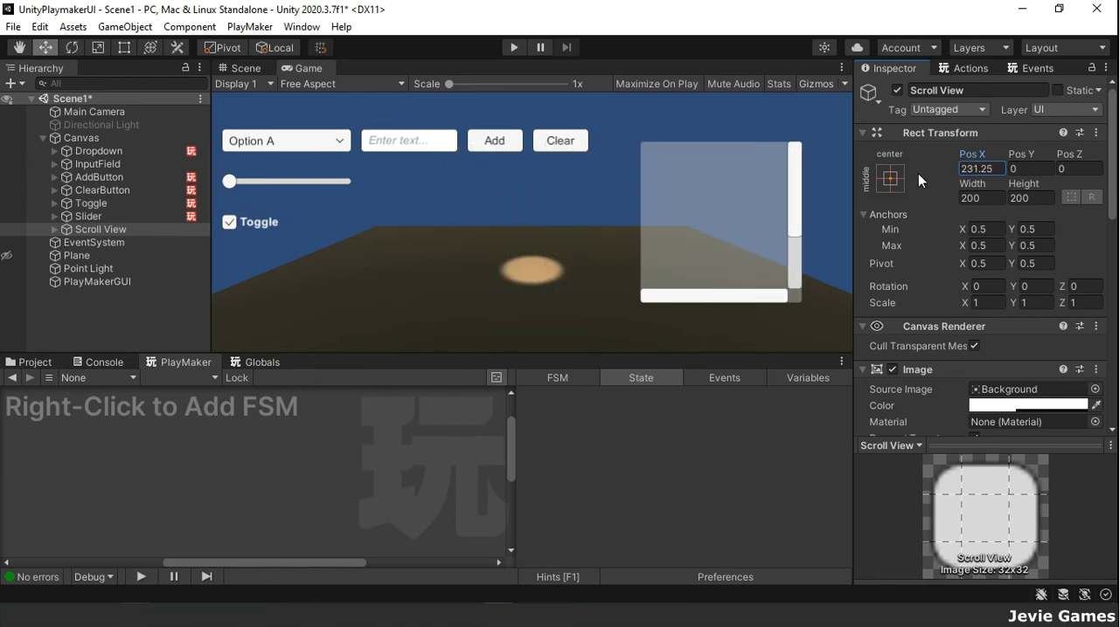
pyautogui.write('230')
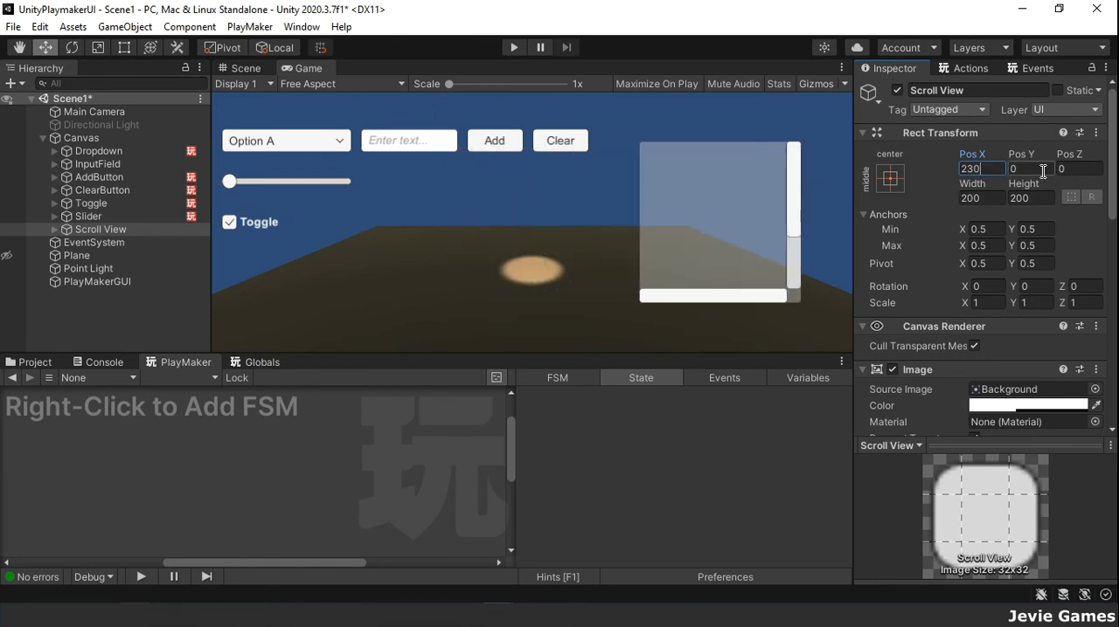
pyautogui.click(975, 199)
pyautogui.write('300')
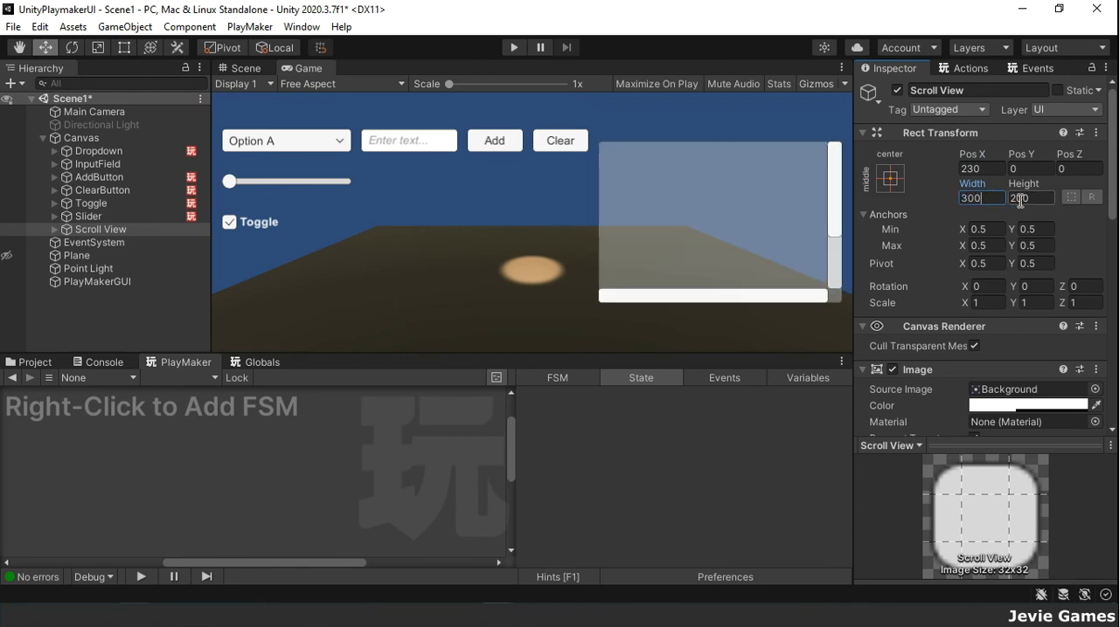
pyautogui.click(1020, 199)
pyautogui.write('300')
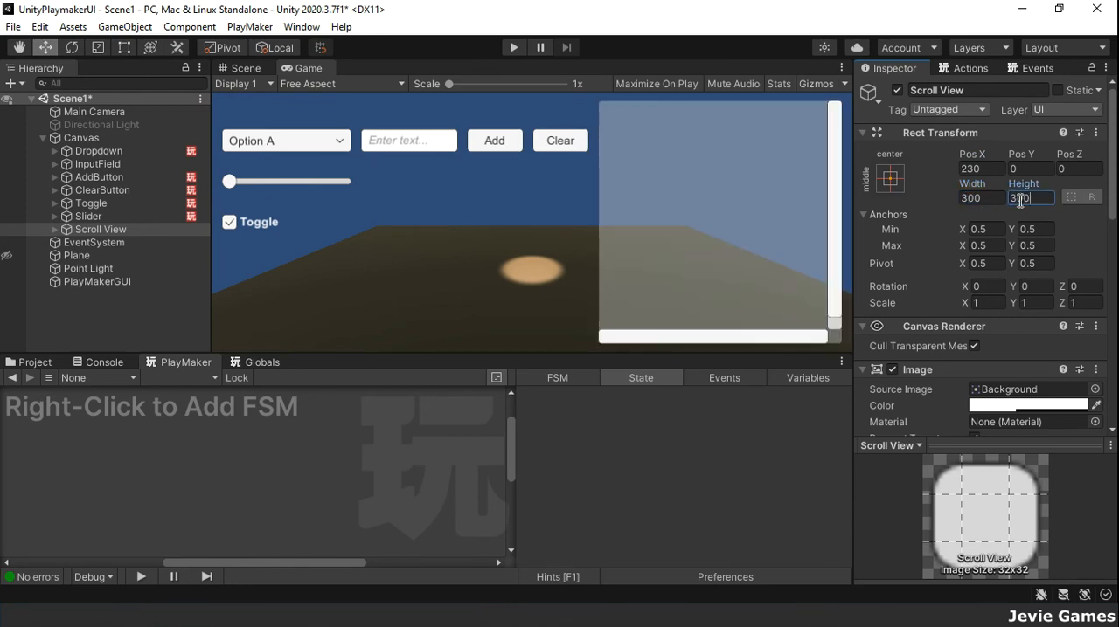
# Step: Expand the Scroll View and inspect its Viewport, Scrollbar Horizontal and Scrollbar Vertical children
pyautogui.click(54, 229)
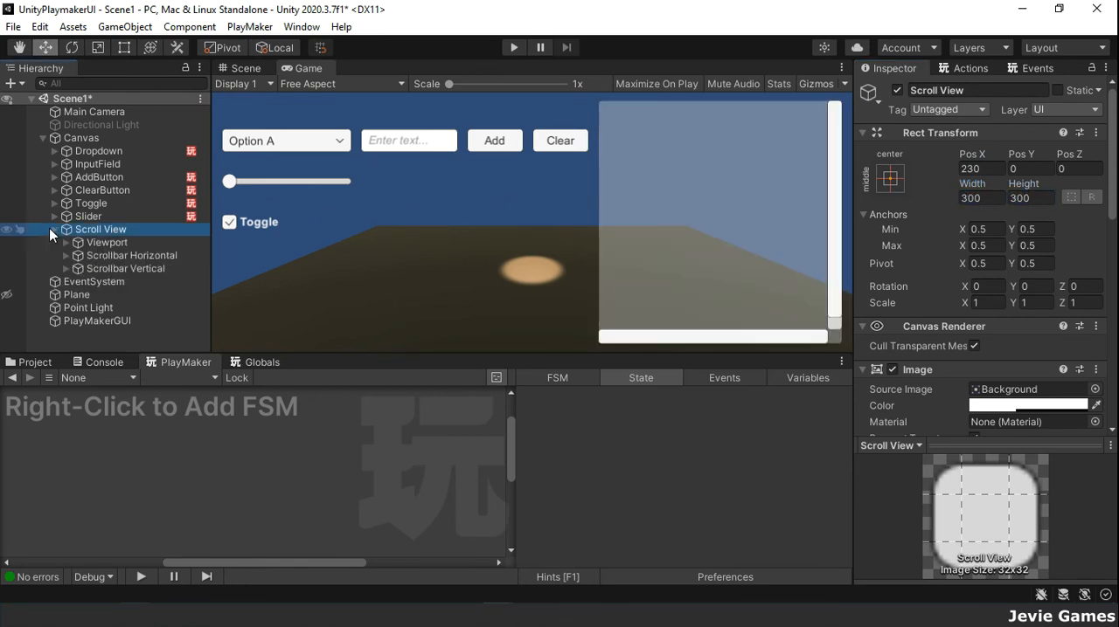
pyautogui.click(93, 242)
pyautogui.click(121, 255)
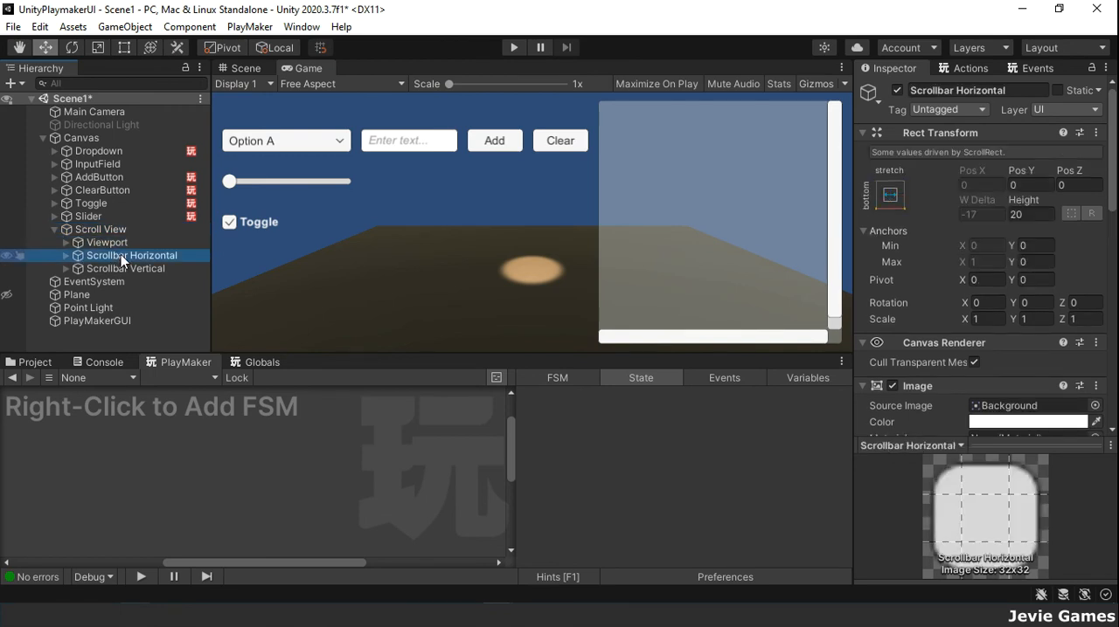
pyautogui.click(143, 268)
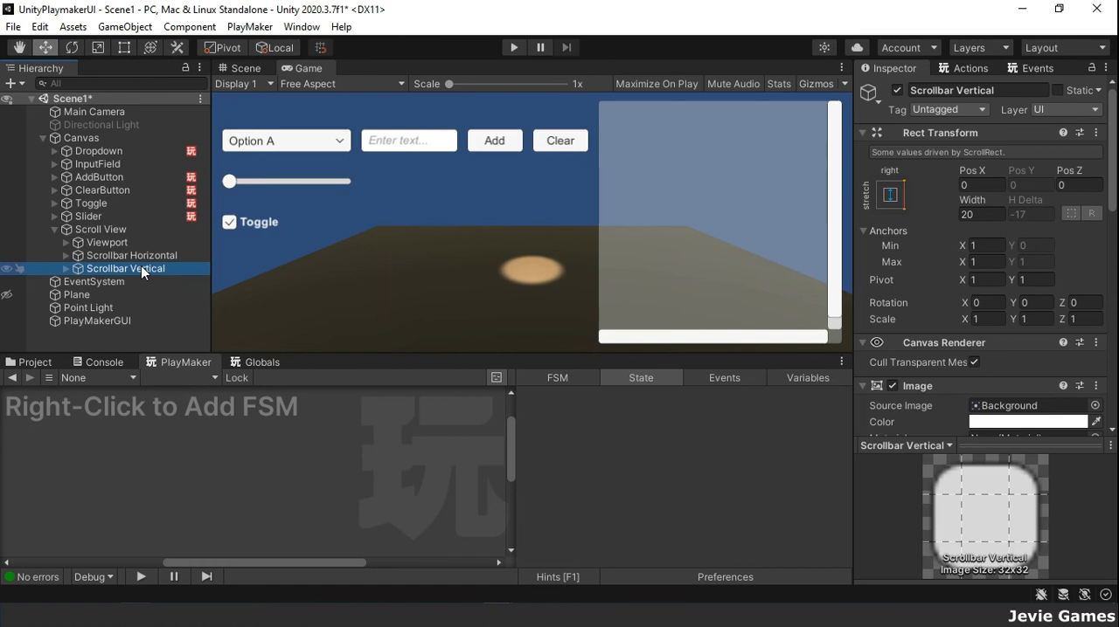
# Step: Review the references in the Scroll View's Scroll Rect component and set the vertical scrollbar's Visibility to Permanent
pyautogui.click(98, 230)
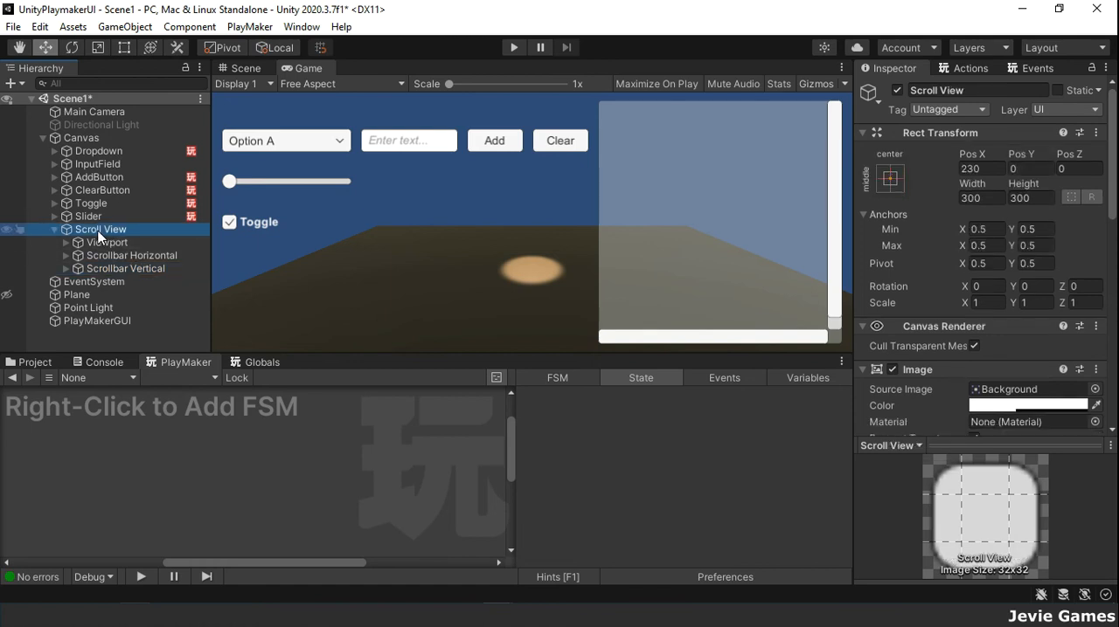
pyautogui.scroll(-5, 1014, 352)
pyautogui.scroll(-3, 1015, 351)
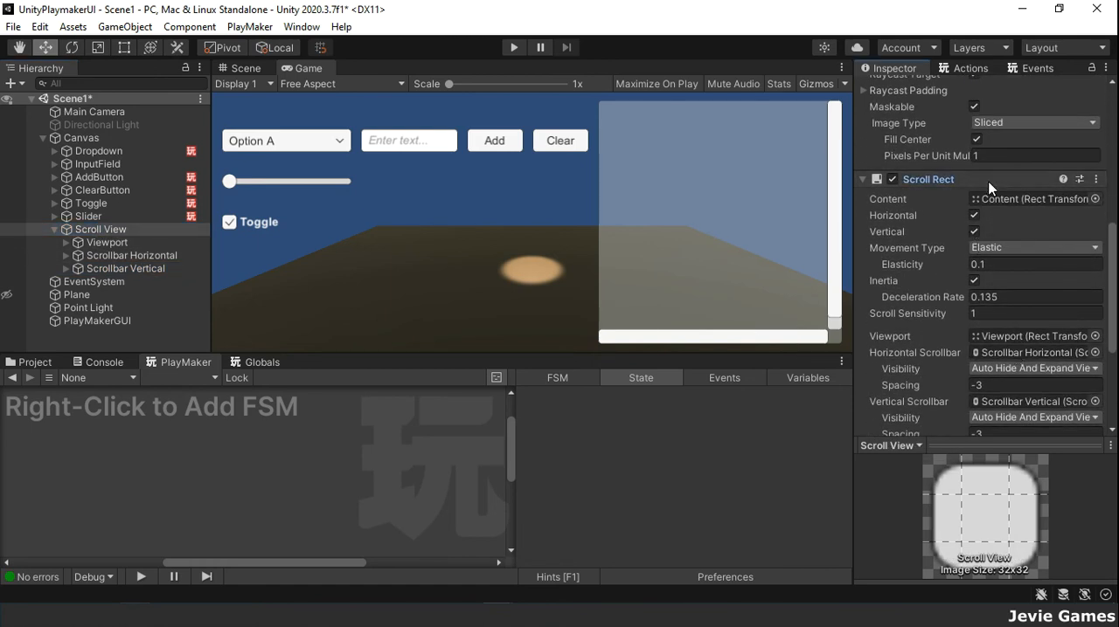
pyautogui.click(961, 181)
pyautogui.click(961, 338)
pyautogui.scroll(-3, 1040, 288)
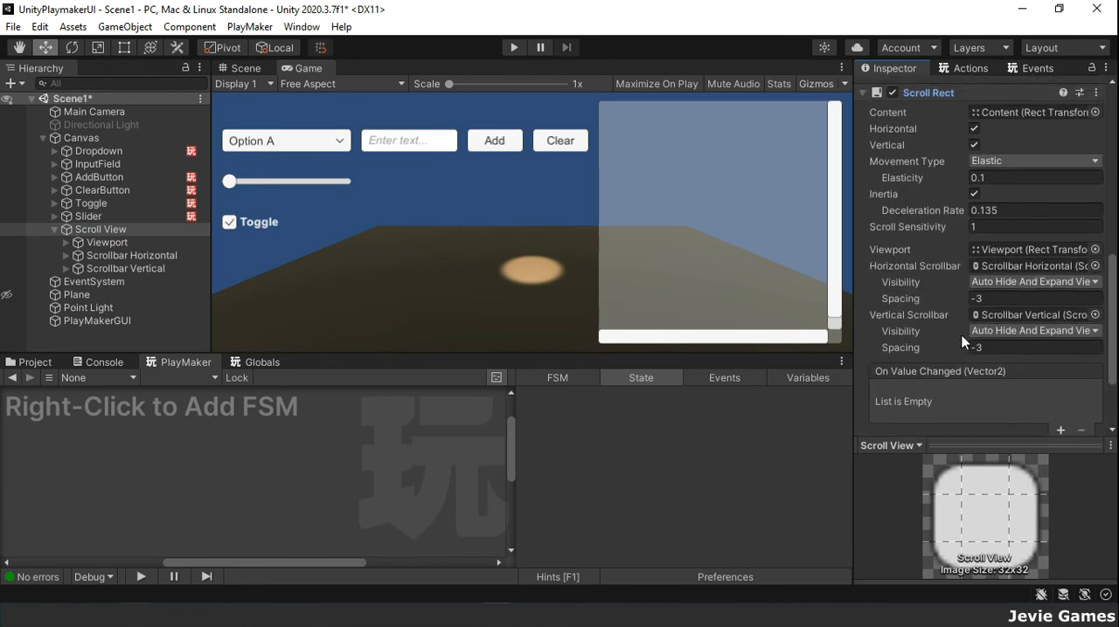
pyautogui.click(1044, 281)
pyautogui.click(1048, 293)
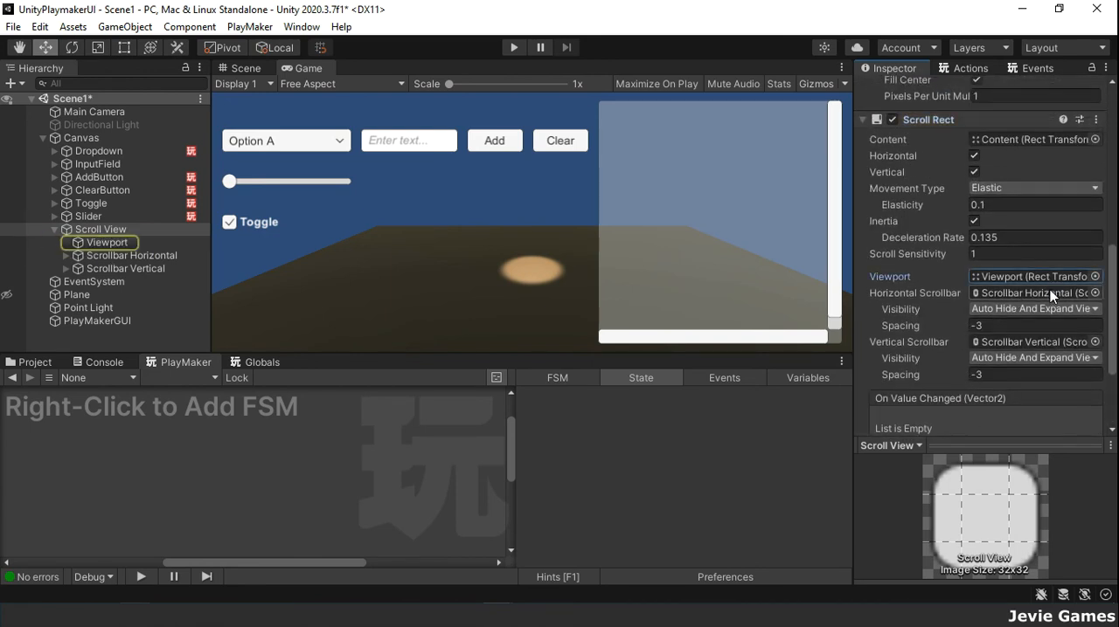
pyautogui.click(1045, 343)
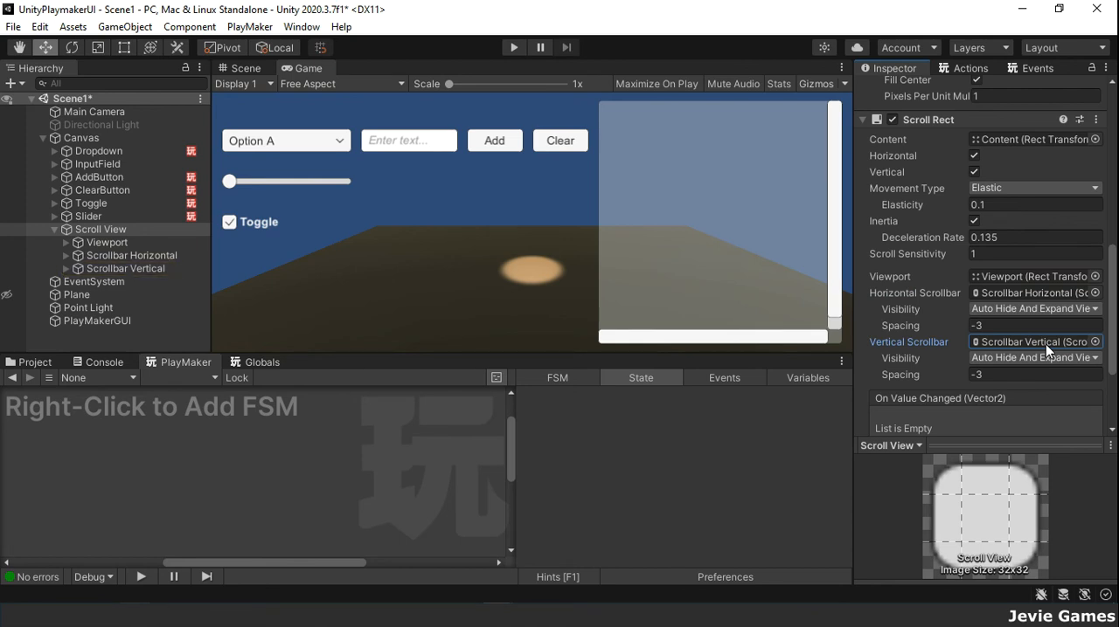
pyautogui.click(1047, 356)
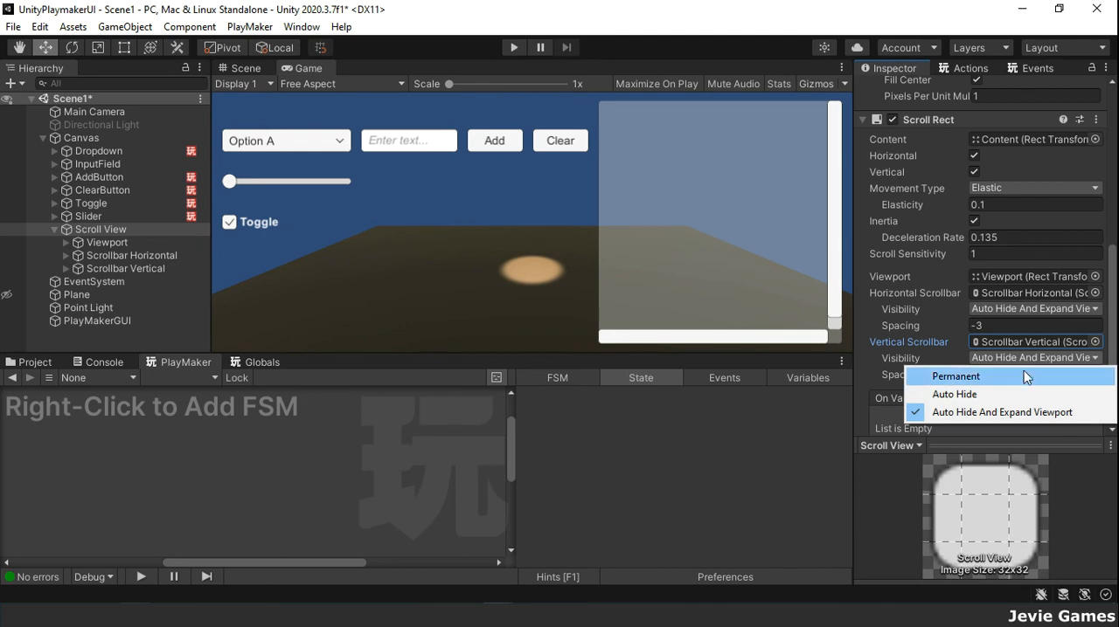
pyautogui.click(1019, 375)
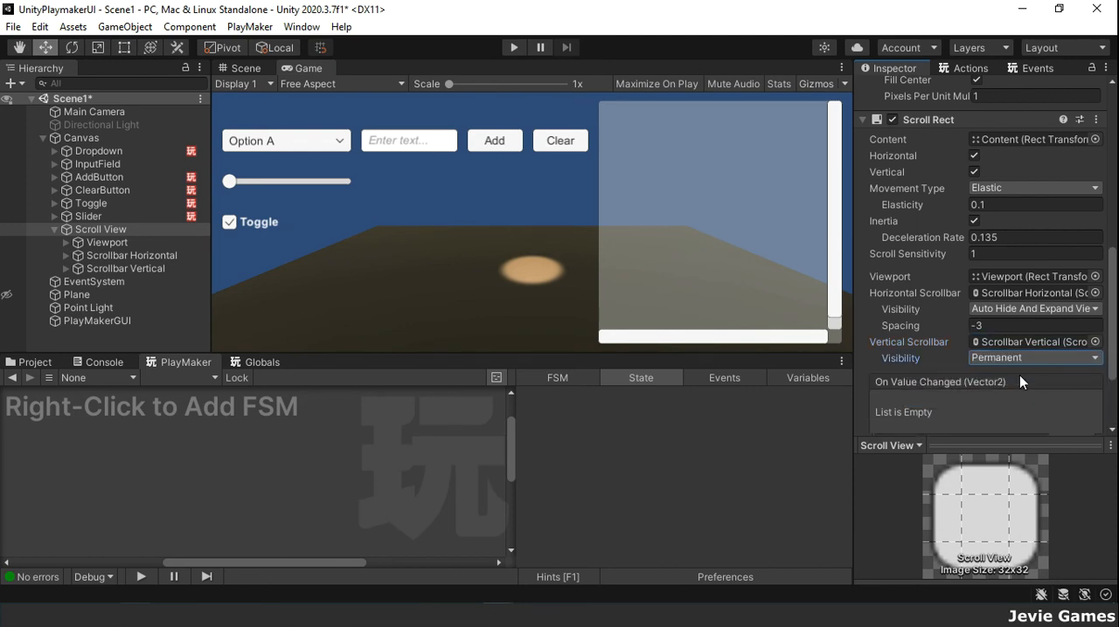
# Step: Add a UI Text object as a child of Content in the Scroll View's Viewport
pyautogui.click(65, 243)
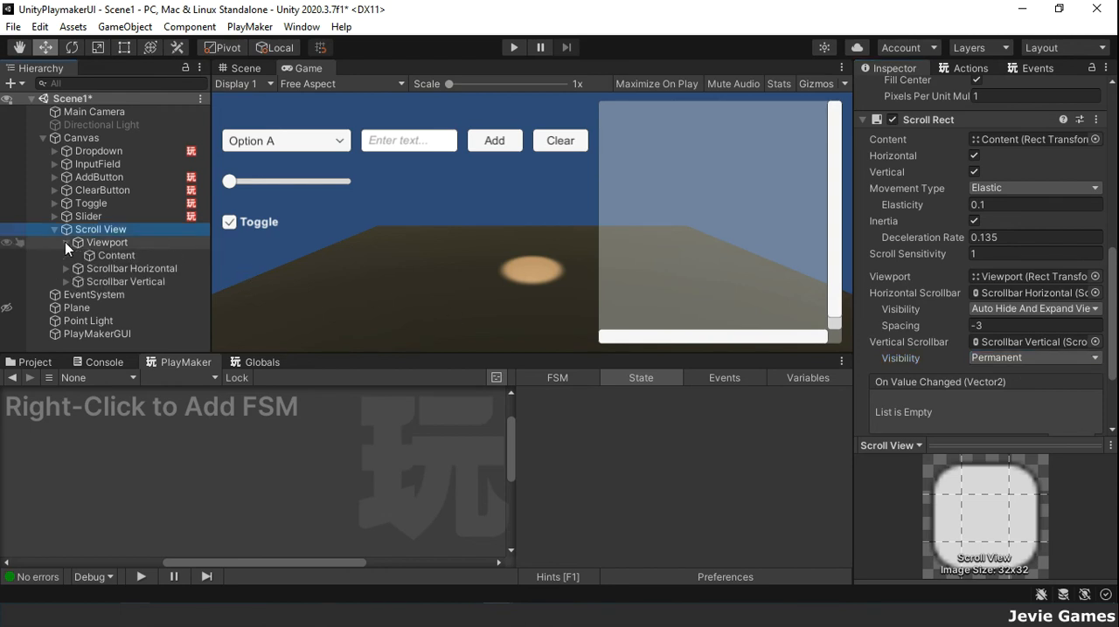
pyautogui.rightClick(106, 260)
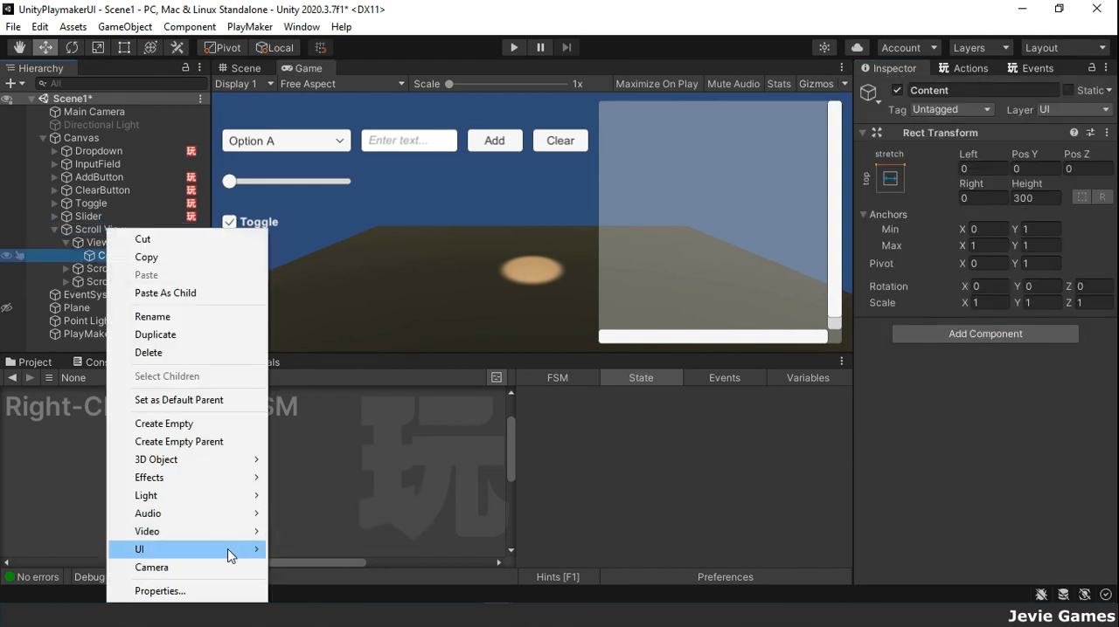
pyautogui.moveTo(229, 550)
pyautogui.click(355, 264)
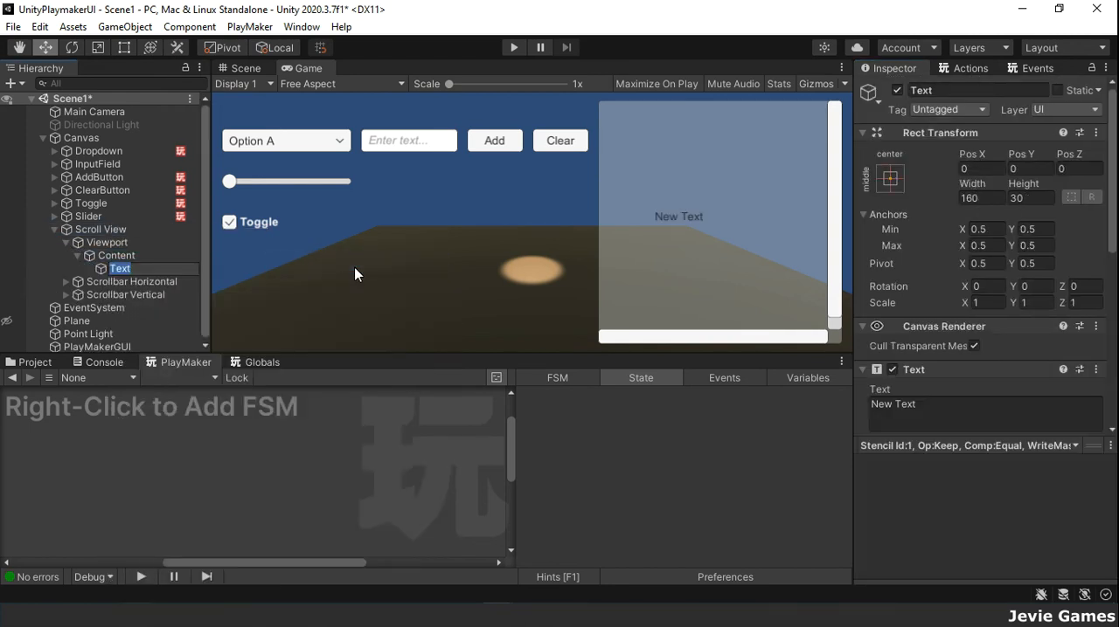
# Step: Assign the new Text object as the Content of the Scroll View's Scroll Rect
pyautogui.click(126, 231)
pyautogui.scroll(-10, 1002, 363)
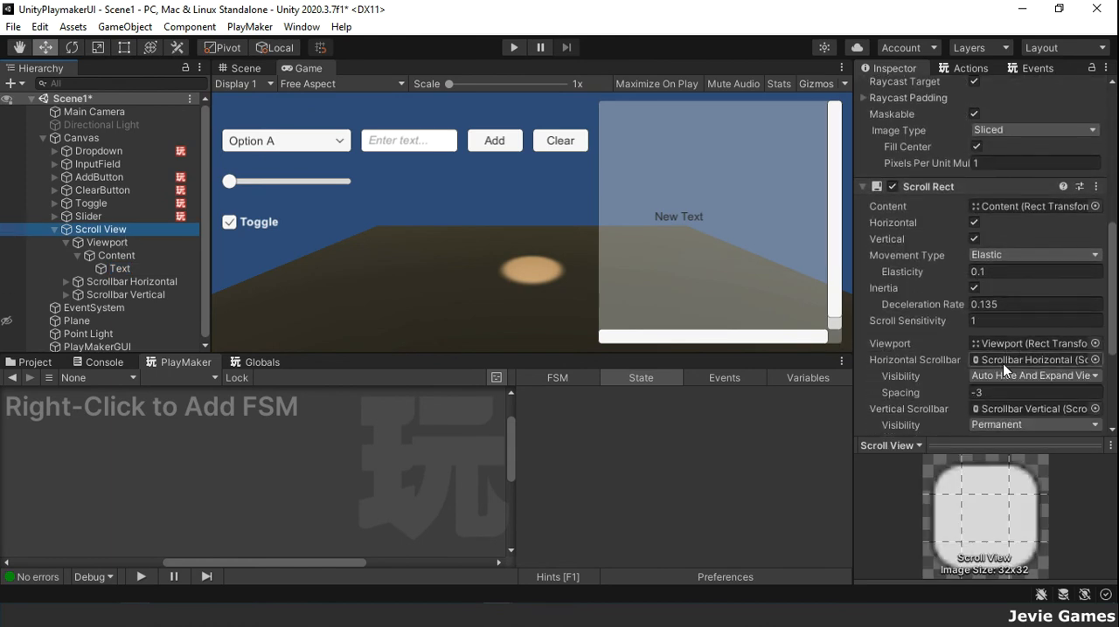
pyautogui.click(365, 269)
pyautogui.moveTo(365, 269); pyautogui.dragTo(998, 208)
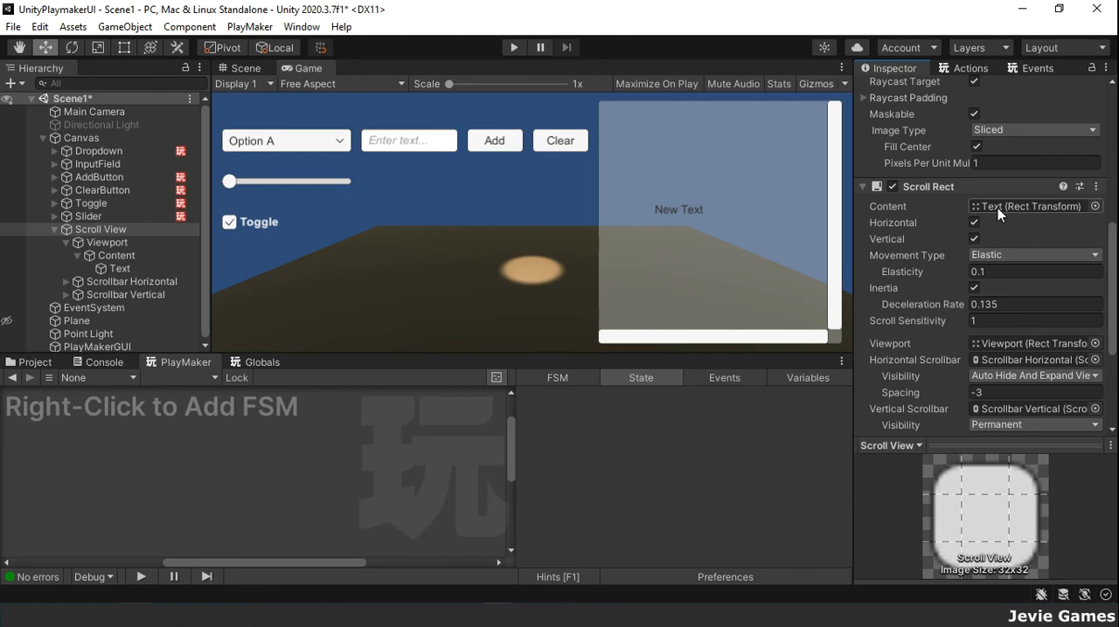
# Step: Add a Vertical Layout Group component to the Content object
pyautogui.click(132, 258)
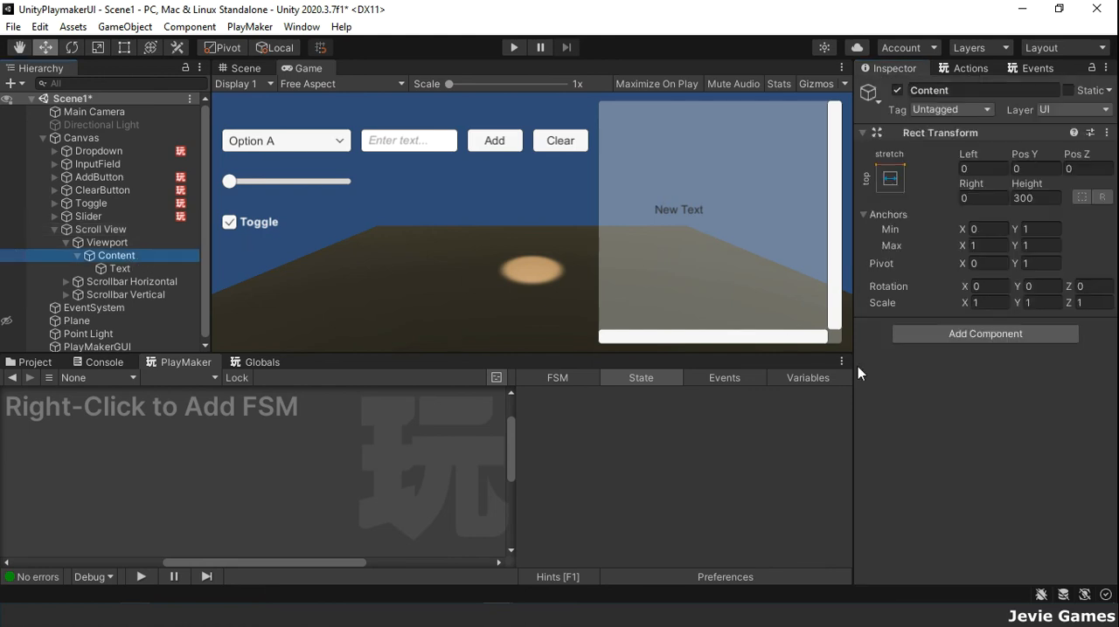
pyautogui.click(958, 335)
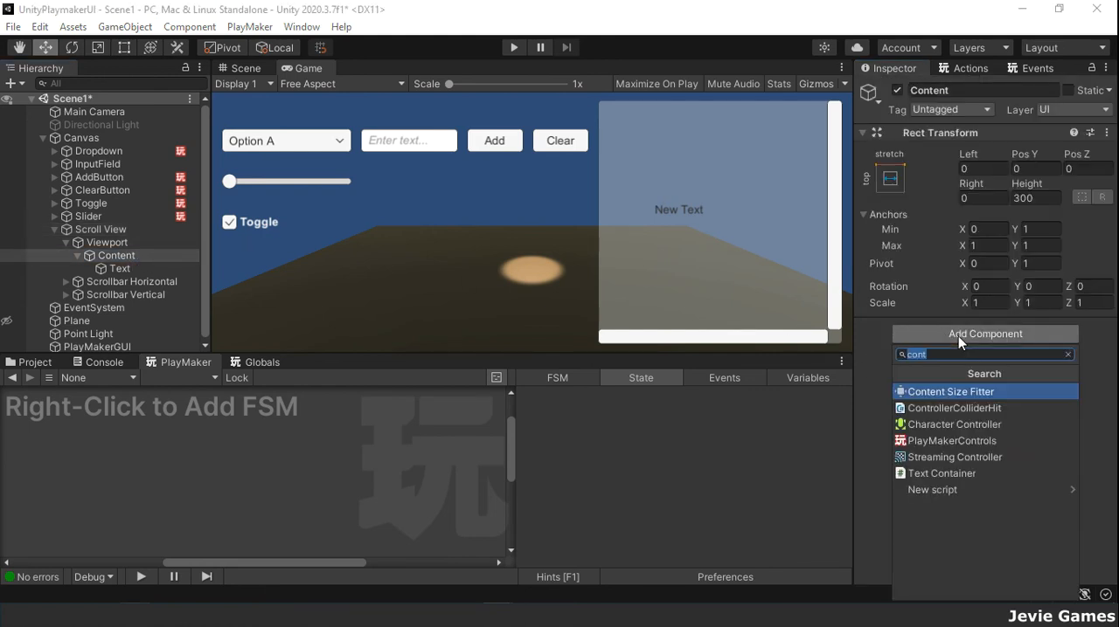
pyautogui.write('ver')
pyautogui.press('Return')
# Step: Enable Width and Height for both Control Child Size and Use Child Scale in the Vertical Layout Group, keeping Upper Left alignment
pyautogui.scroll(-3, 958, 336)
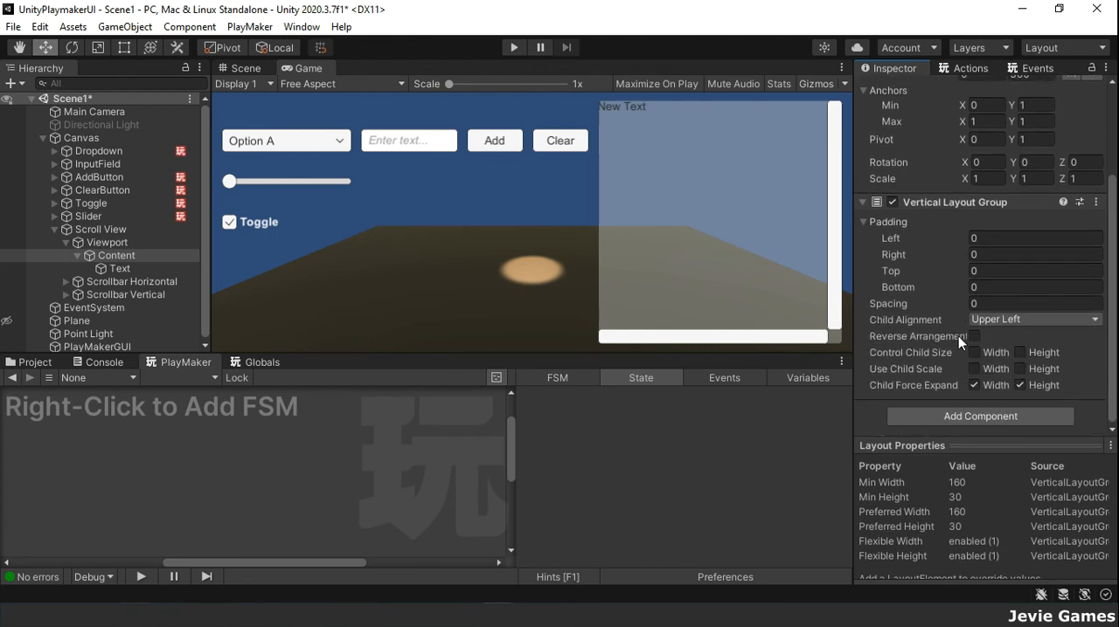
pyautogui.click(974, 352)
pyautogui.click(1019, 352)
pyautogui.click(1095, 320)
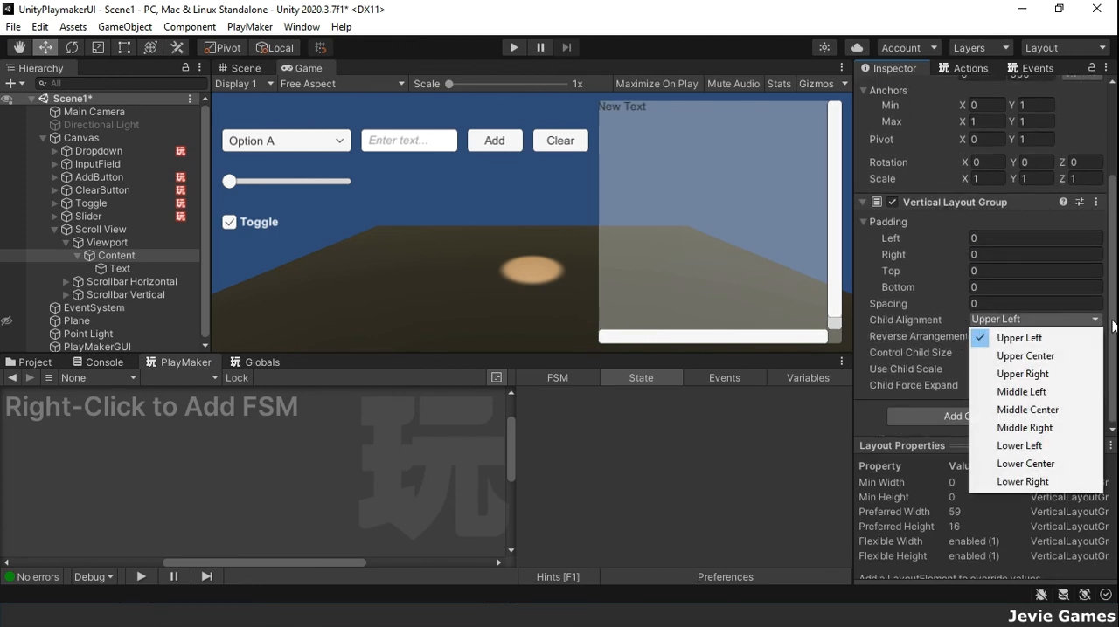
pyautogui.click(1112, 322)
# Step: Add a Content Size Fitter to the Content object and set its Vertical Fit to Preferred Size
pyautogui.click(972, 417)
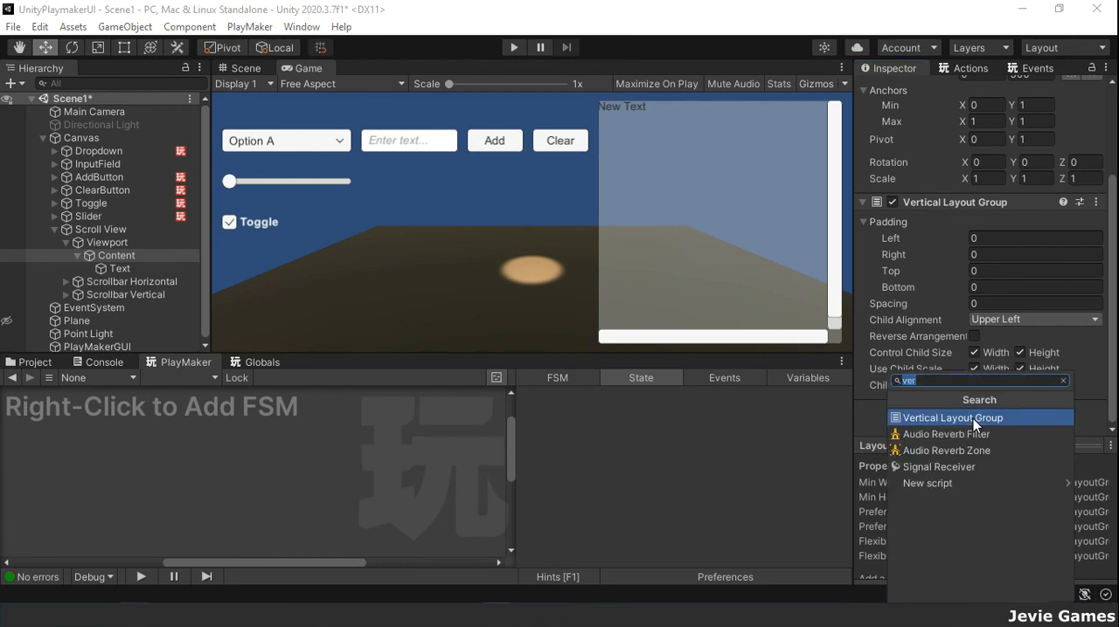
pyautogui.write('fitt')
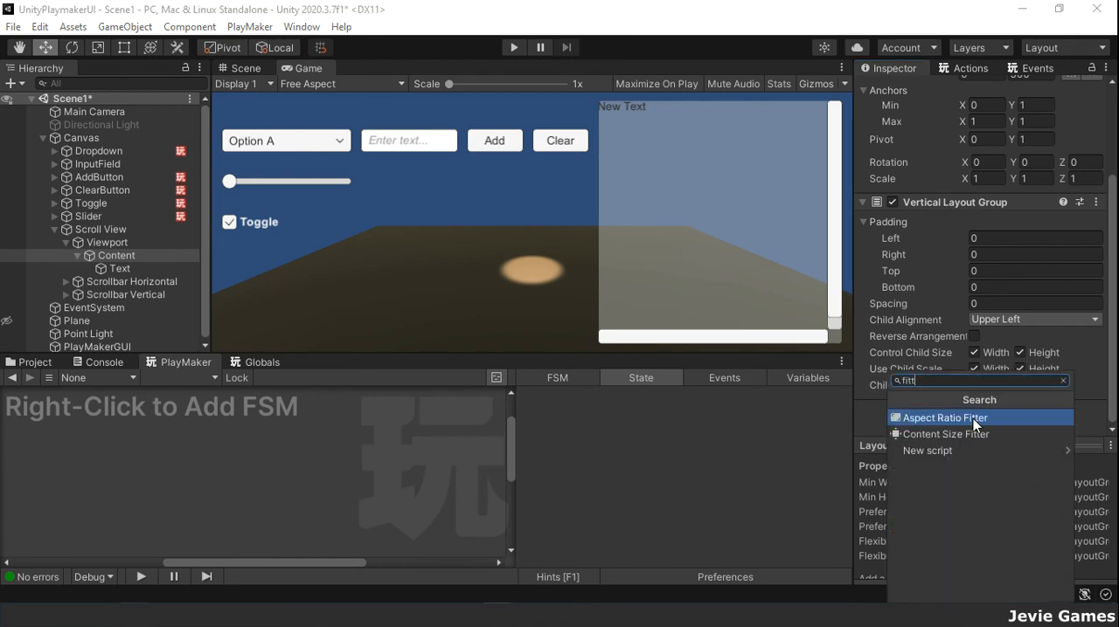
pyautogui.press('Down')
pyautogui.press('Return')
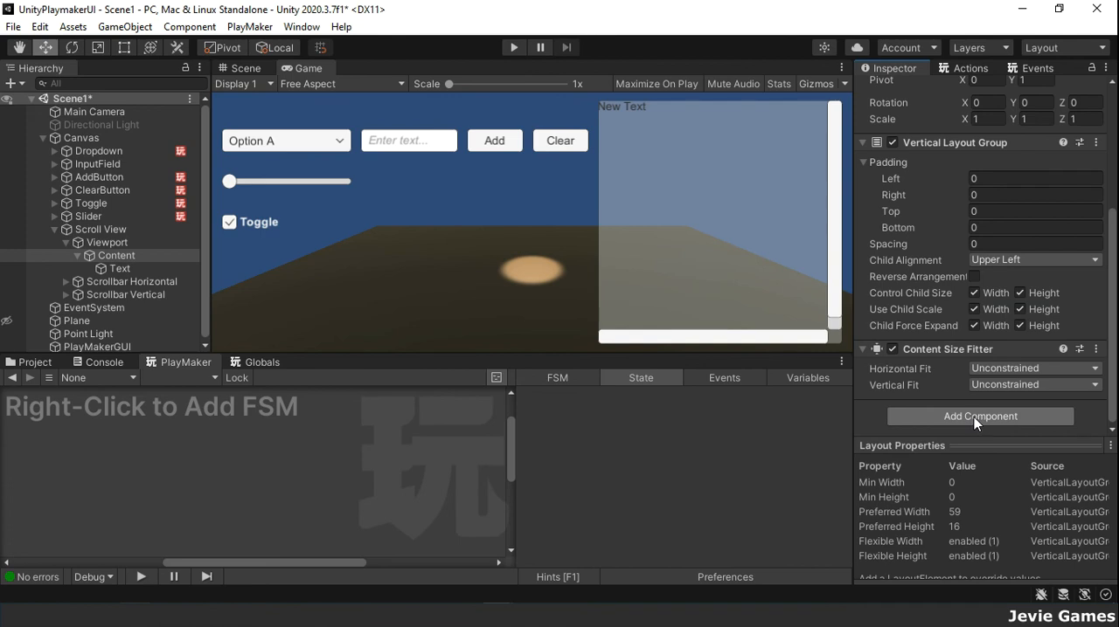
pyautogui.click(1031, 384)
pyautogui.click(1018, 437)
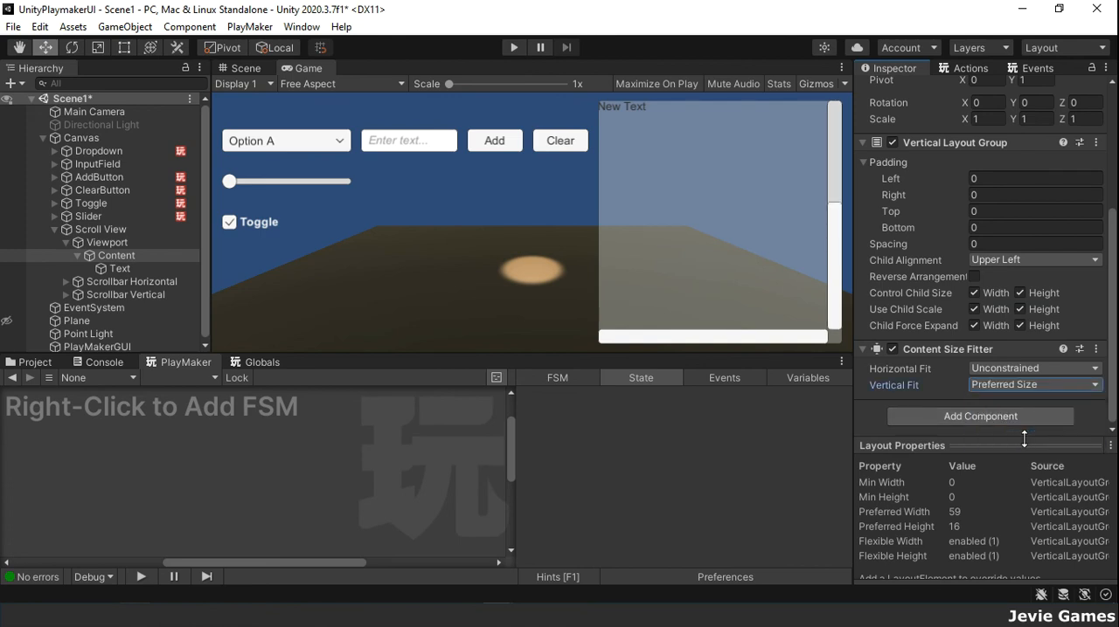
pyautogui.scroll(5, 1010, 244)
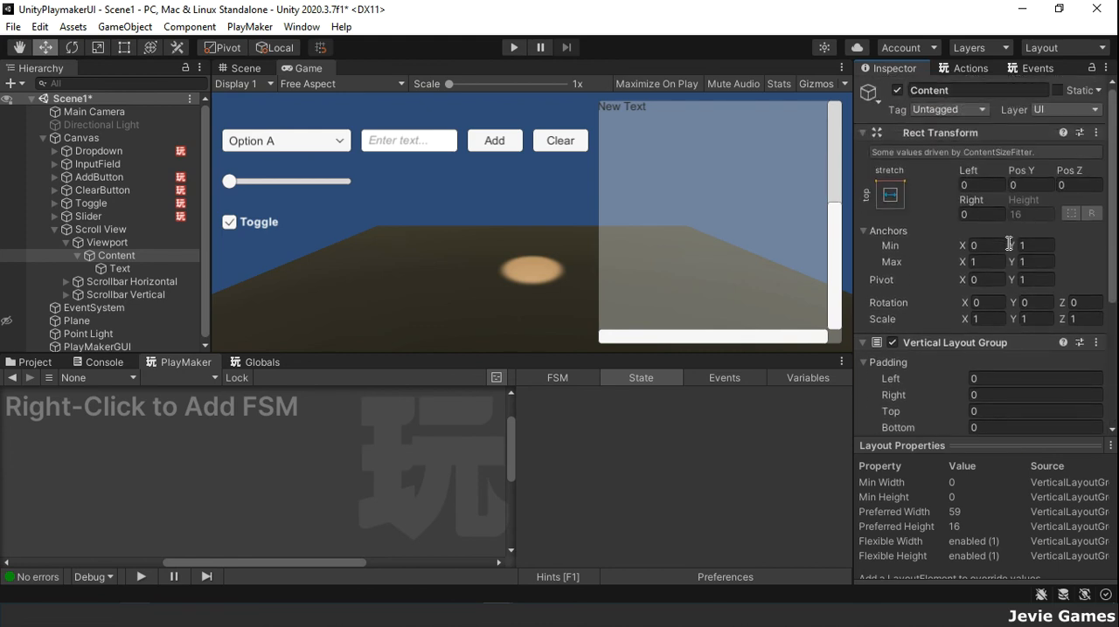
# Step: Change the Scroll View's Content object anchor preset from horizontal stretch to top left
pyautogui.click(153, 270)
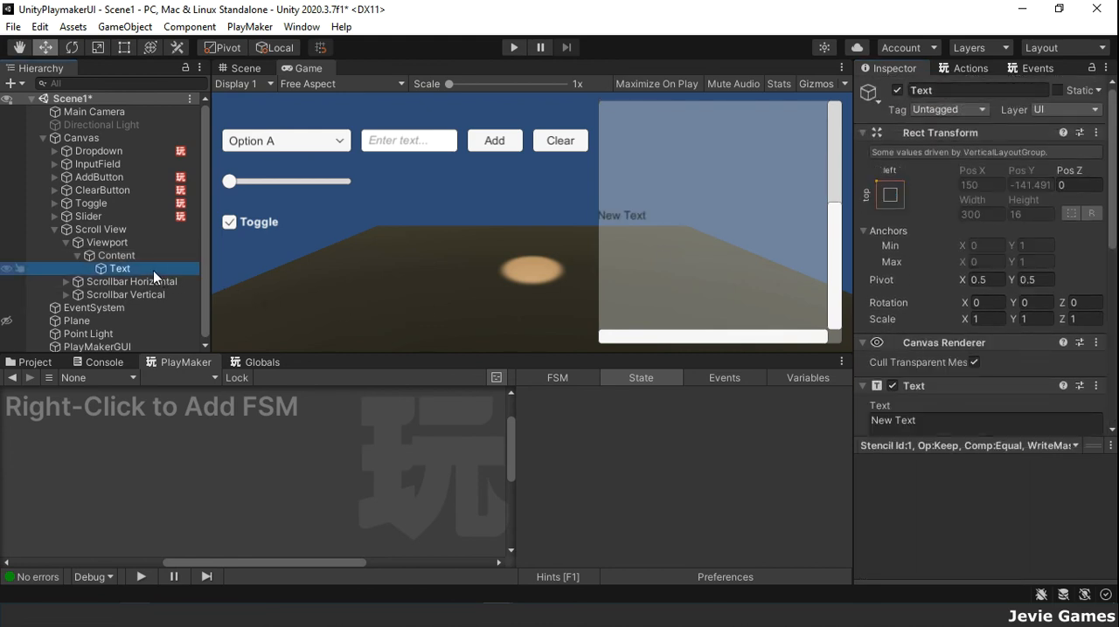
pyautogui.click(113, 255)
pyautogui.click(106, 243)
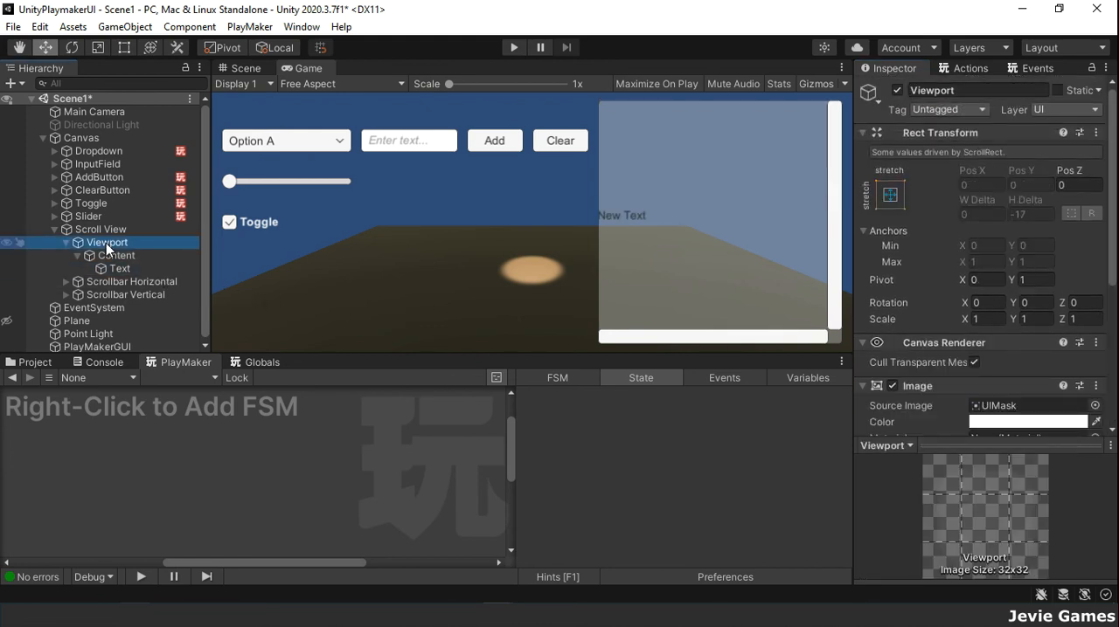
pyautogui.click(126, 262)
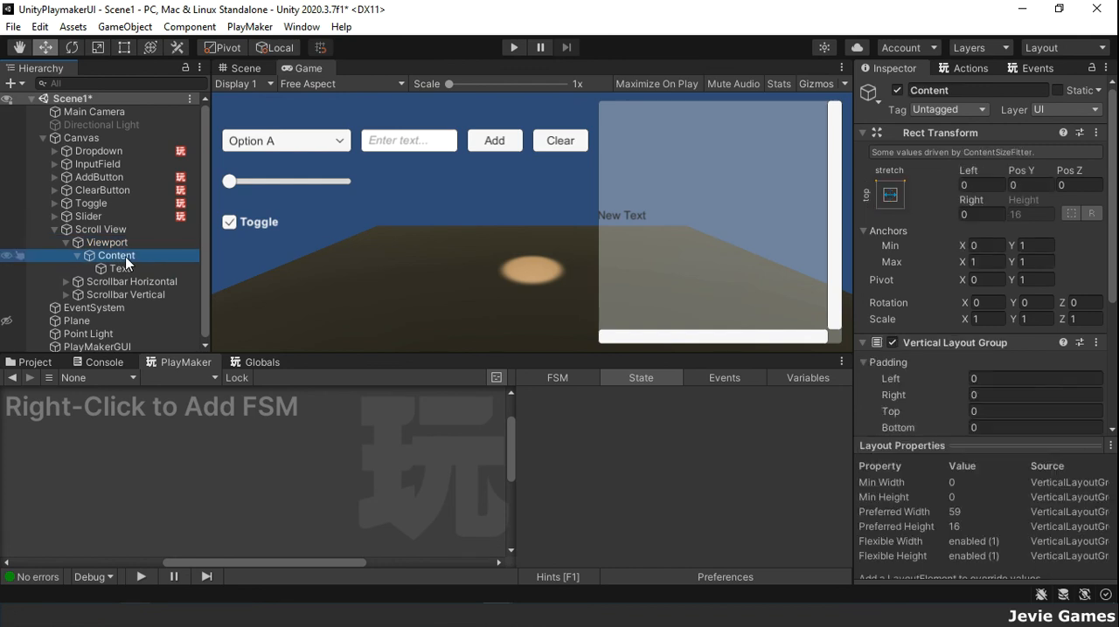
pyautogui.click(890, 196)
pyautogui.click(944, 323)
# Step: Set the Content object's Pos X to 100 and Width to 250
pyautogui.click(981, 187)
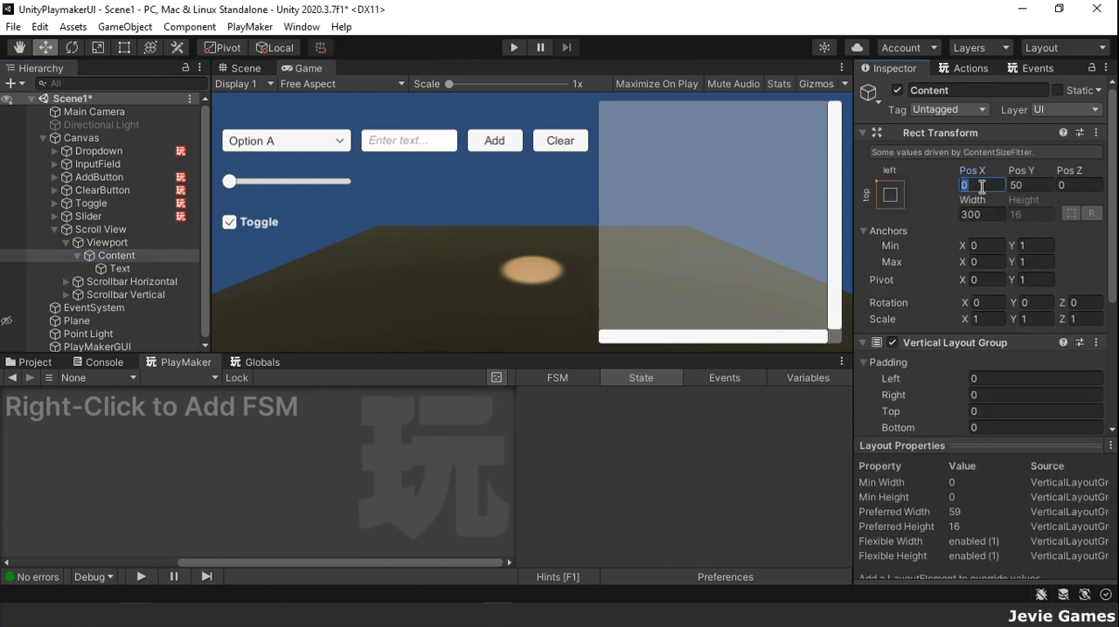
pyautogui.write('100')
pyautogui.click(975, 215)
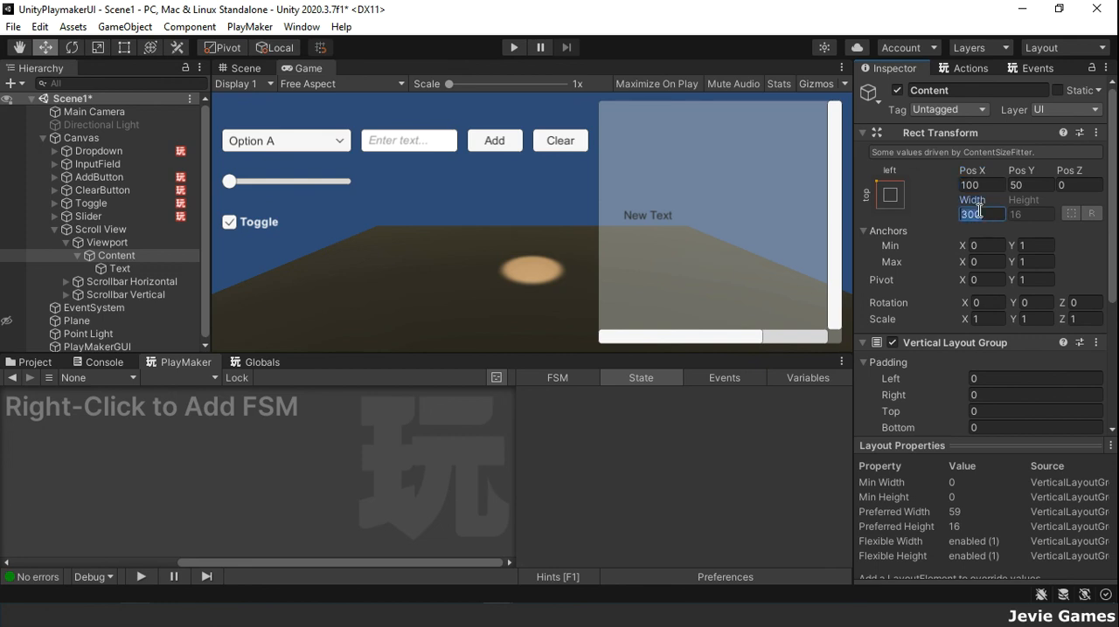
pyautogui.write('250')
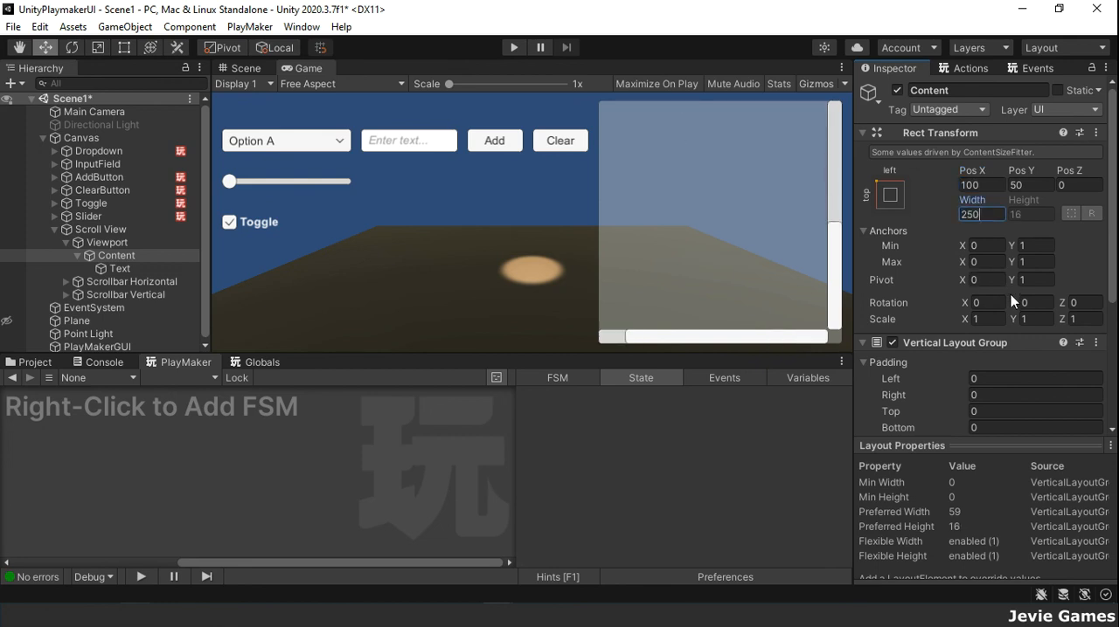
pyautogui.click(971, 185)
# Step: Set the colour of the Text object under Content to white, hexadecimal FFFFFFFF
pyautogui.click(148, 268)
pyautogui.scroll(-3, 1031, 393)
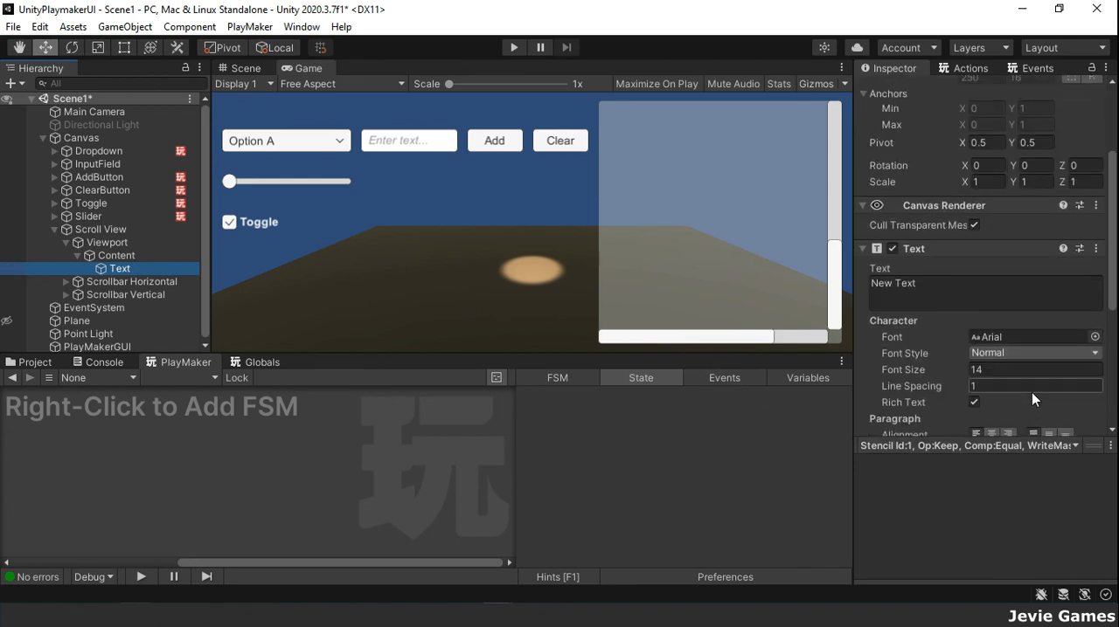
pyautogui.scroll(-5, 1031, 392)
pyautogui.click(1005, 332)
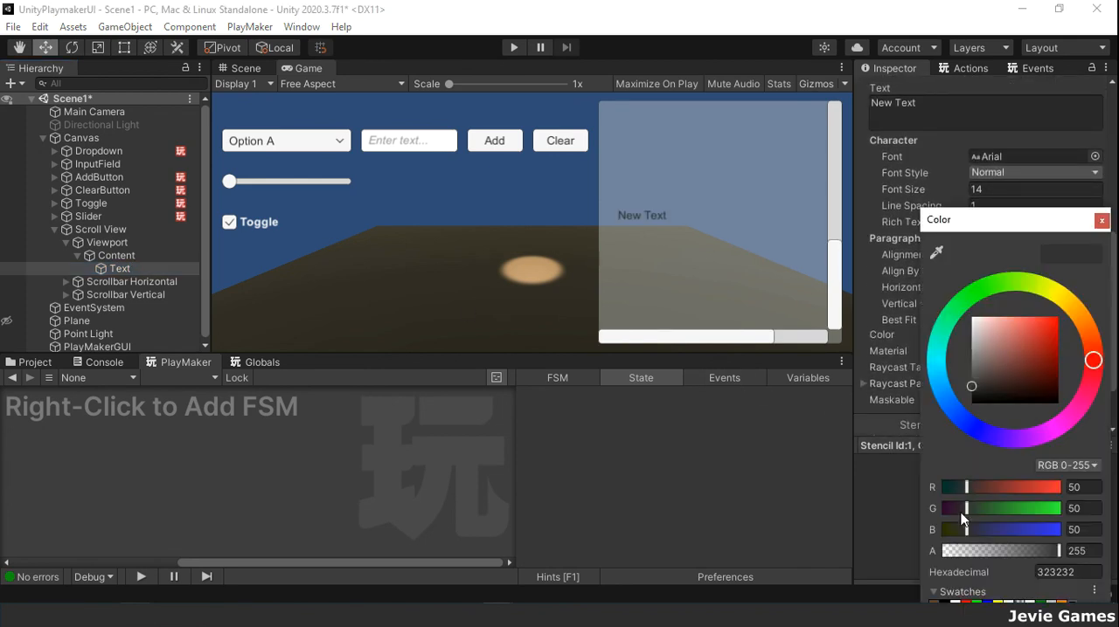
pyautogui.click(1112, 187)
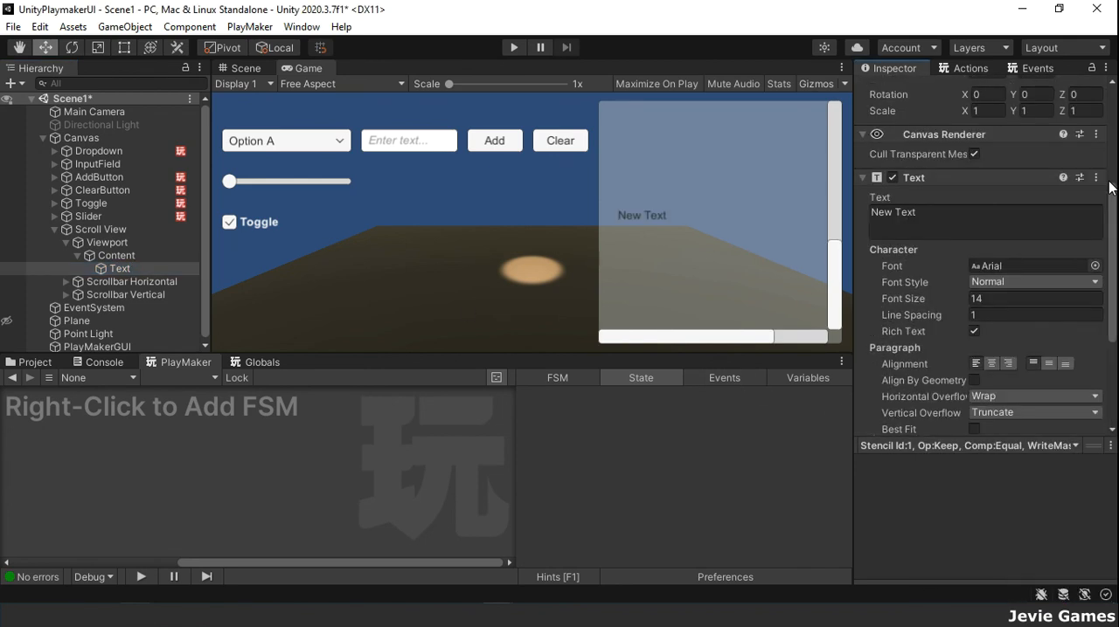
pyautogui.scroll(-4, 1112, 210)
pyautogui.click(997, 267)
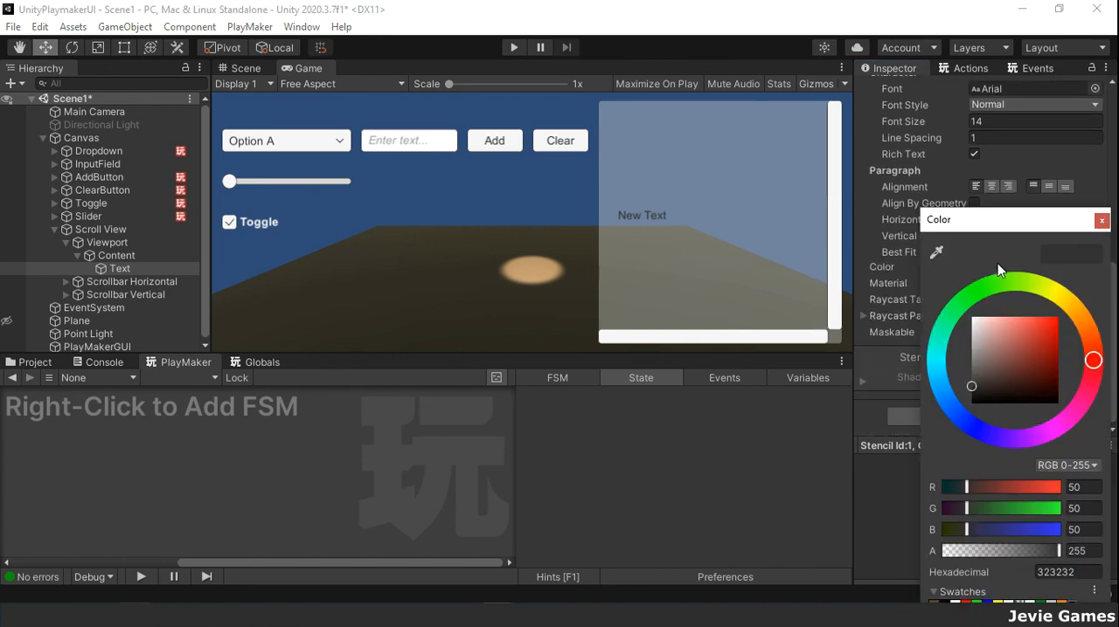
pyautogui.click(1102, 221)
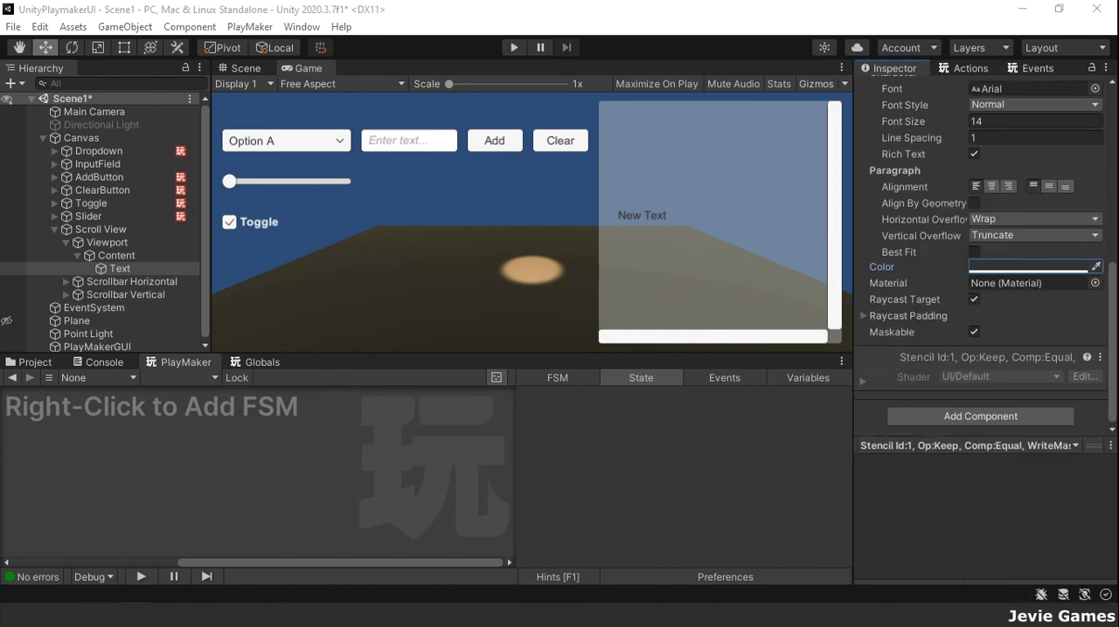
pyautogui.click(1027, 272)
pyautogui.click(1079, 573)
pyautogui.write('FFFFFFFF')
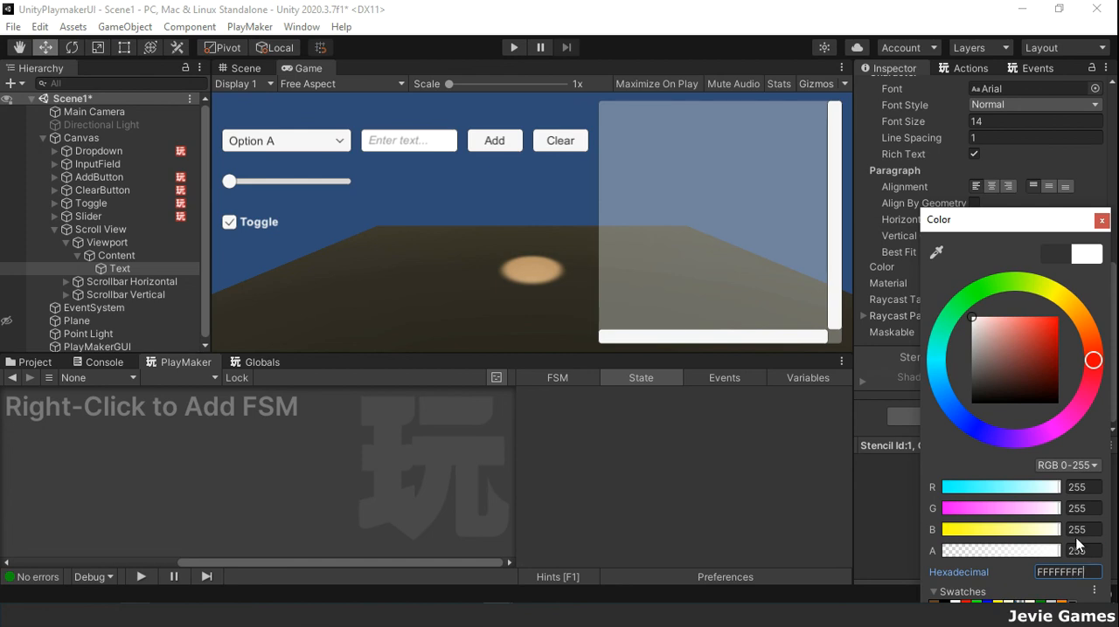
pyautogui.click(1101, 221)
# Step: Replace the Text object's content with "Please subscribe to this channel for more videos" followed by a line break
pyautogui.scroll(5, 991, 309)
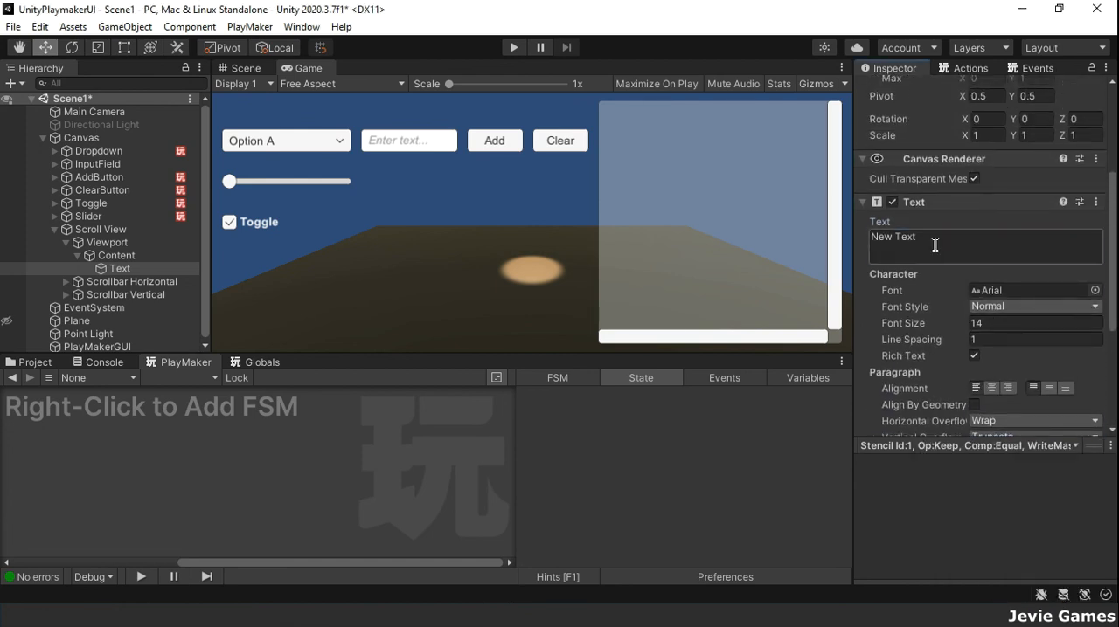
pyautogui.click(934, 244)
pyautogui.write('Please subsc')
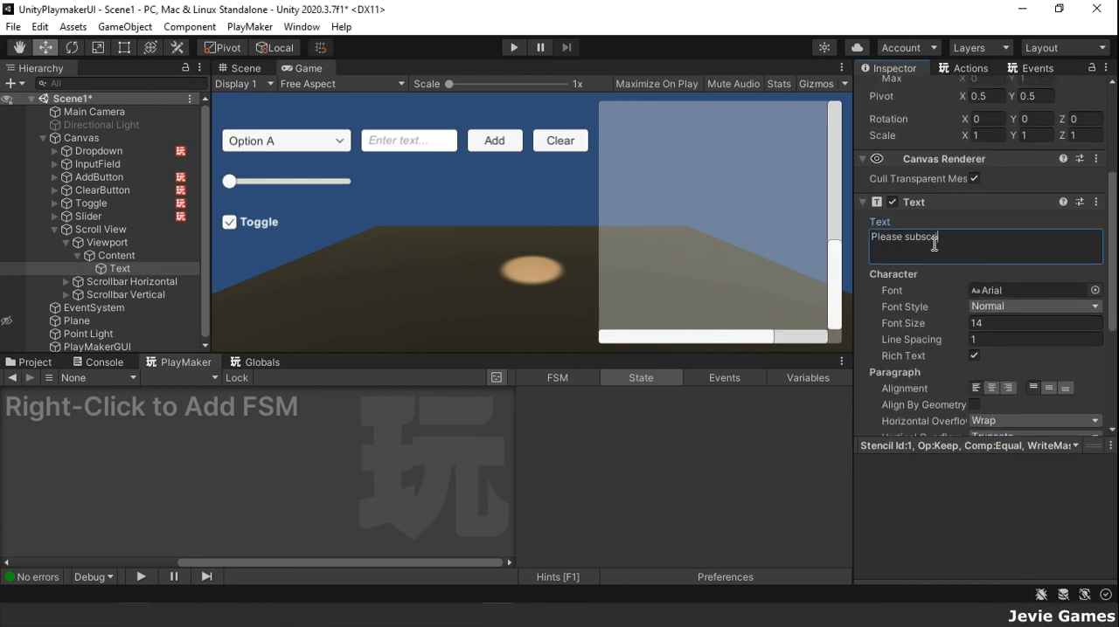
pyautogui.write('ribe to this channel for more videos')
pyautogui.press('Return')
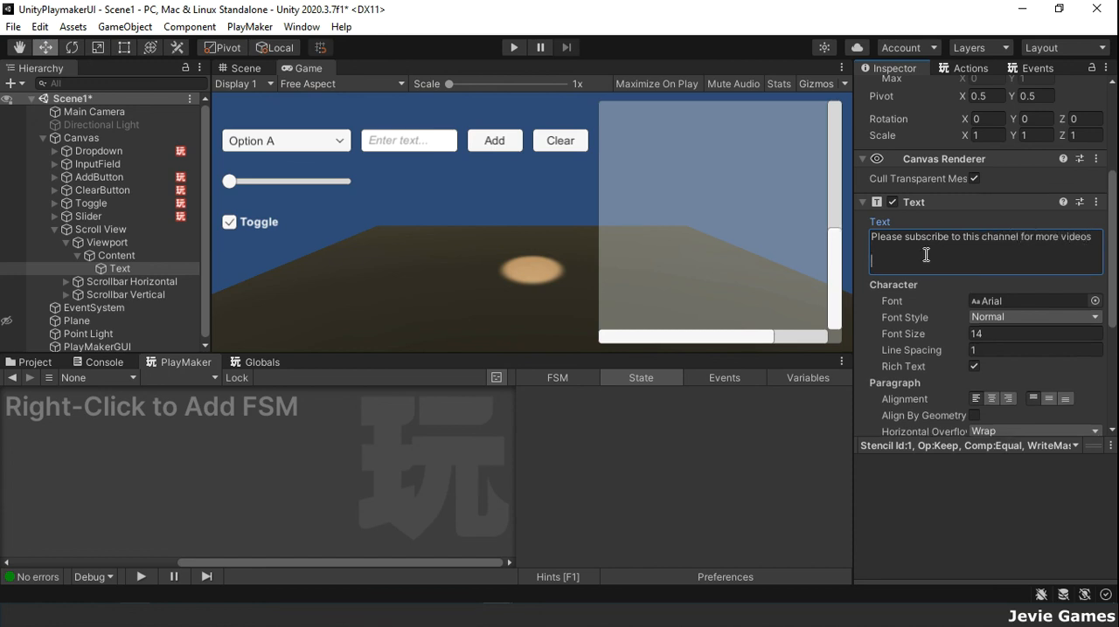
# Step: Copy the subscribe sentence and paste it seven more times on new lines, with blank lines between the last copies
pyautogui.moveTo(873, 236); pyautogui.dragTo(1088, 238)
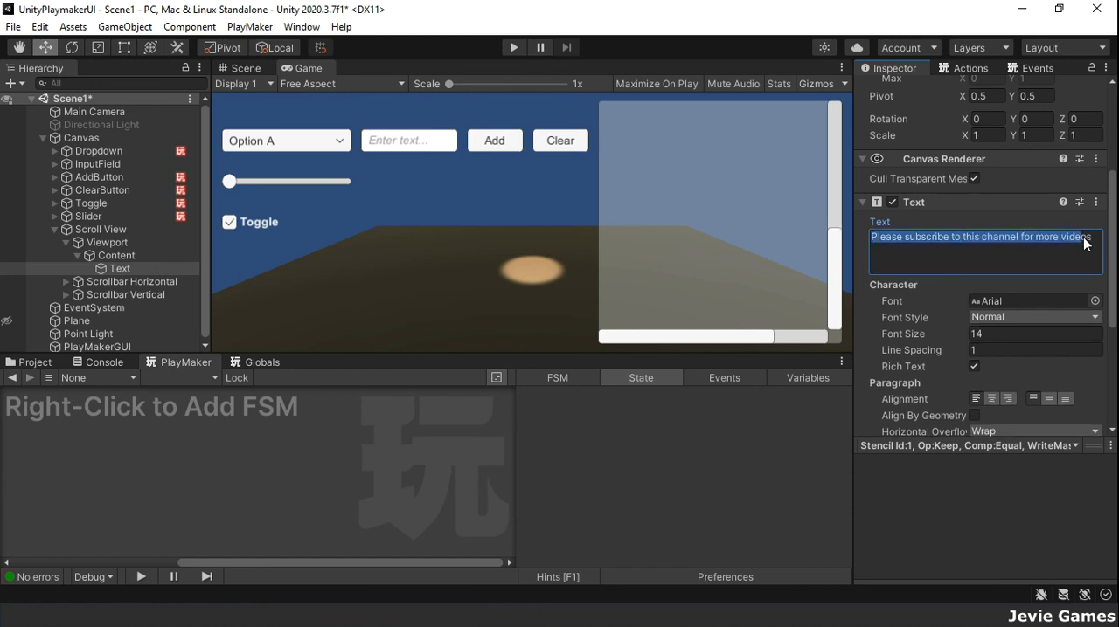
pyautogui.hotkey('ctrl', 'c')
pyautogui.click(1041, 263)
pyautogui.press('Return')
pyautogui.hotkey('ctrl', 'v')
pyautogui.press('Return')
pyautogui.hotkey('ctrl', 'v')
pyautogui.press('Return')
pyautogui.hotkey('ctrl', 'v')
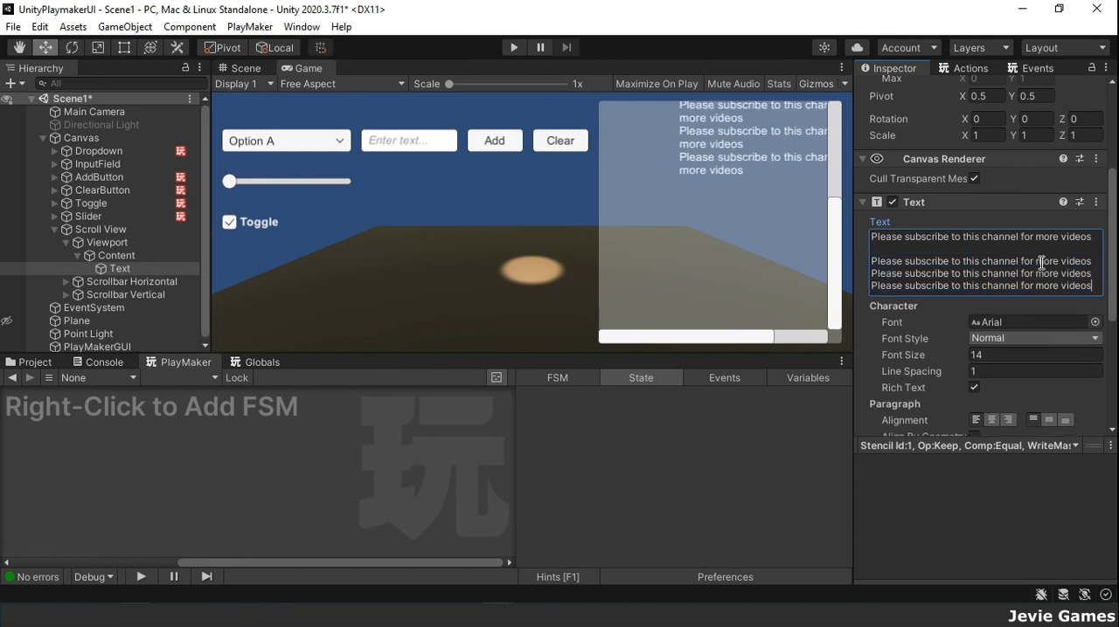
pyautogui.press('Return')
pyautogui.hotkey('ctrl', 'v')
pyautogui.press('Return')
pyautogui.press('Return')
pyautogui.hotkey('ctrl', 'v')
pyautogui.press('Return')
pyautogui.press('Return')
pyautogui.hotkey('ctrl', 'v')
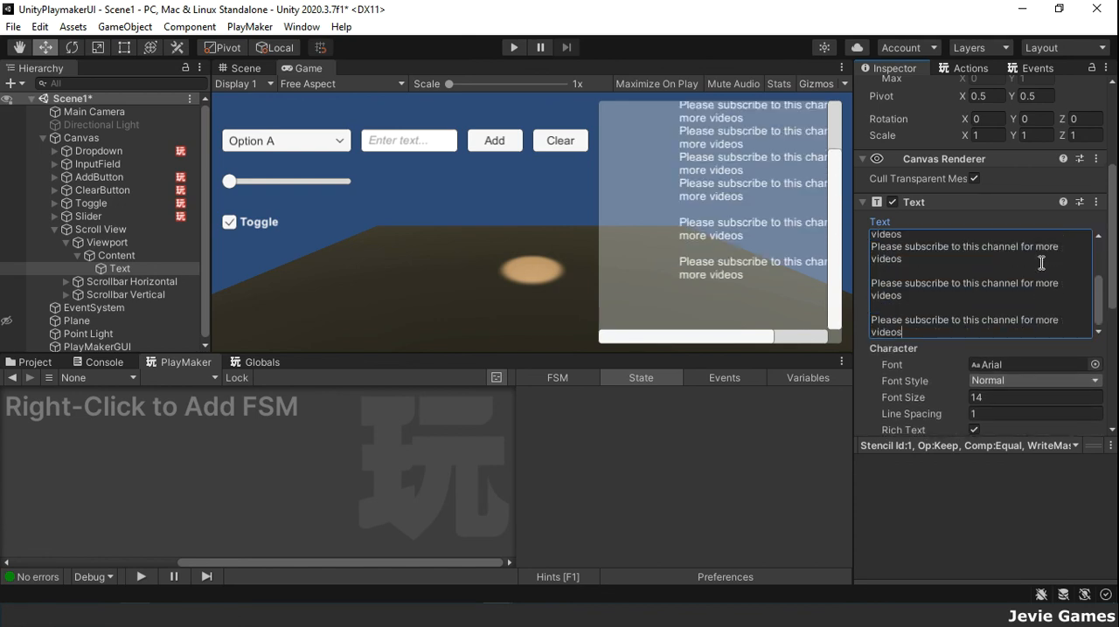
pyautogui.press('Return')
pyautogui.press('Return')
pyautogui.hotkey('ctrl', 'v')
pyautogui.press('Return')
pyautogui.press('Return')
# Step: Set the Content object's Pos X to 50
pyautogui.scroll(5, 983, 136)
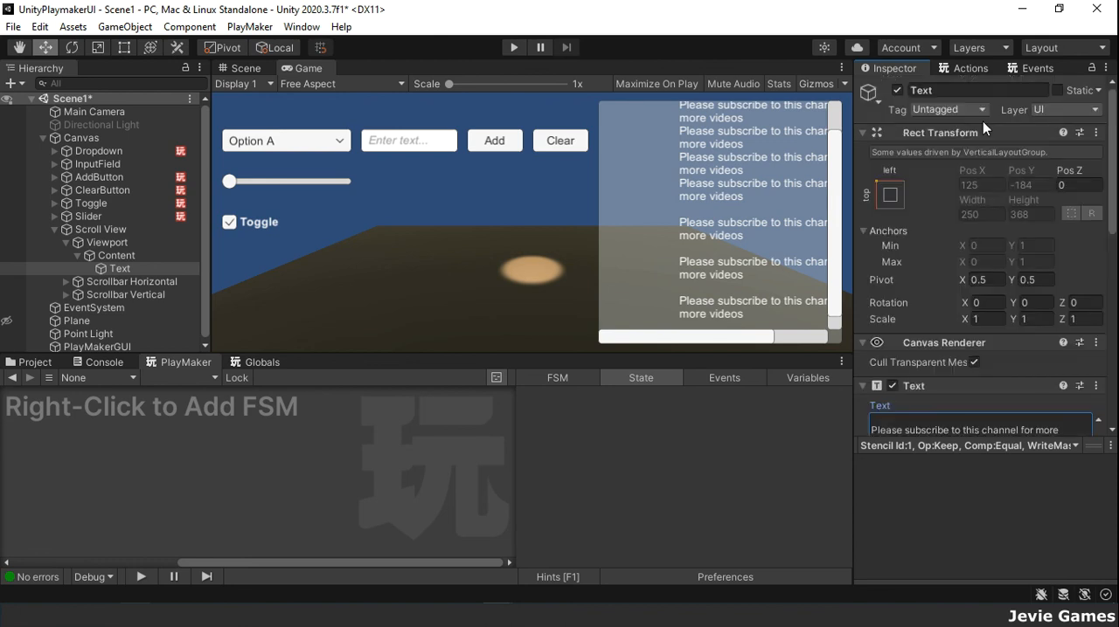
pyautogui.click(125, 255)
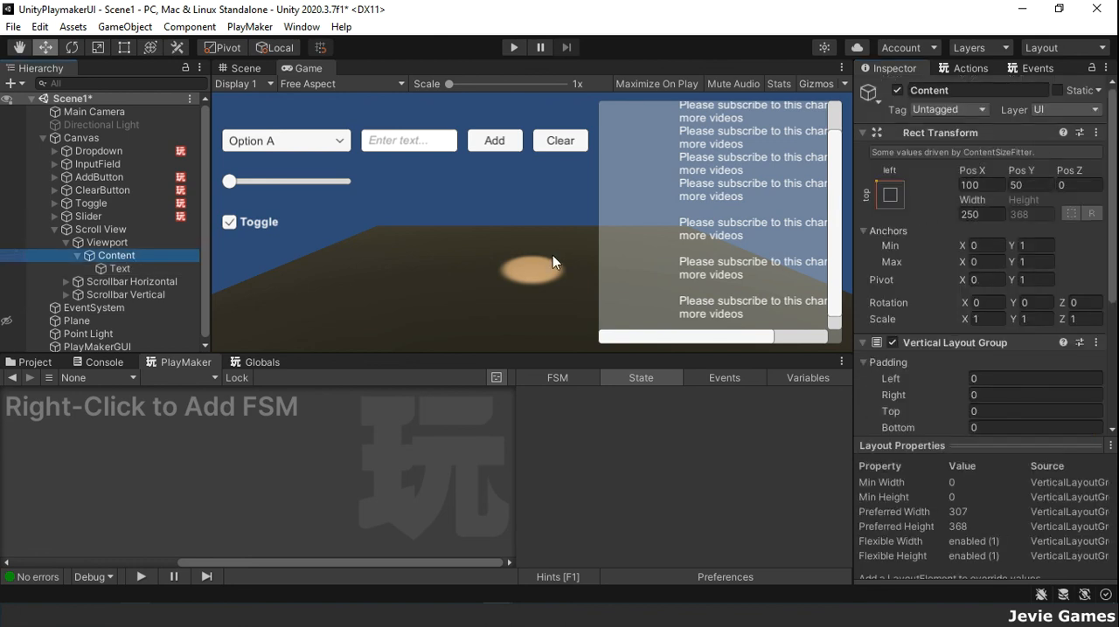
pyautogui.click(986, 185)
pyautogui.write('50')
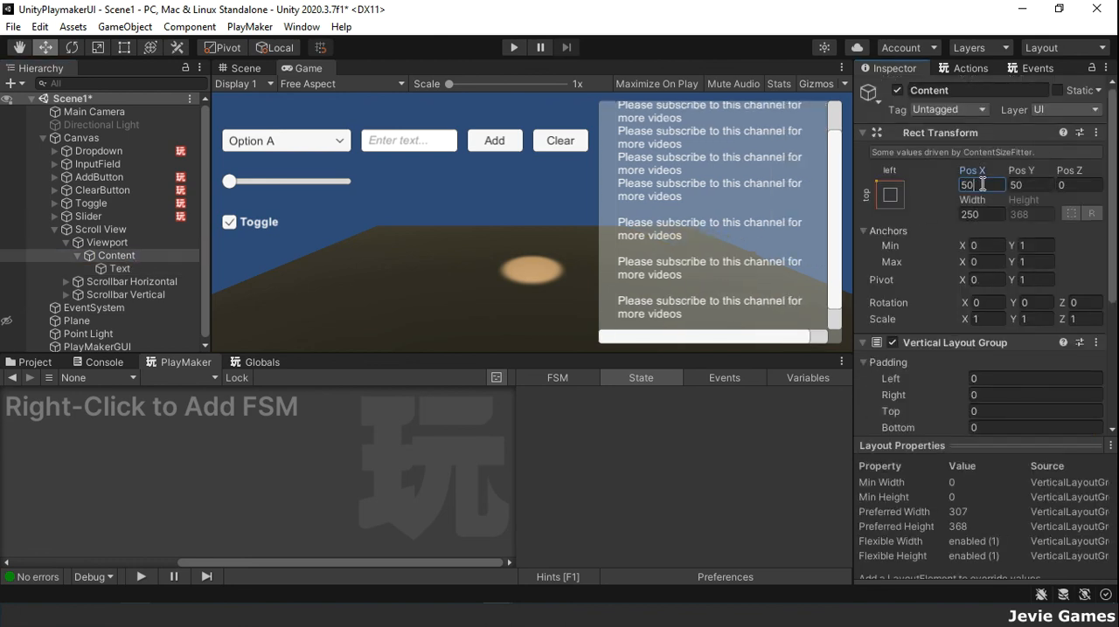
# Step: Run the scene and scroll the Scroll View's text up with its vertical scrollbar
pyautogui.click(515, 48)
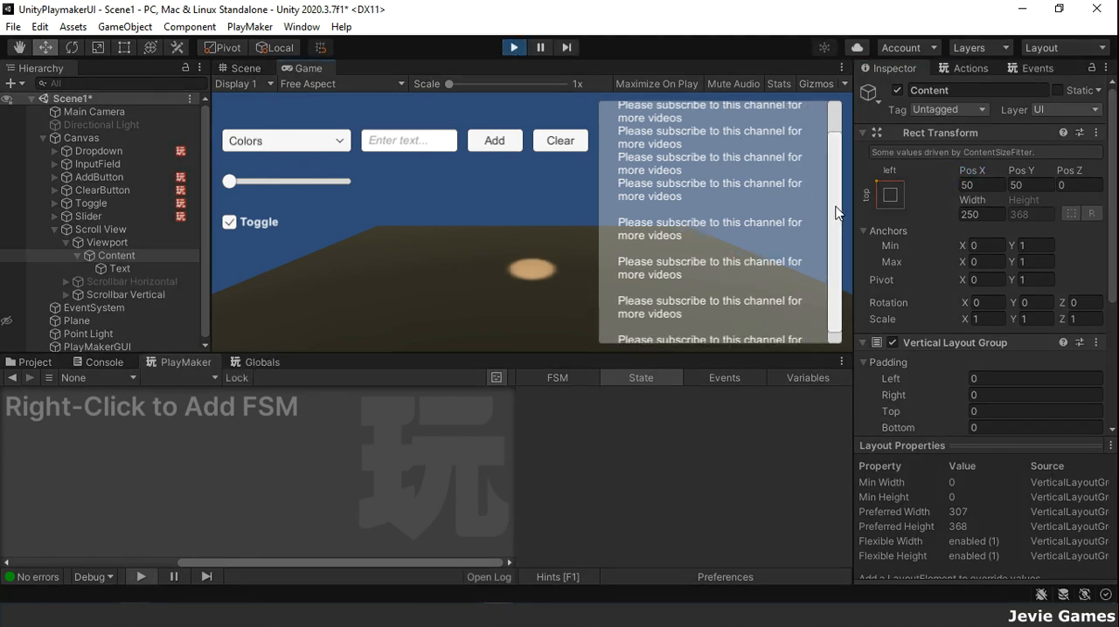
pyautogui.moveTo(835, 207); pyautogui.dragTo(826, 152)
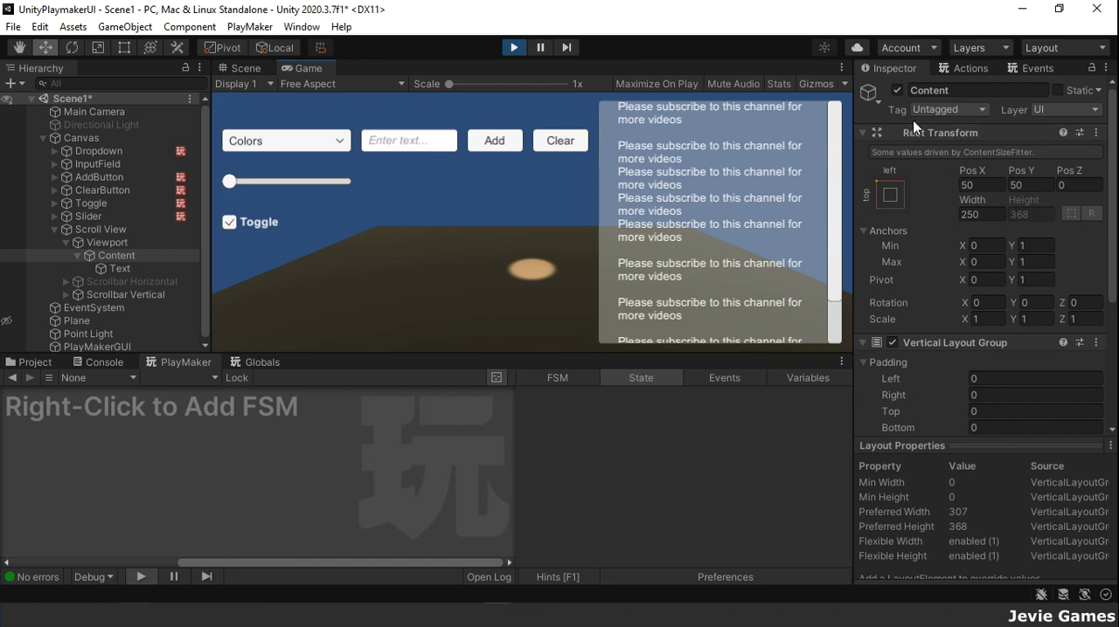
# Step: Search the PlayMaker actions for "ui scro" and stop the running scene
pyautogui.click(976, 72)
pyautogui.write('ui')
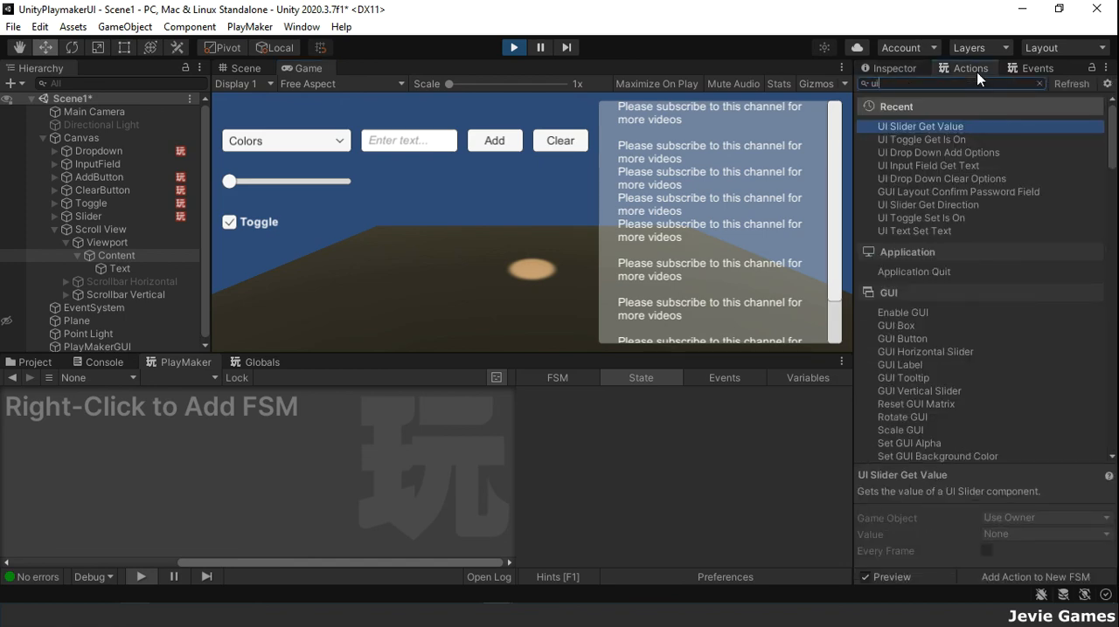
pyautogui.write(' scro')
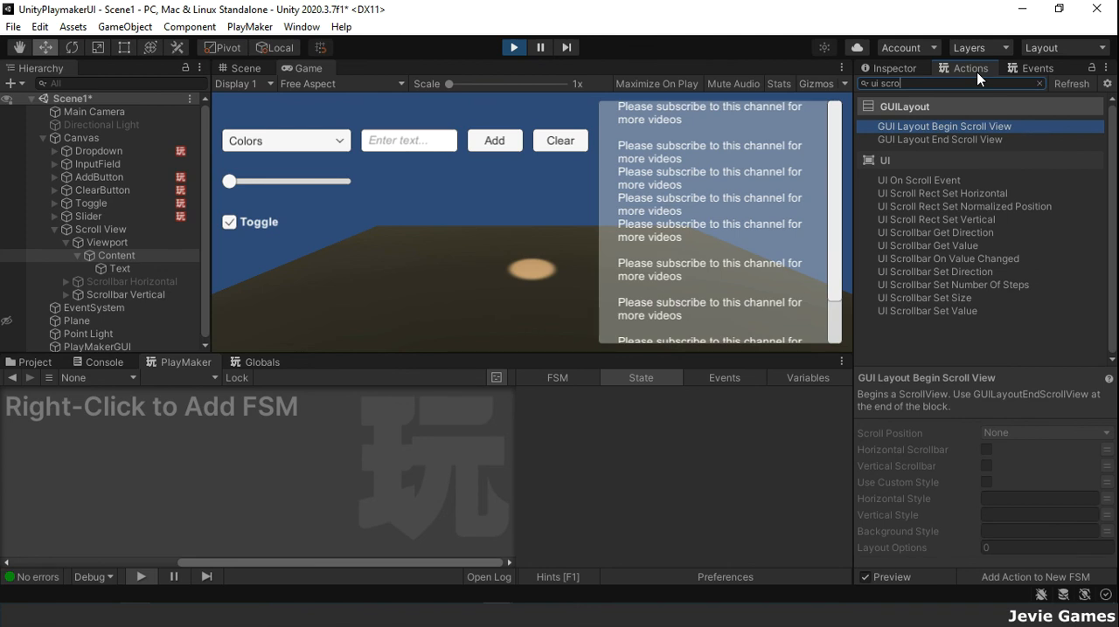
pyautogui.click(514, 49)
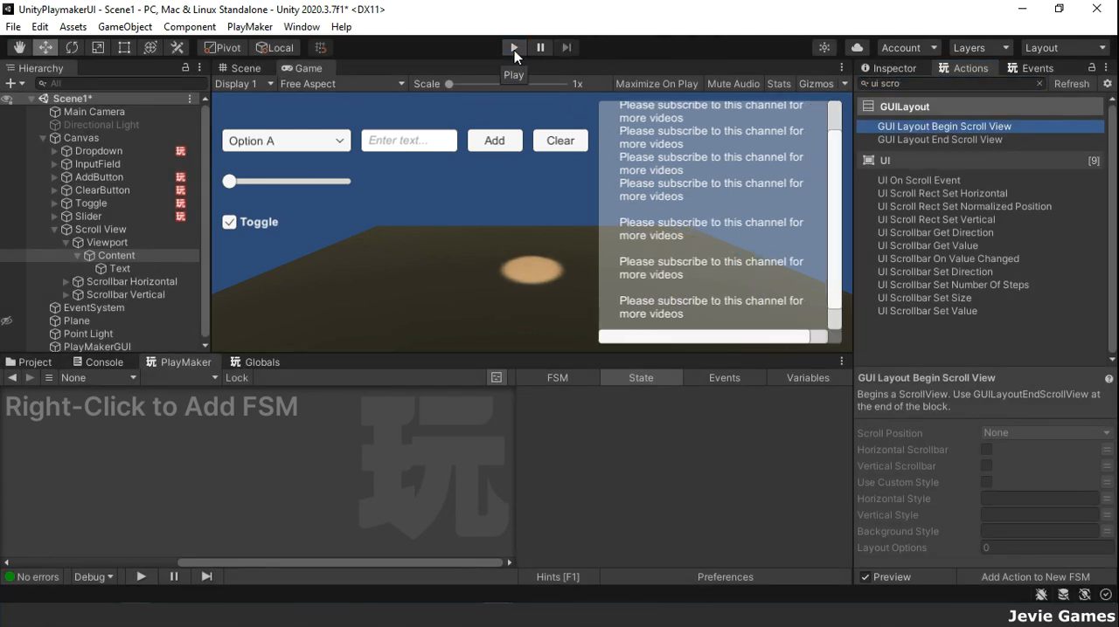